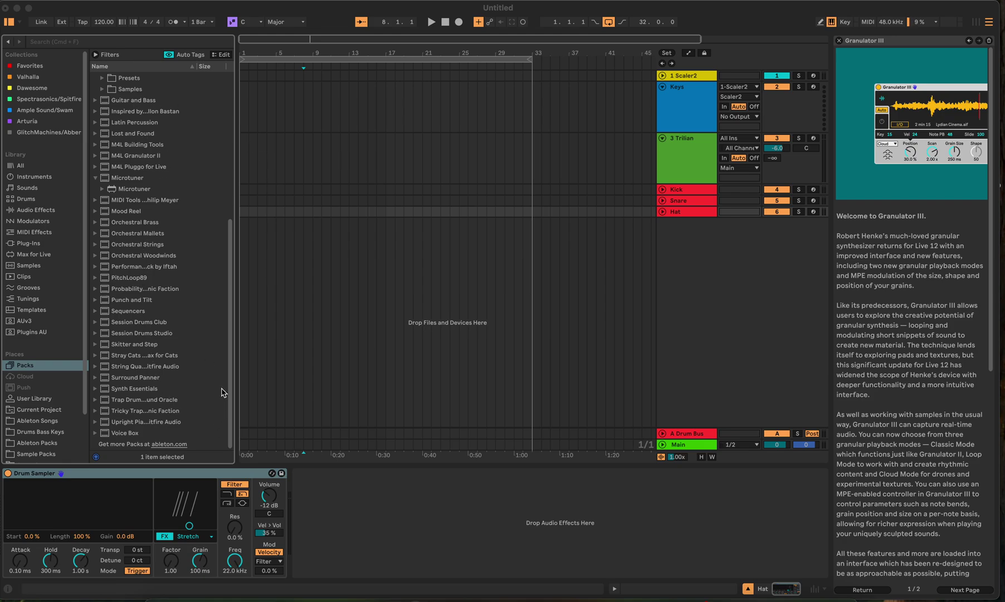
List the Max for Live devices in the browser and close the Granulator III info panel
scroll(143, 327, up, 5)
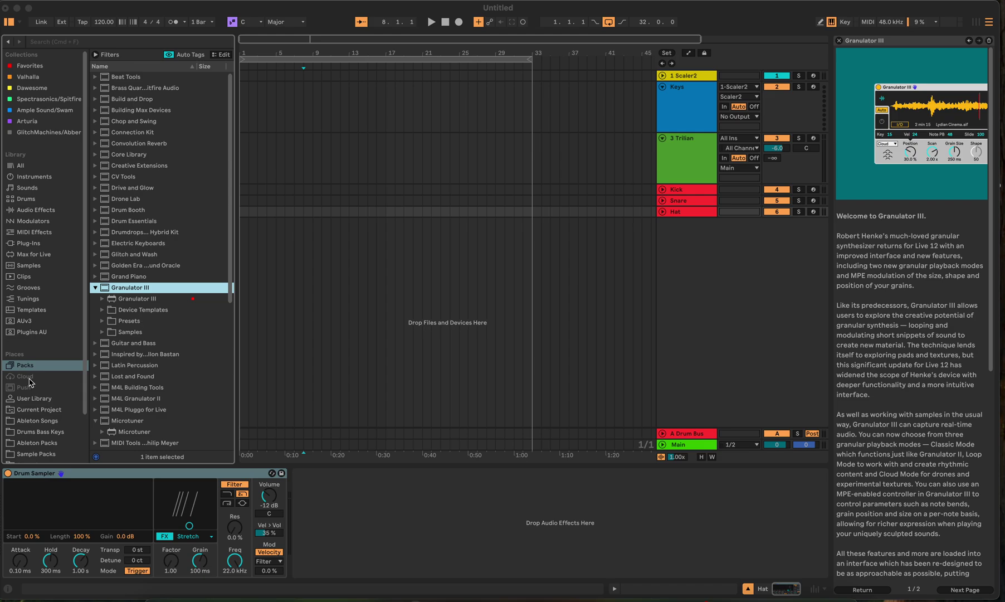
scroll(192, 382, down, 5)
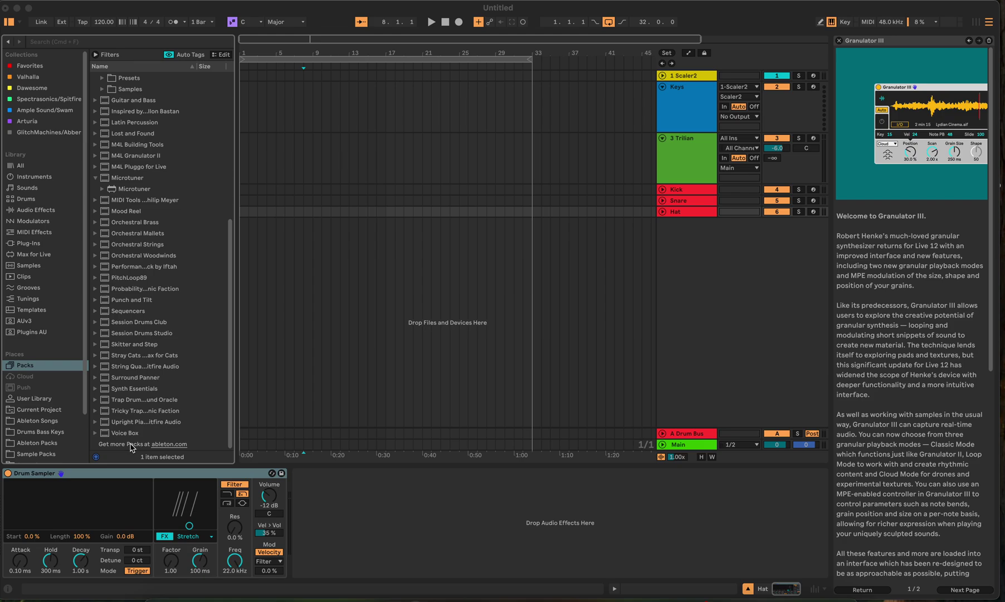
scroll(117, 273, up, 5)
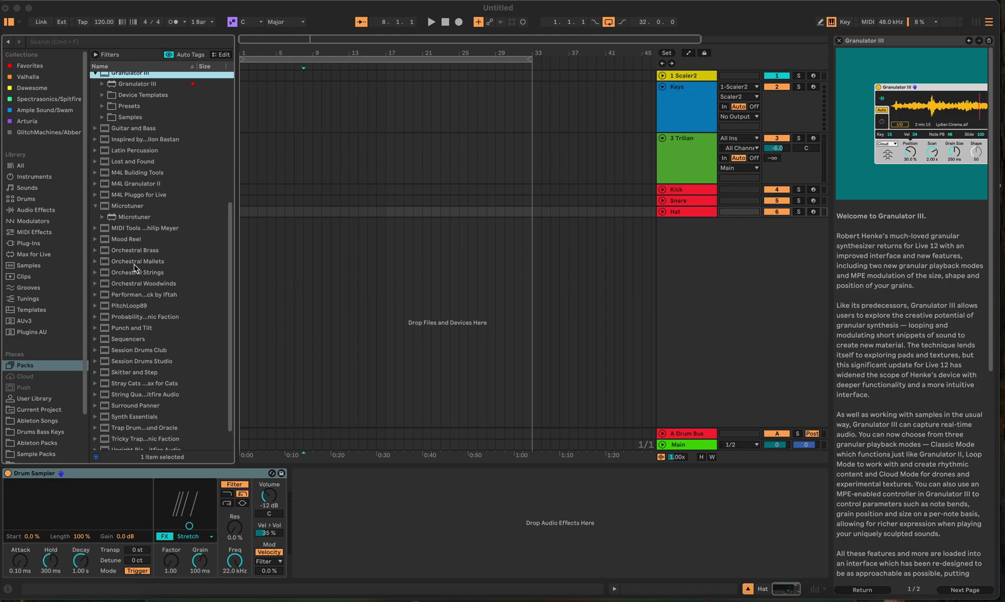
click(41, 223)
click(41, 244)
click(40, 257)
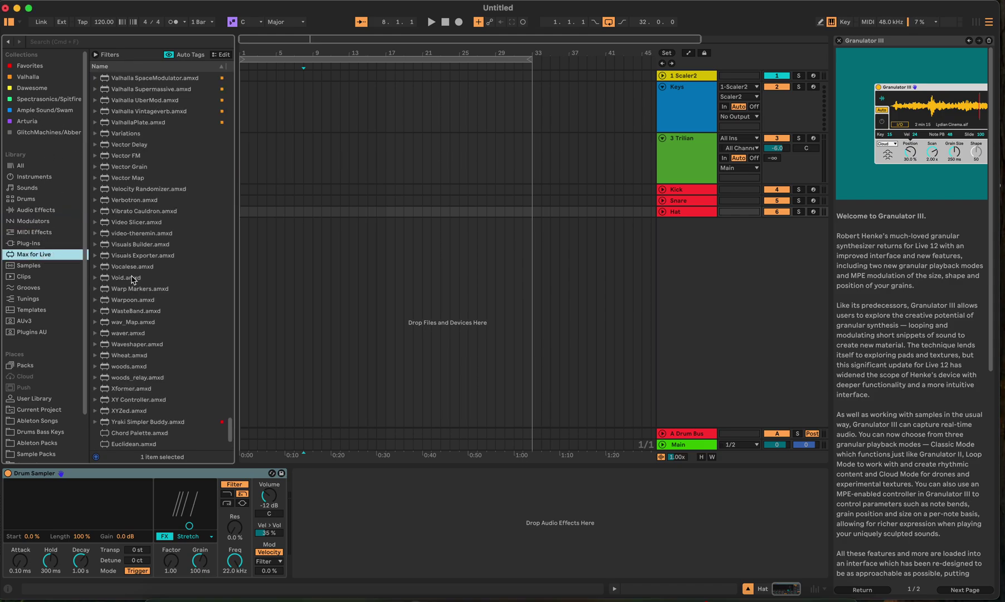
scroll(156, 235, down, 10)
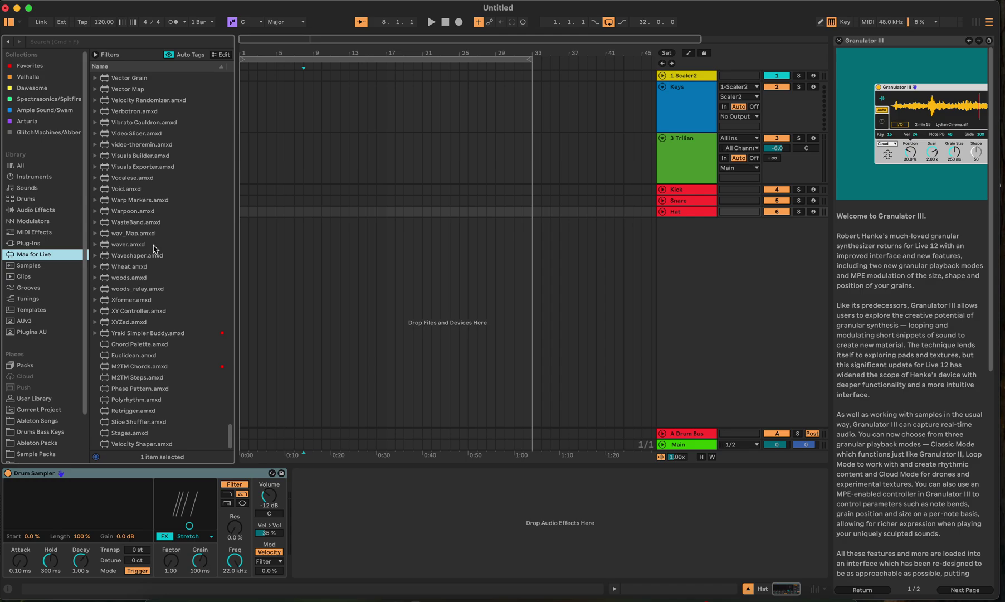
scroll(154, 248, up, 10)
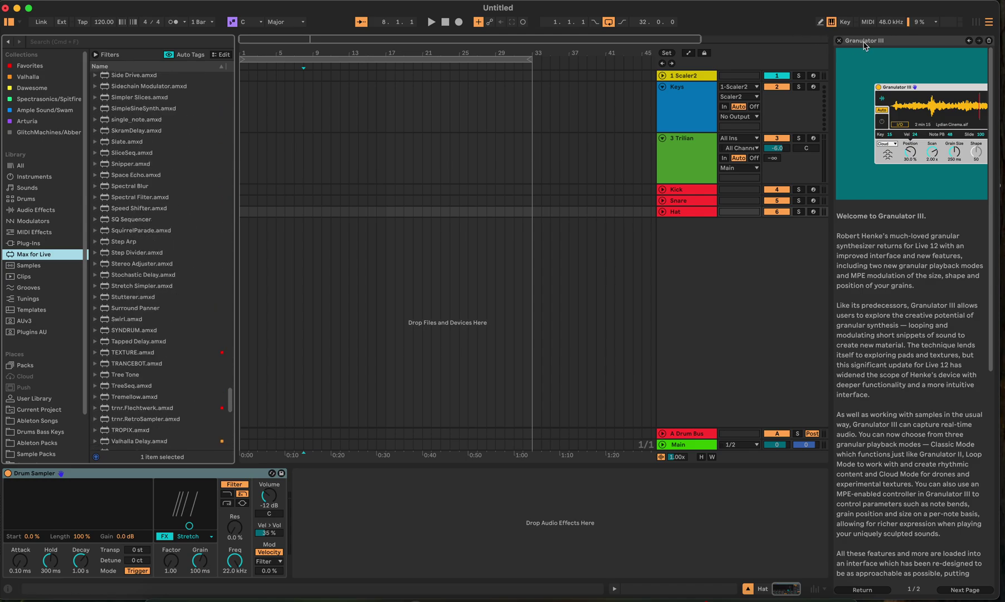
click(839, 40)
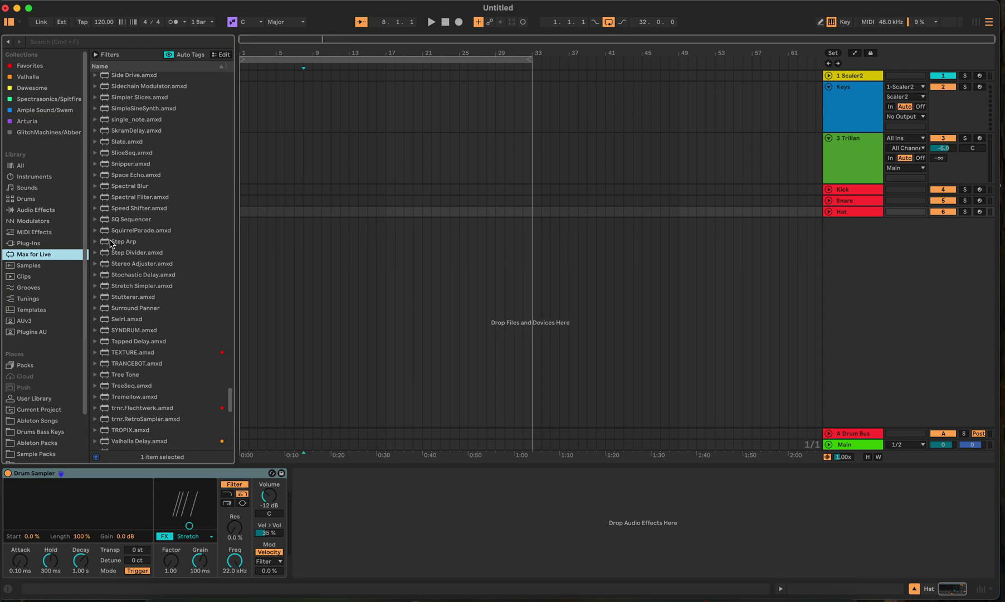
Add Step Arp, SQ Sequencer and Rhythmic Steps, each on its own new MIDI track
drag(105, 245, 309, 245)
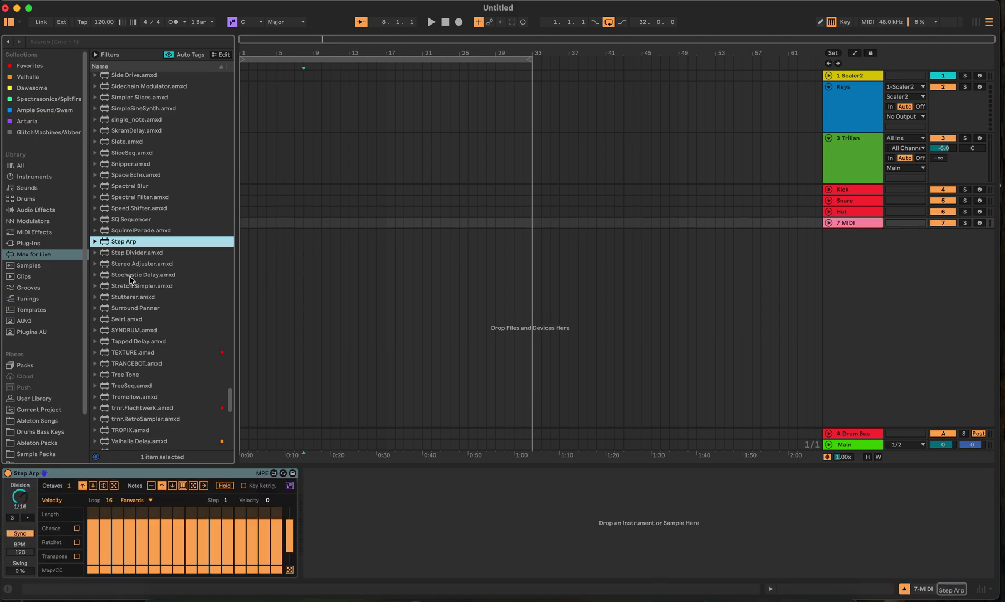
scroll(146, 311, down, 1)
scroll(146, 311, down, 2)
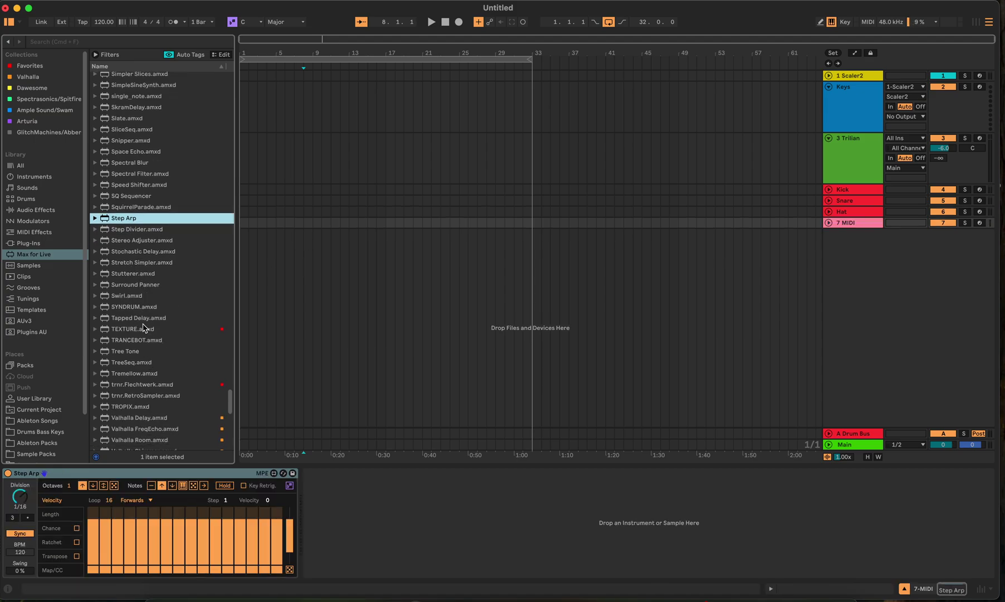
scroll(138, 309, up, 8)
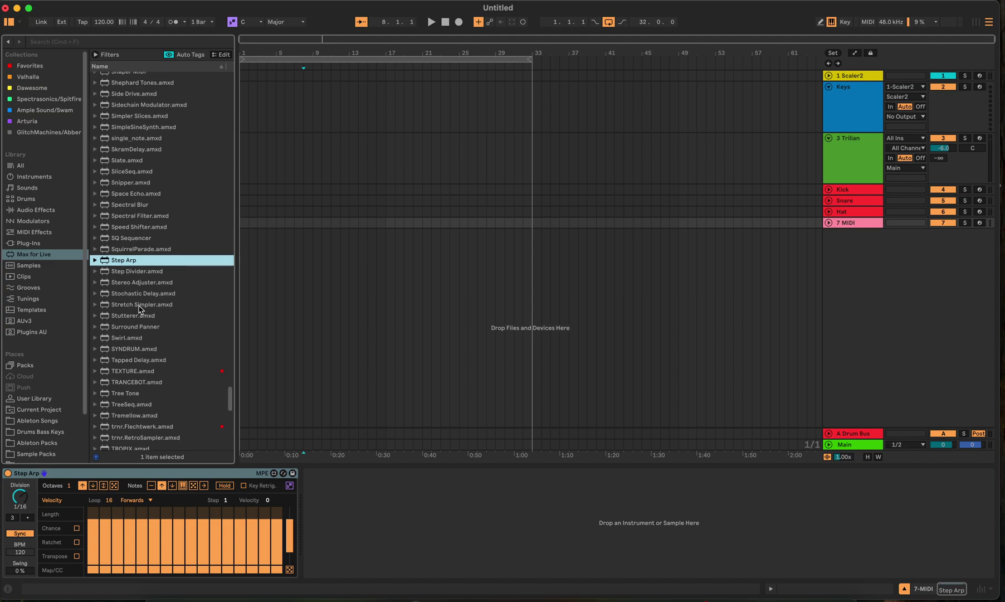
scroll(140, 208, up, 10)
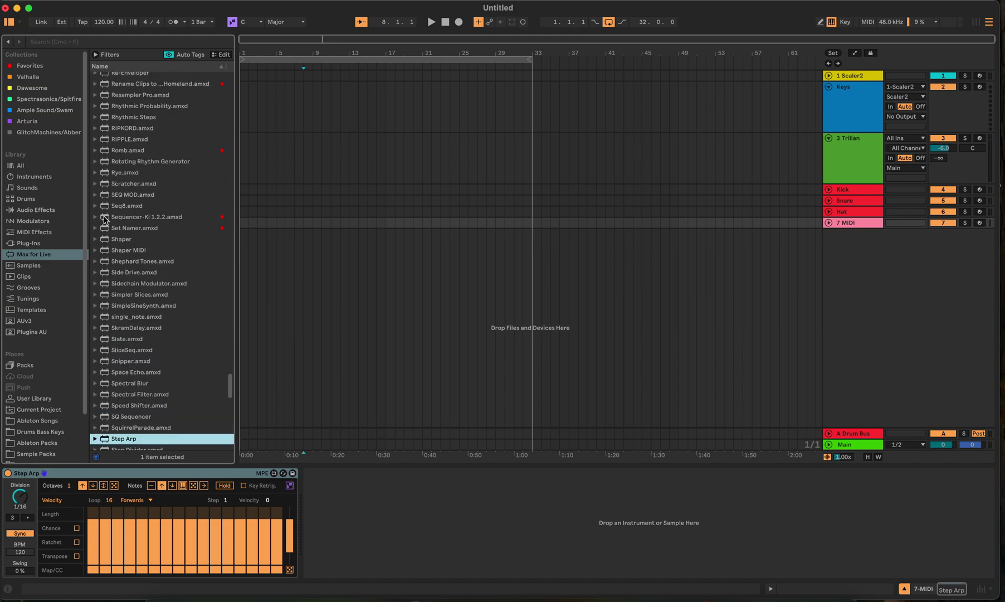
scroll(138, 214, down, 2)
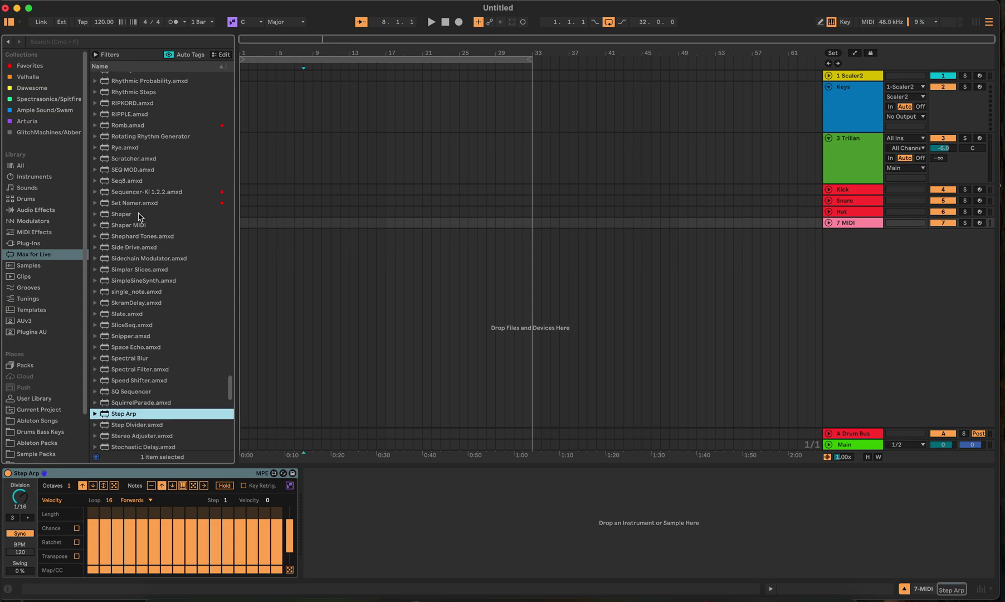
scroll(139, 219, down, 10)
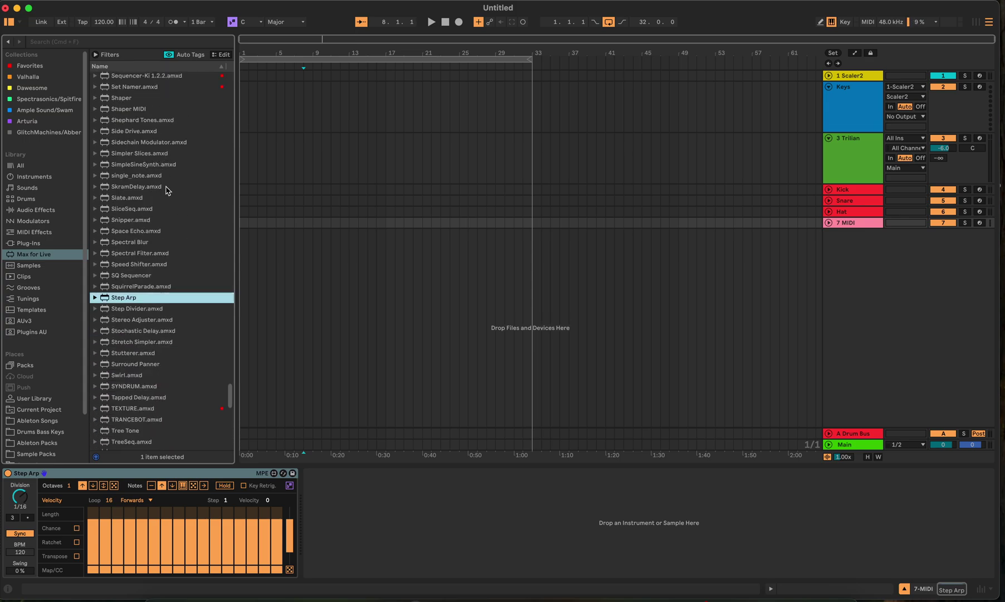
drag(109, 276, 421, 271)
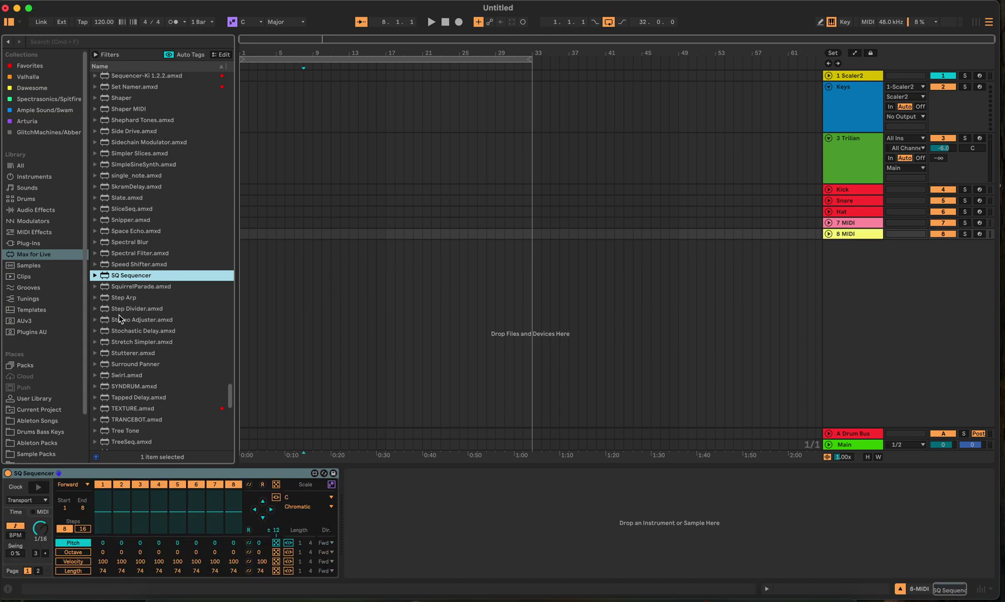
scroll(149, 238, up, 10)
scroll(149, 238, up, 2)
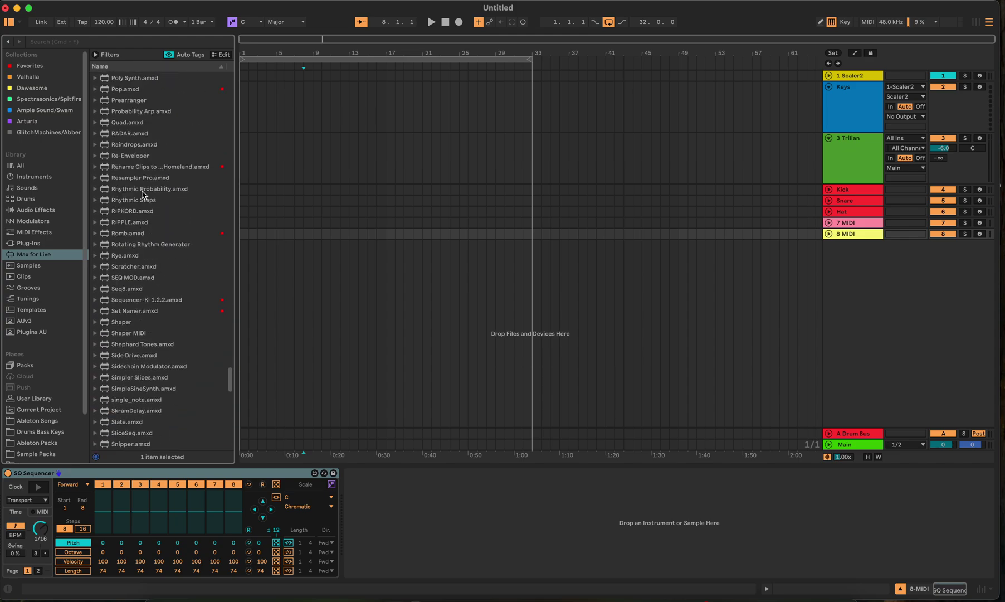
drag(129, 203, 570, 266)
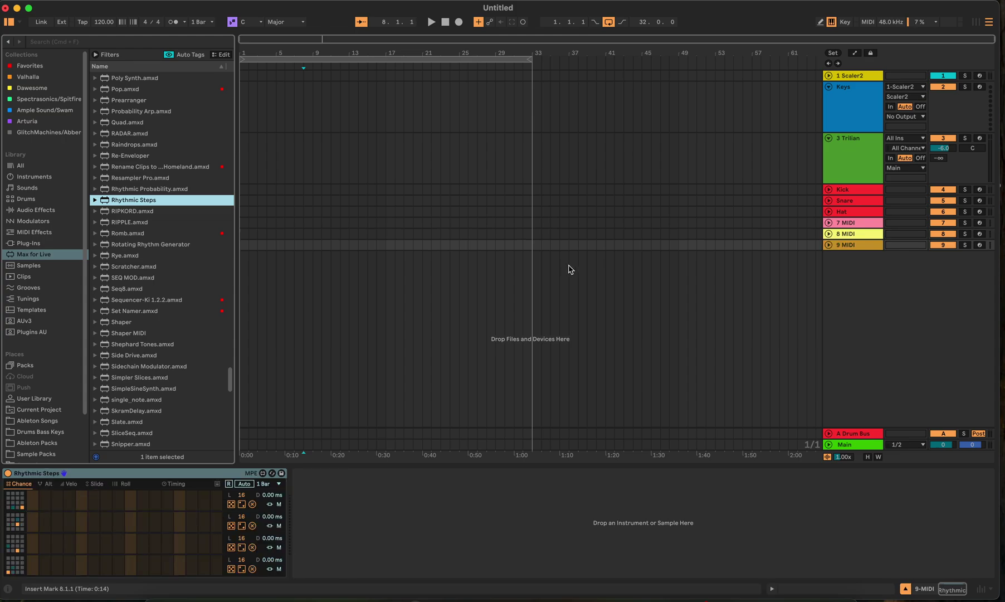
On track 7's Step Arp, enable Ratchet and Chance and draw lower velocities across steps 4–16
click(744, 225)
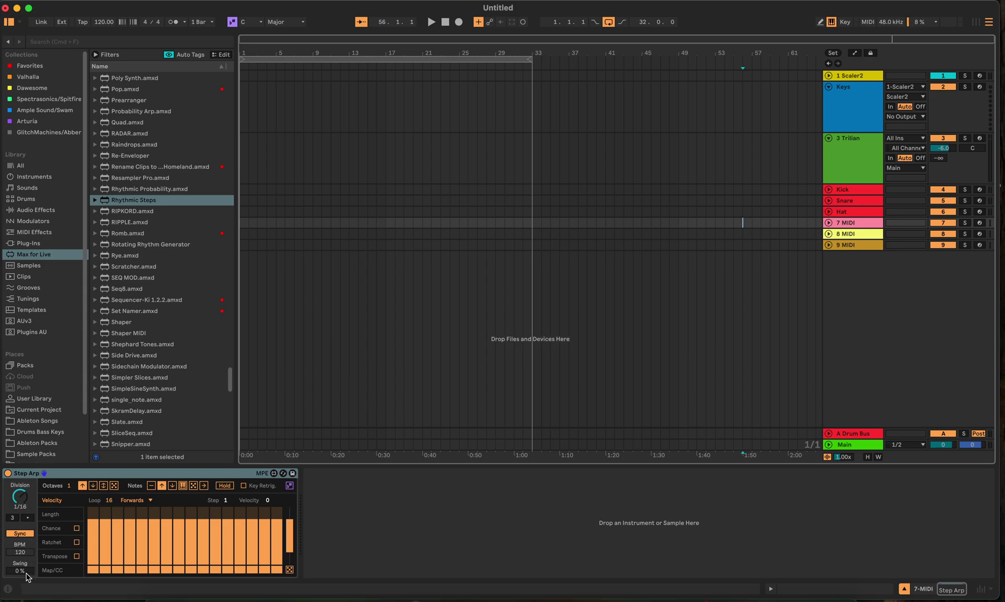
click(77, 542)
mouse_move(125, 536)
mouse_down()
mouse_move(254, 541)
mouse_move(269, 531)
mouse_move(94, 538)
mouse_move(229, 530)
mouse_up()
click(77, 528)
Lower the velocities of steps 2, 3 and 6, briefly muting and re-enabling steps 3–5
click(117, 545)
click(106, 545)
click(118, 570)
click(130, 569)
click(142, 569)
click(154, 560)
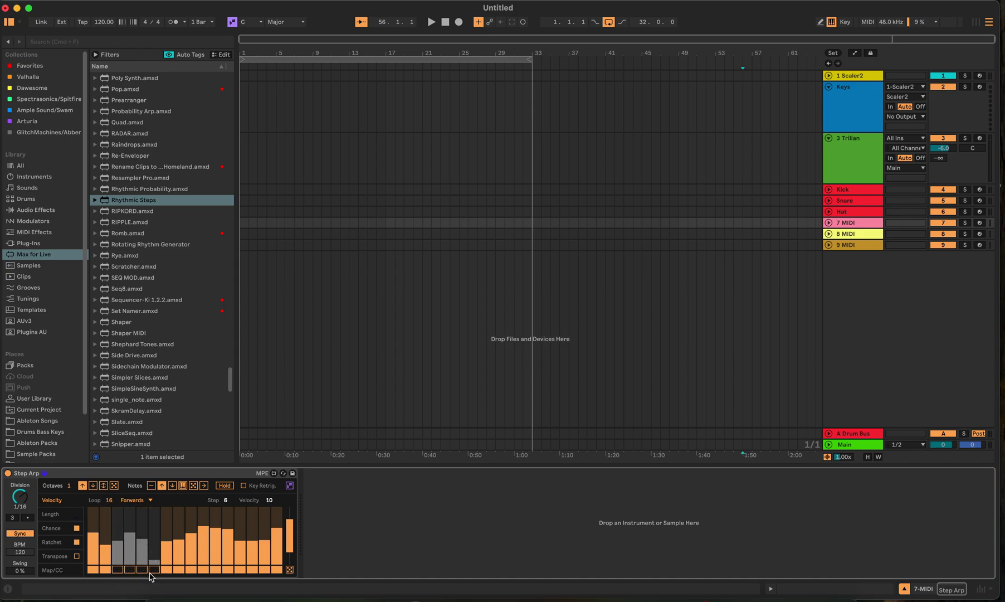
click(118, 570)
click(130, 569)
click(141, 570)
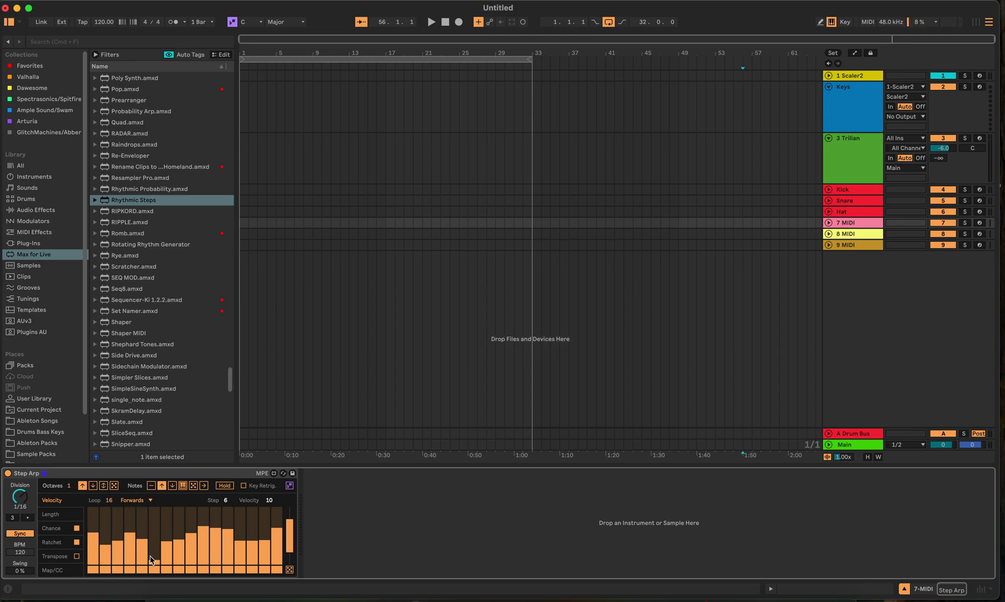
Randomize the Step Arp octave order and note order
click(114, 486)
click(71, 485)
click(192, 487)
click(186, 486)
click(191, 489)
With Info View shown, set Step Arp's note order to Down and lock it to the current scale
click(8, 588)
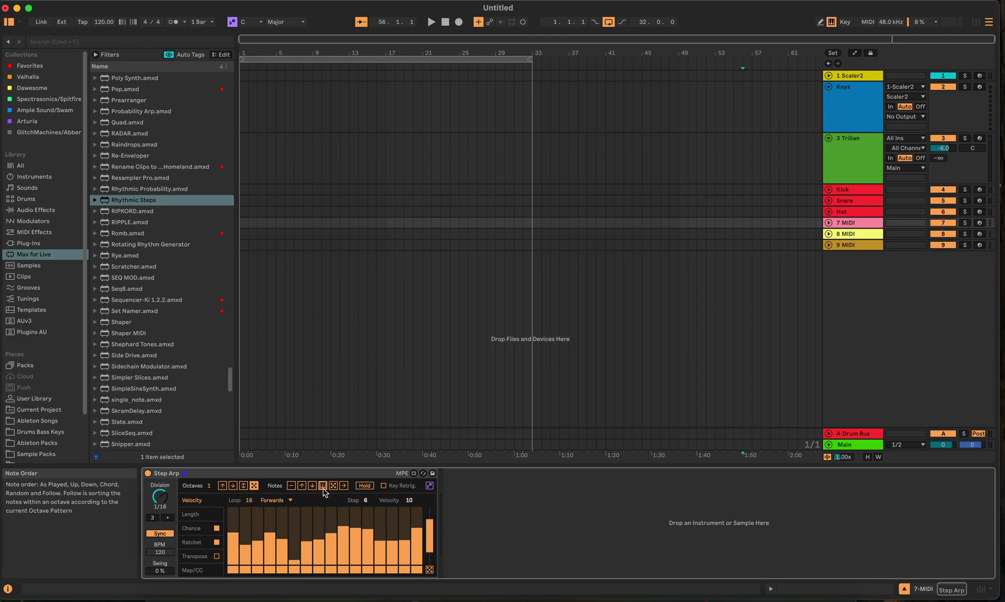
click(344, 486)
click(312, 488)
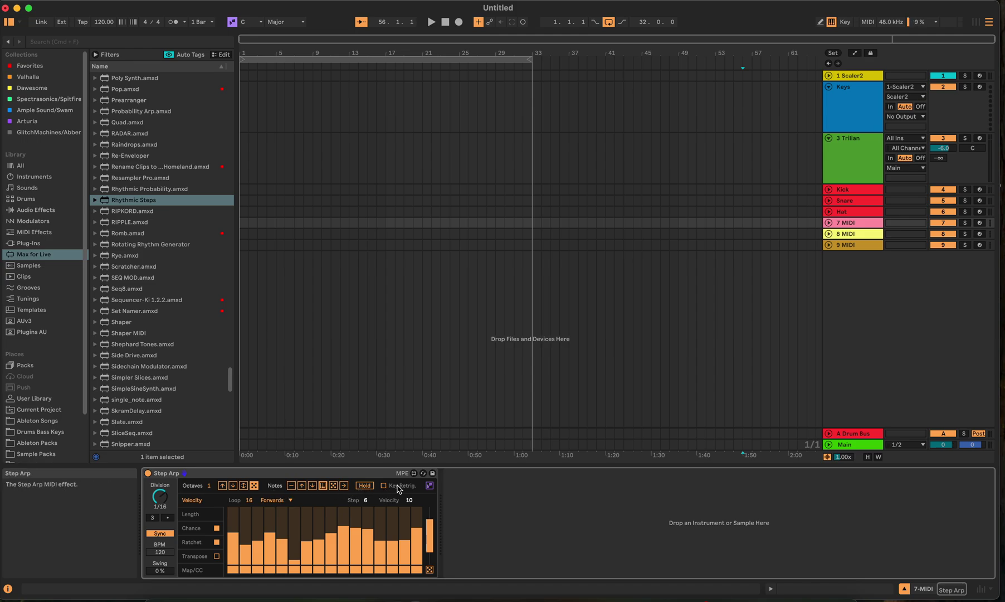
click(430, 486)
click(431, 487)
Re-randomize the Step Arp step velocities repeatedly with the velocity dice
click(429, 570)
click(429, 570)
click(430, 570)
click(430, 570)
click(429, 570)
click(430, 570)
click(430, 570)
click(430, 570)
click(430, 570)
click(429, 570)
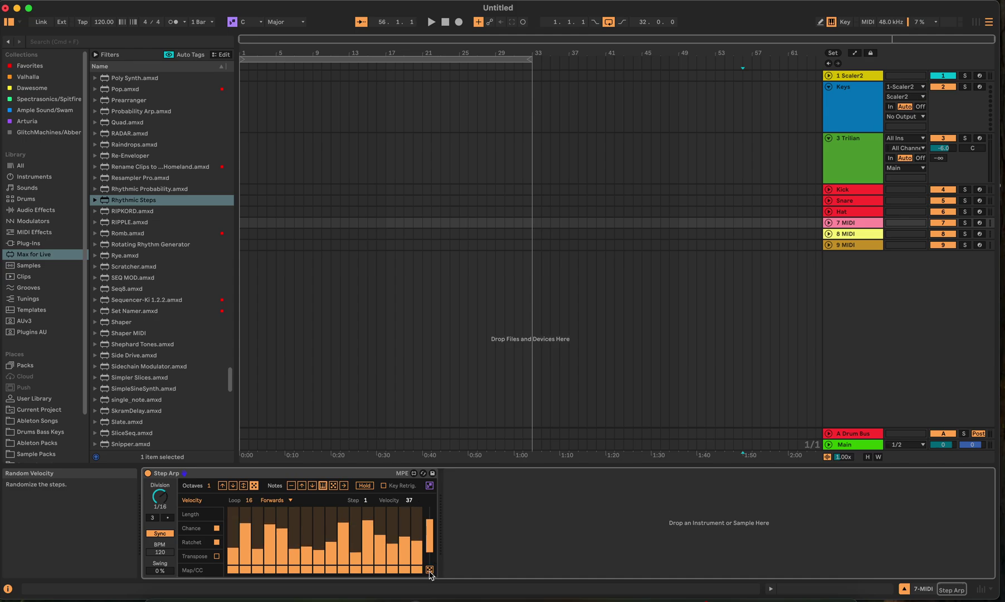
Turn on Transpose, re-roll the velocities once more, and hide Info View
click(217, 556)
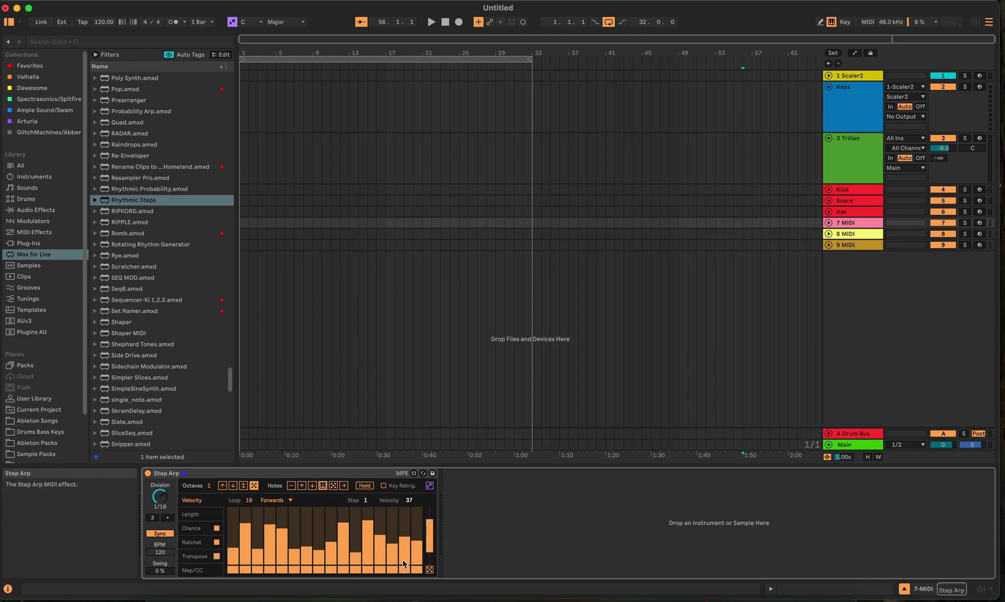
click(430, 570)
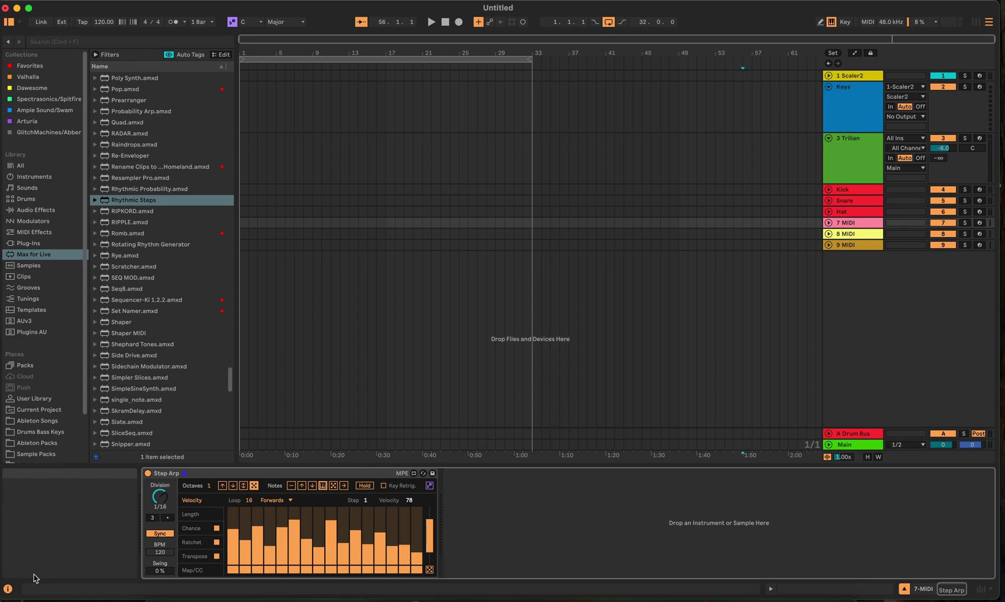
click(12, 589)
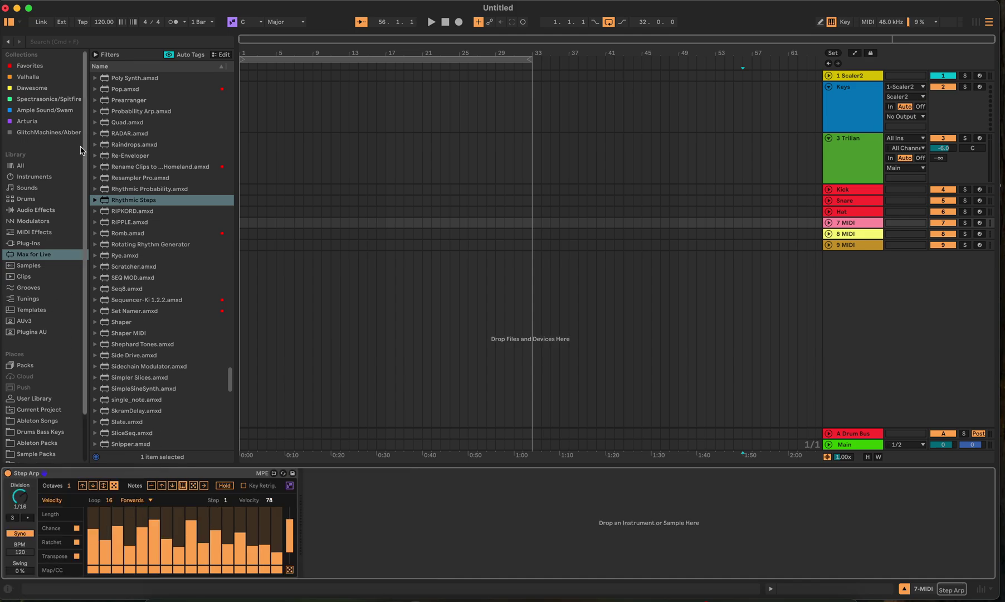
Load Spitfire's Originals - Intimate Grand Piano after Step Arp on track 7, then close its plugin window
click(35, 99)
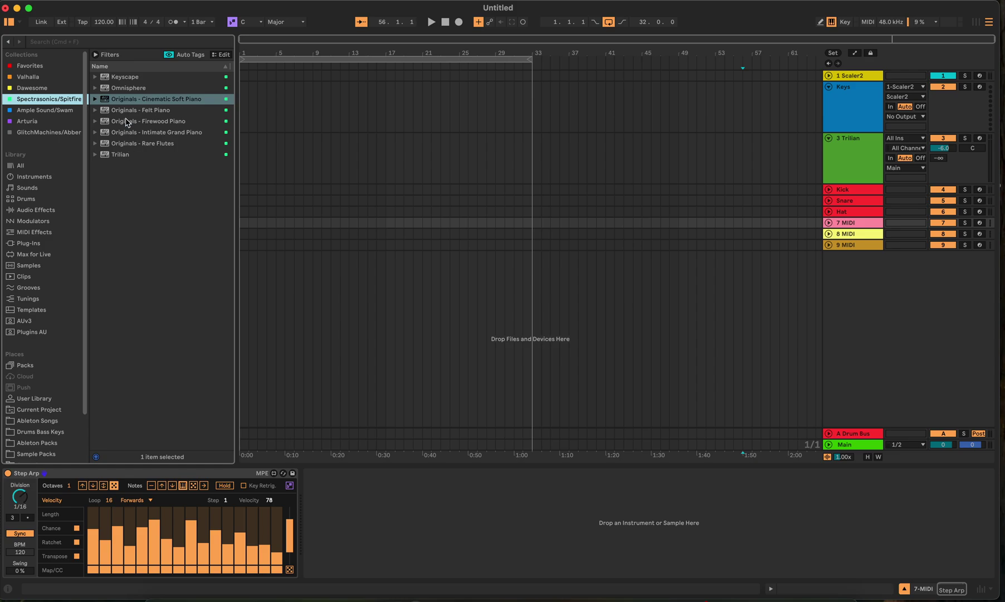
drag(131, 132, 409, 484)
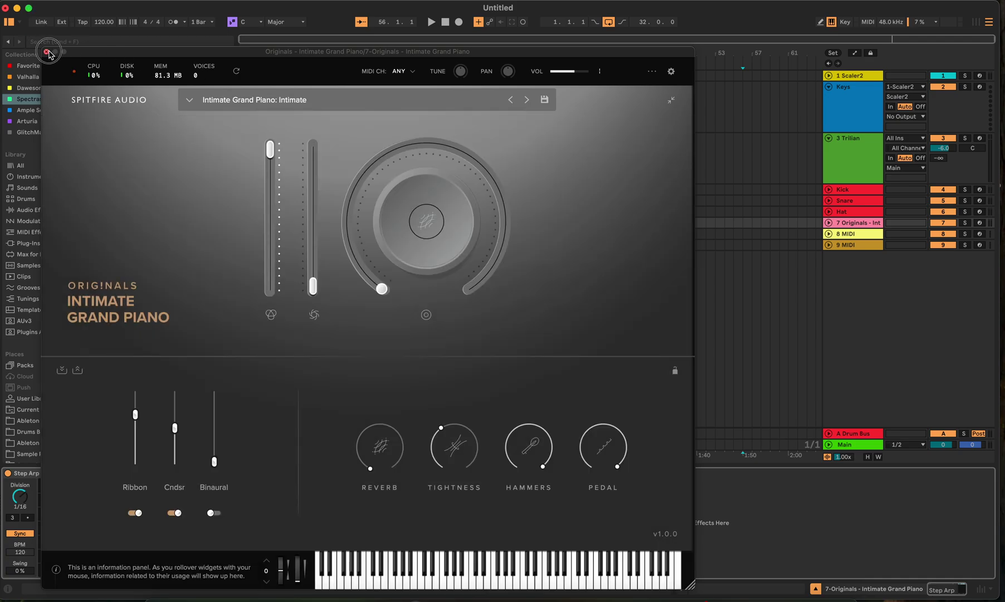
click(47, 51)
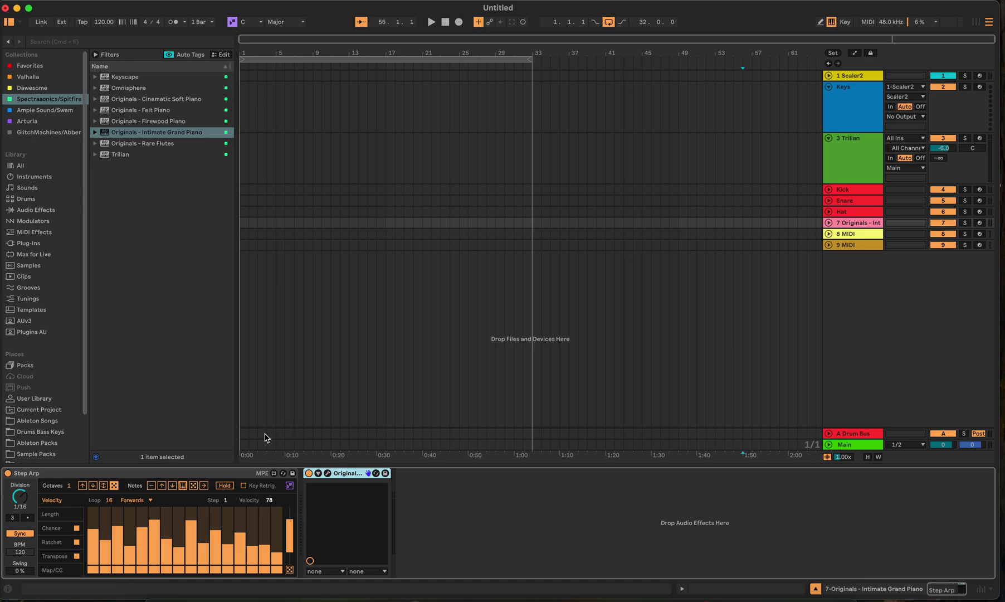
Set the song scale to A#/Bb Dorian
click(285, 21)
click(284, 51)
click(258, 23)
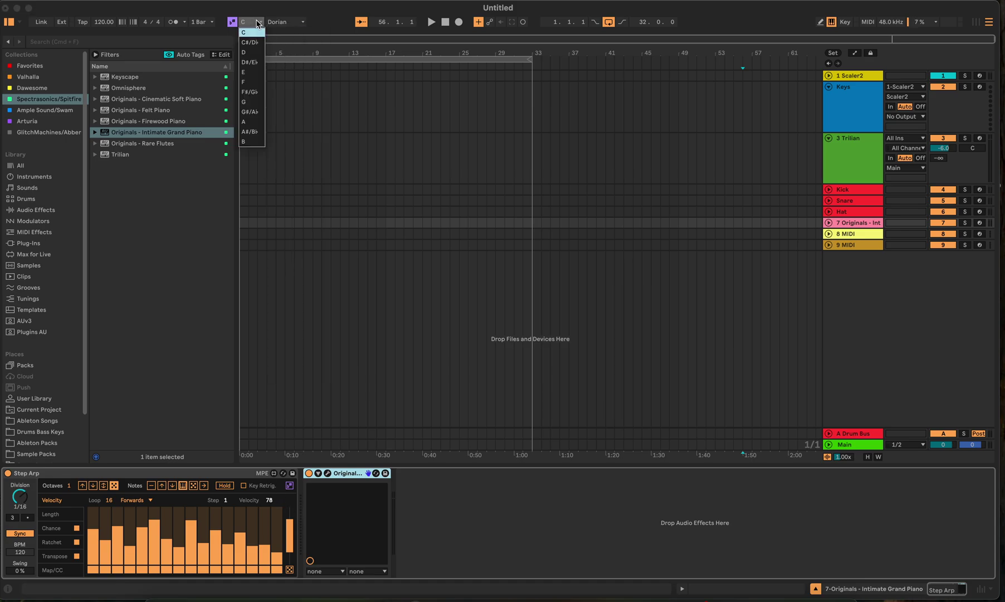
click(251, 132)
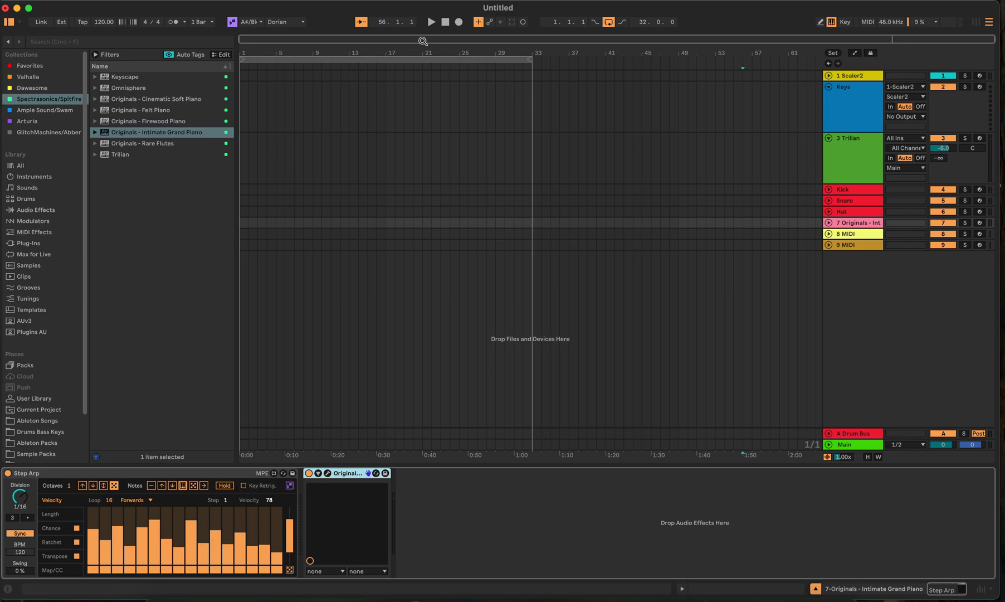
Arm the piano track, restart playback, and raise Step Arp's swing to 58% with Sync on
click(444, 22)
click(980, 223)
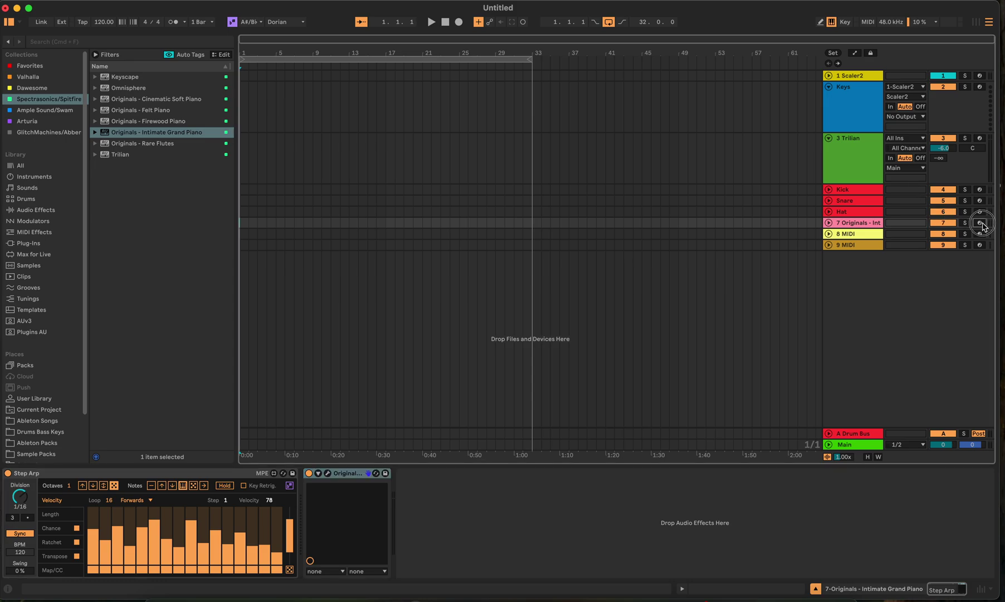
click(431, 22)
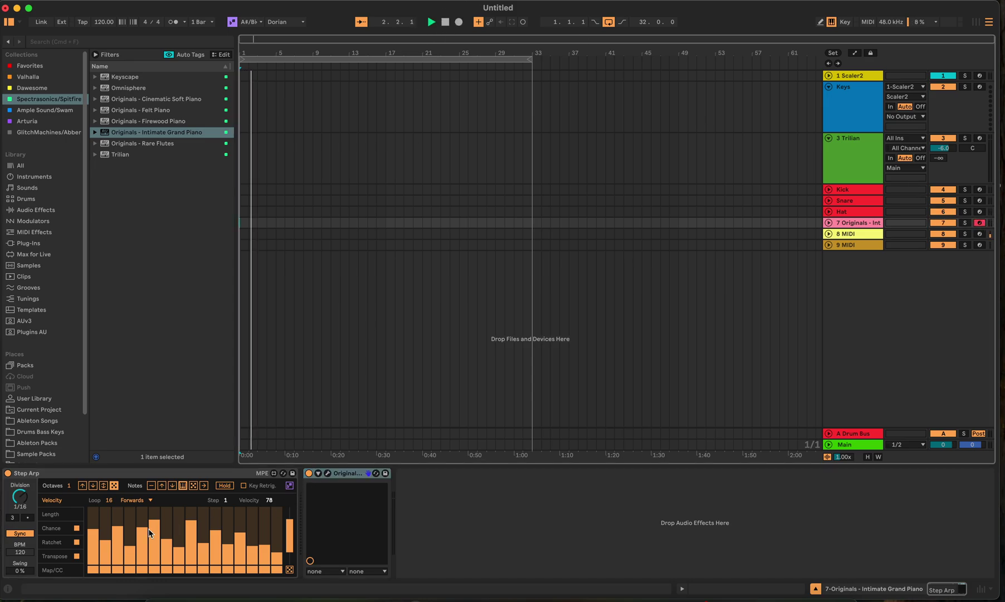
drag(18, 570, 19, 560)
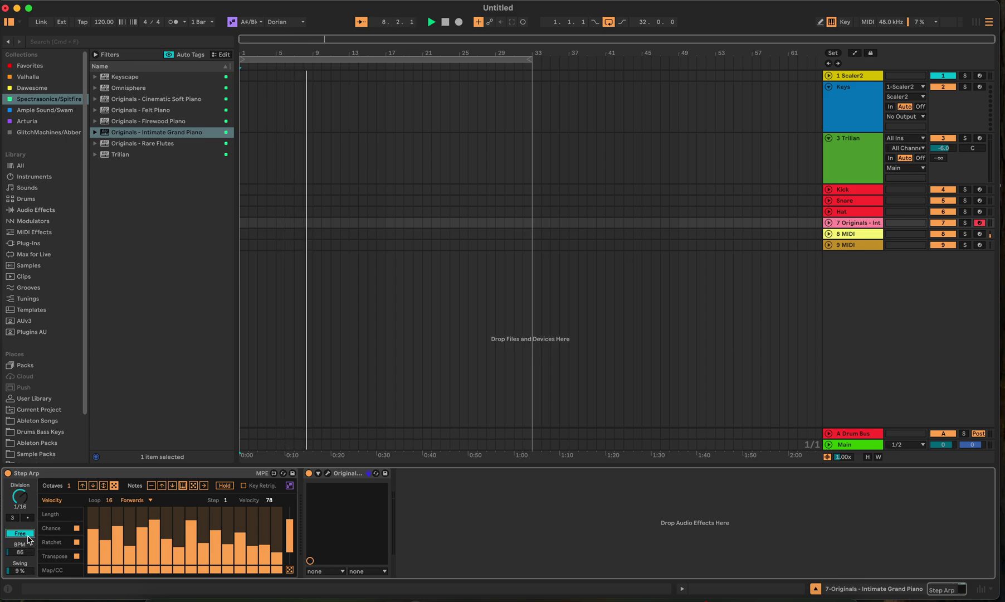
click(28, 540)
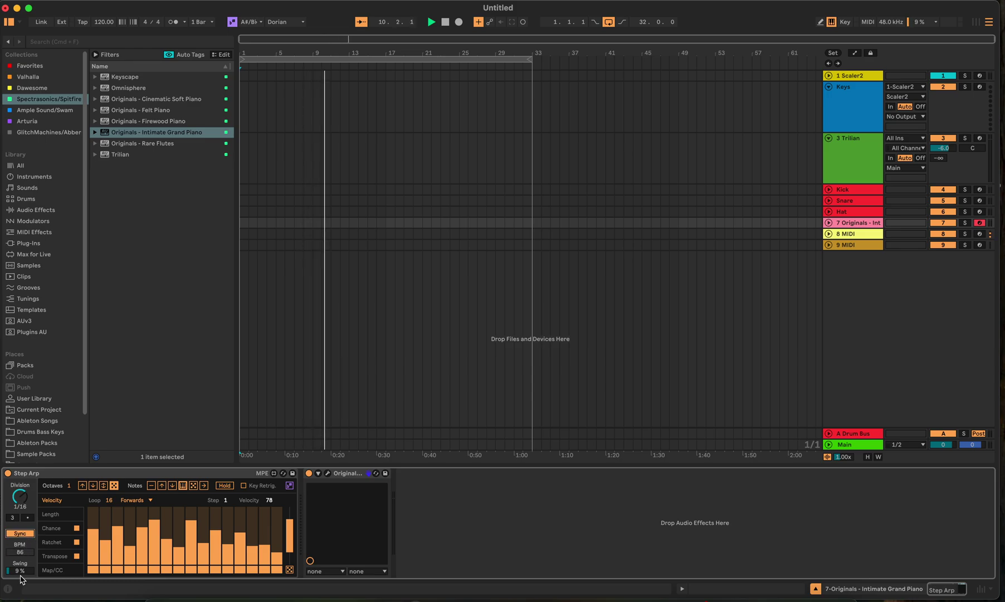
drag(22, 571, 32, 549)
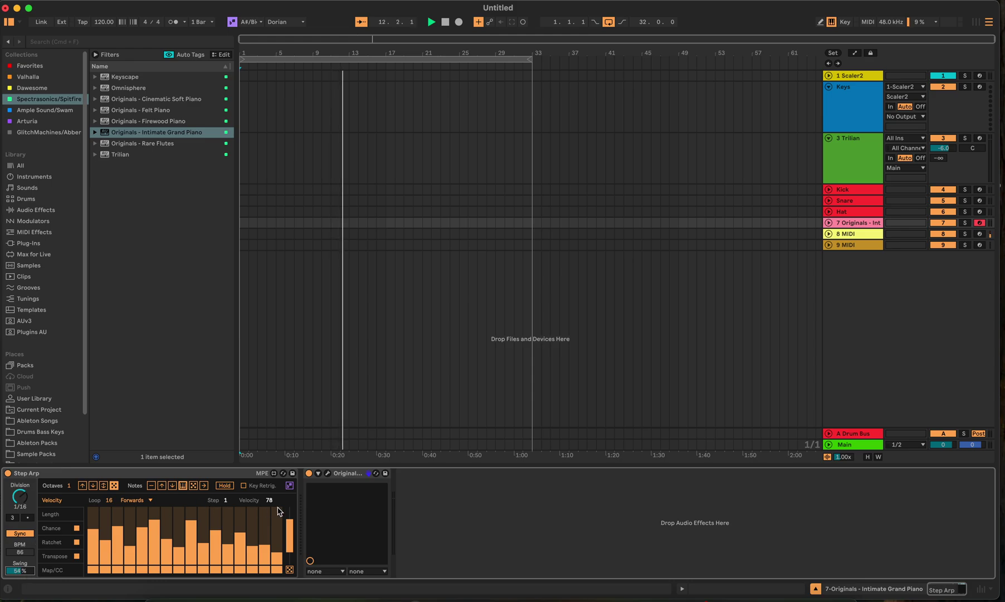
Turn on Hold, try Key Retrig briefly, and set the Step Arp direction to Random
click(225, 485)
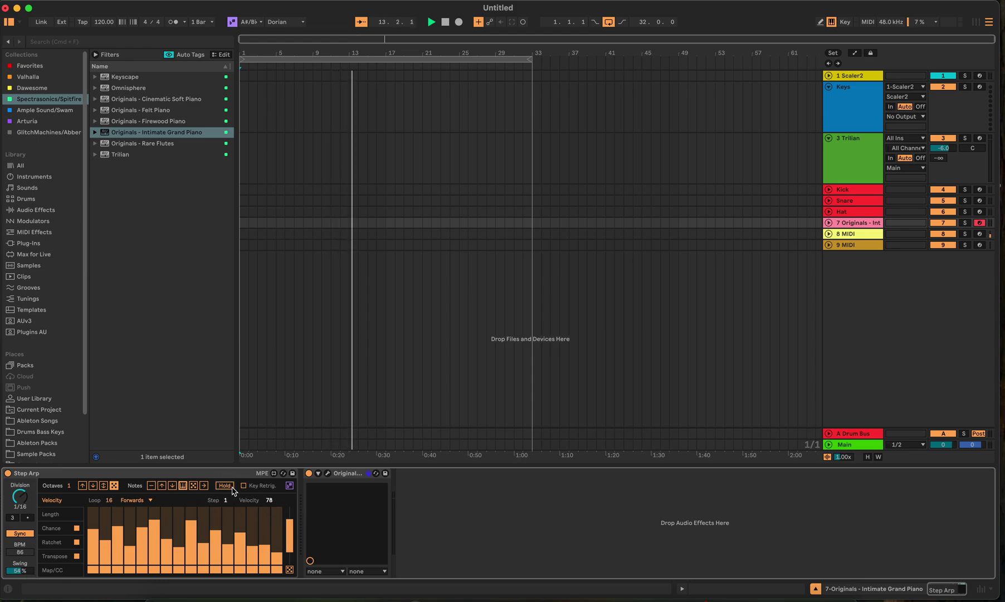
click(245, 486)
click(245, 487)
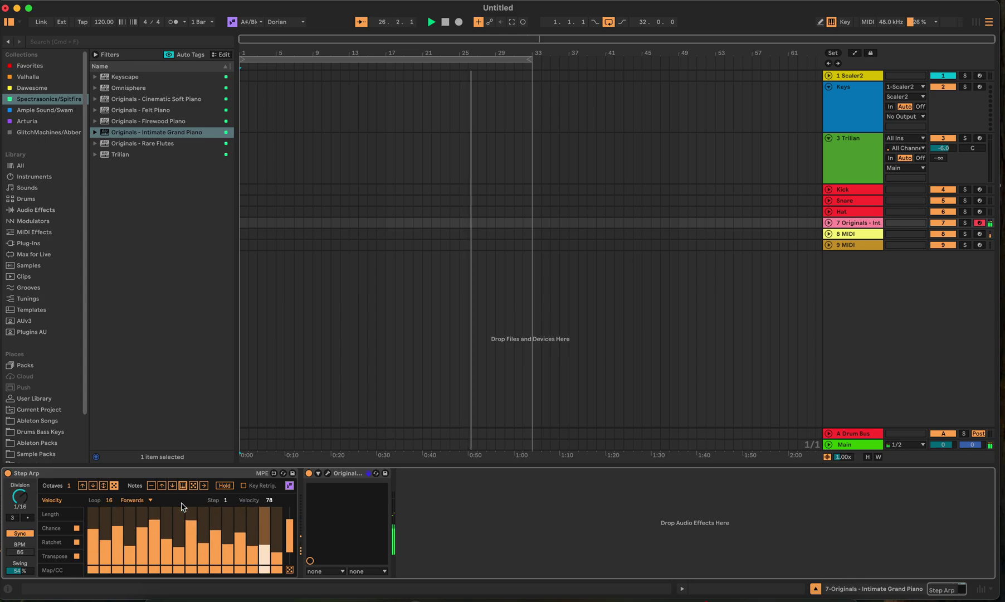
click(135, 500)
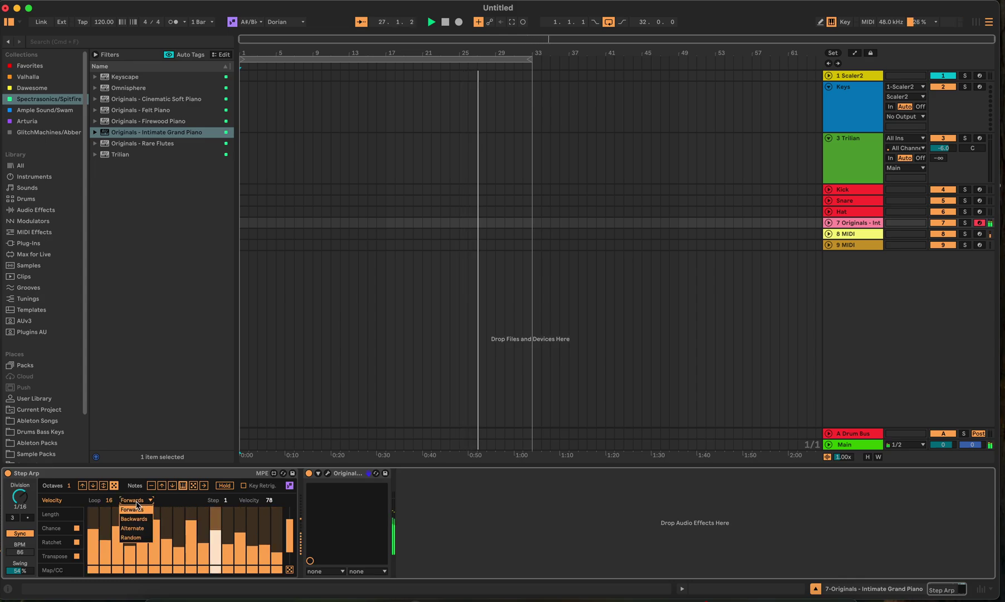
click(145, 537)
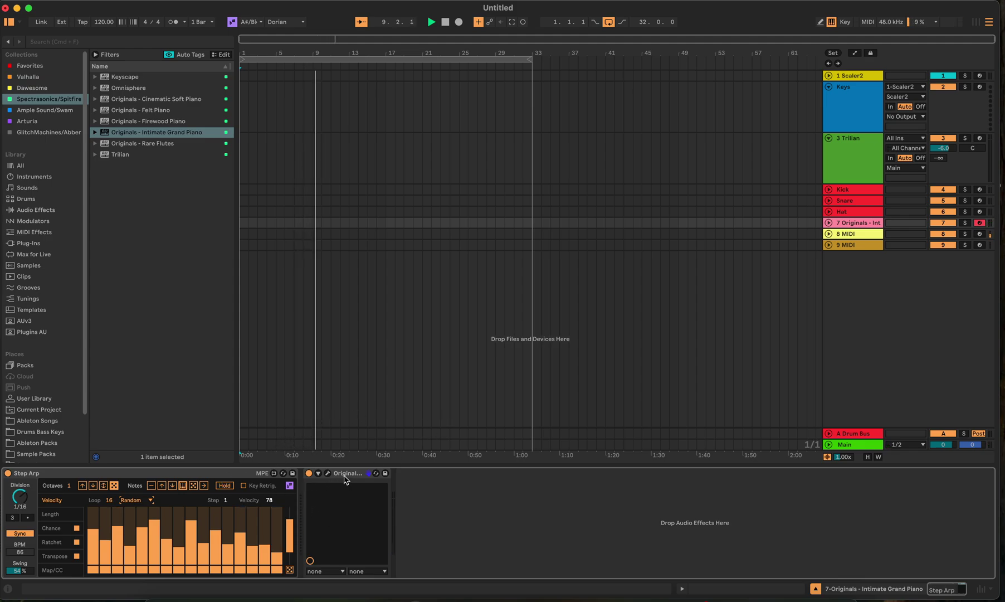
Move the piano to track 8, swing SQ Sequencer to 64%, and randomize pitch, octave, length and steps
drag(345, 478, 554, 235)
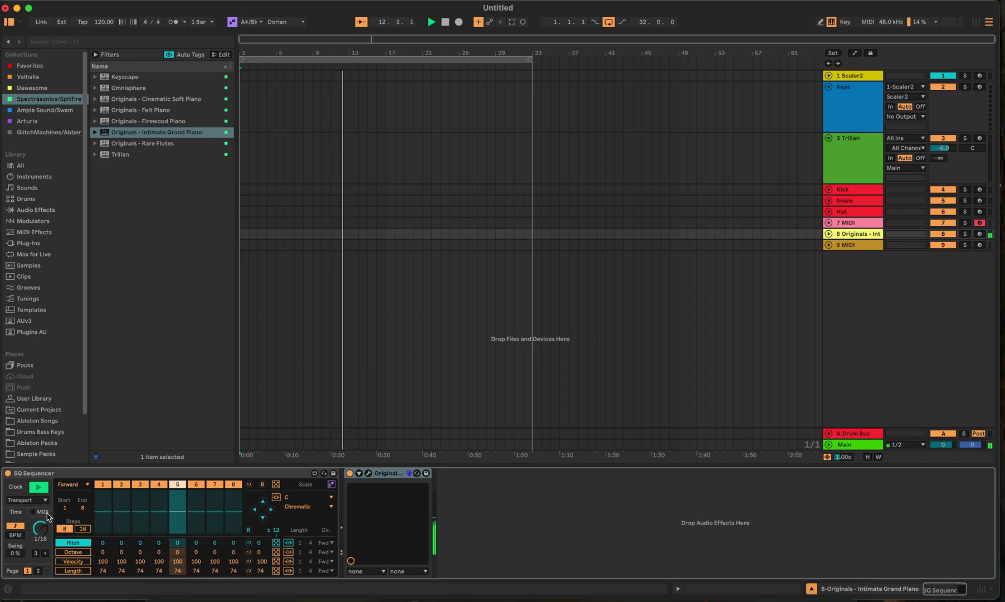
drag(15, 552, 40, 505)
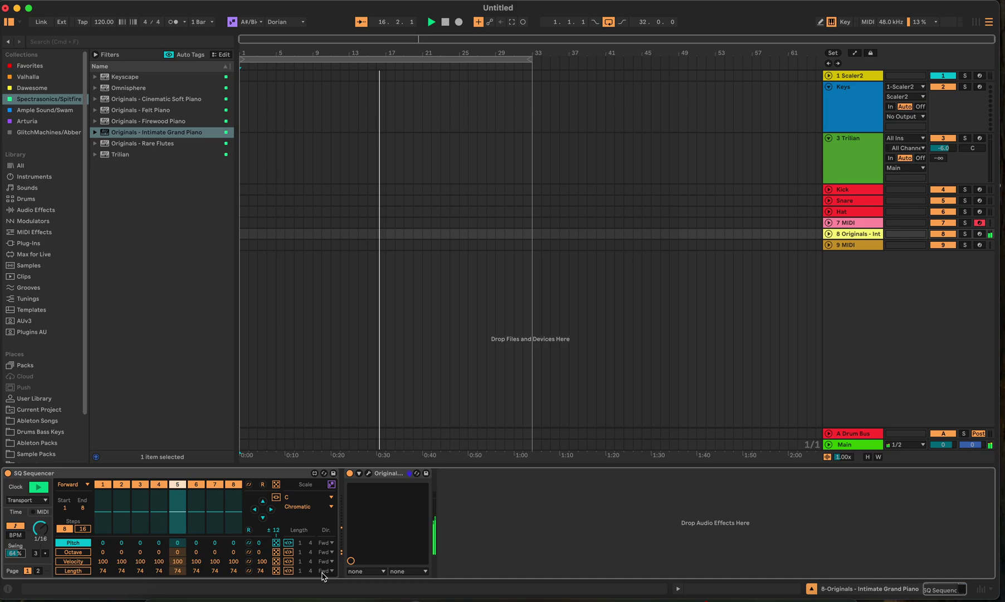
click(276, 542)
click(276, 552)
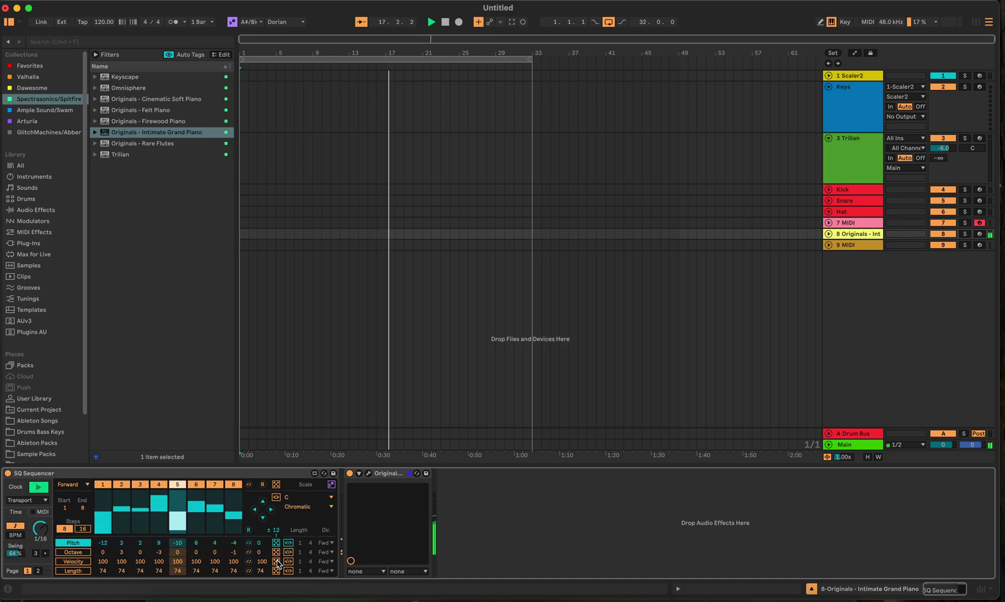
click(276, 570)
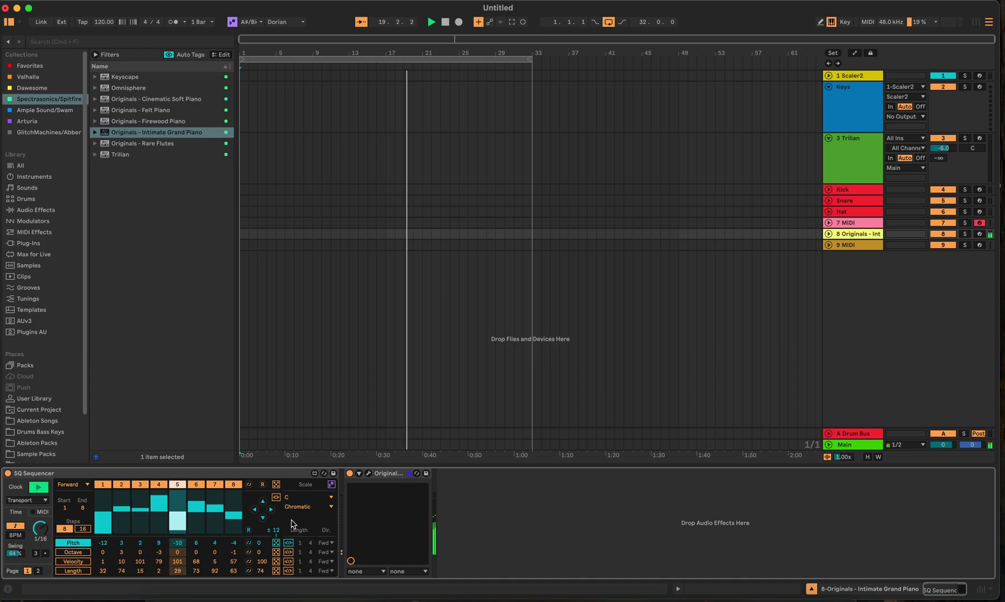
click(276, 485)
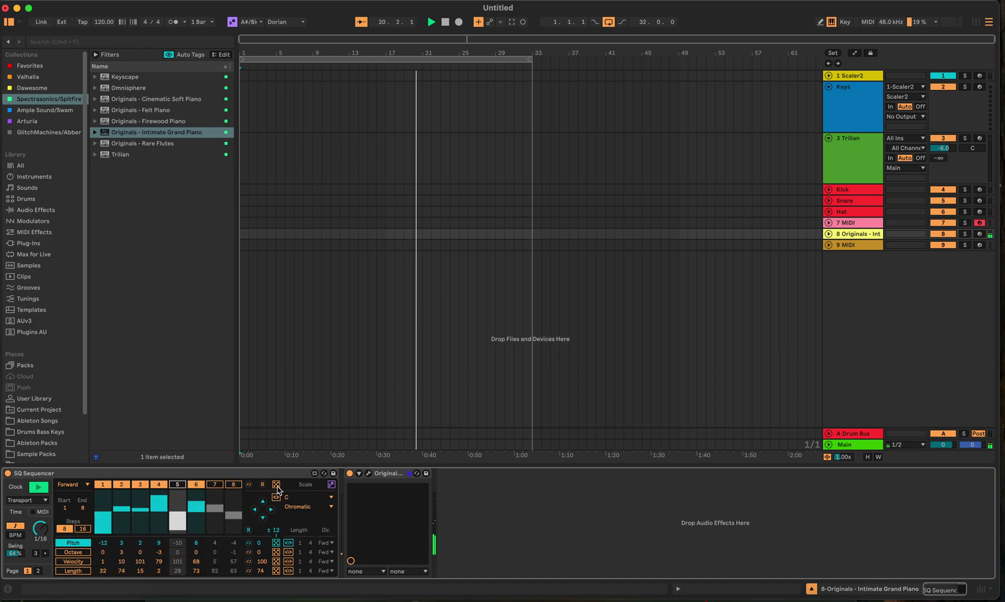
Re-roll SQ Sequencer's active steps several times, trying the song scale before returning to C Chromatic
click(276, 484)
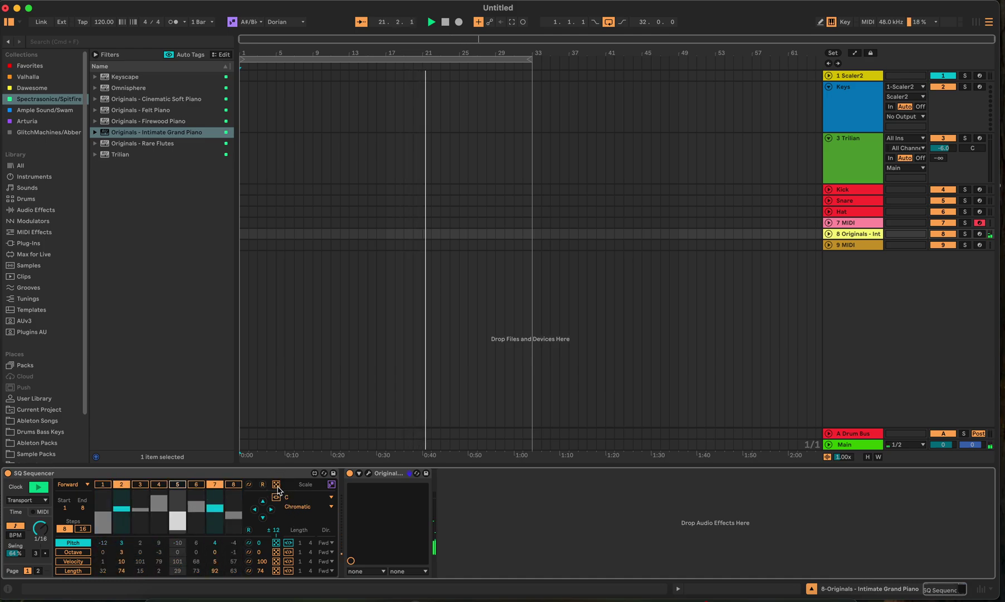
click(277, 486)
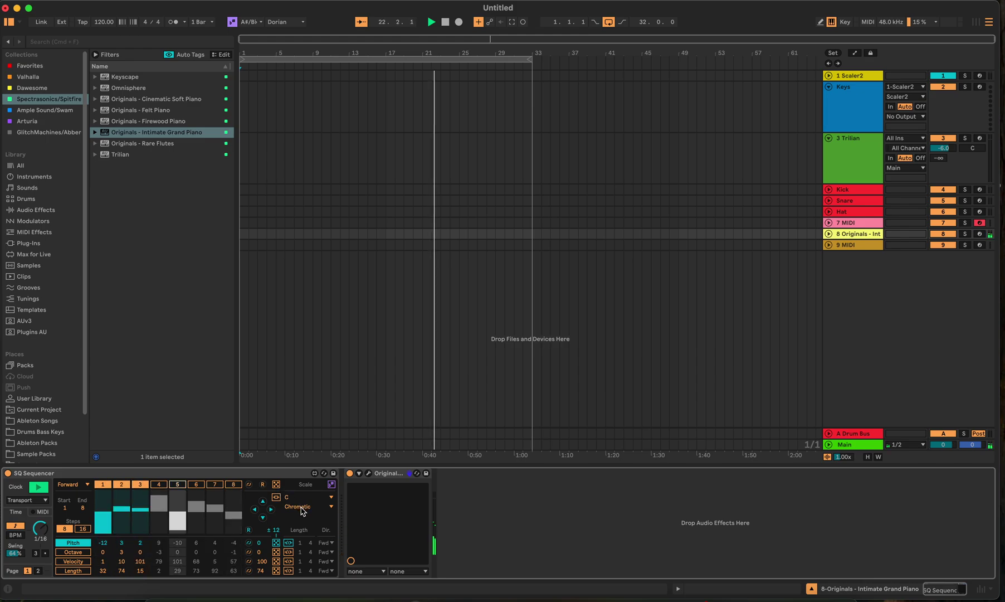
click(332, 484)
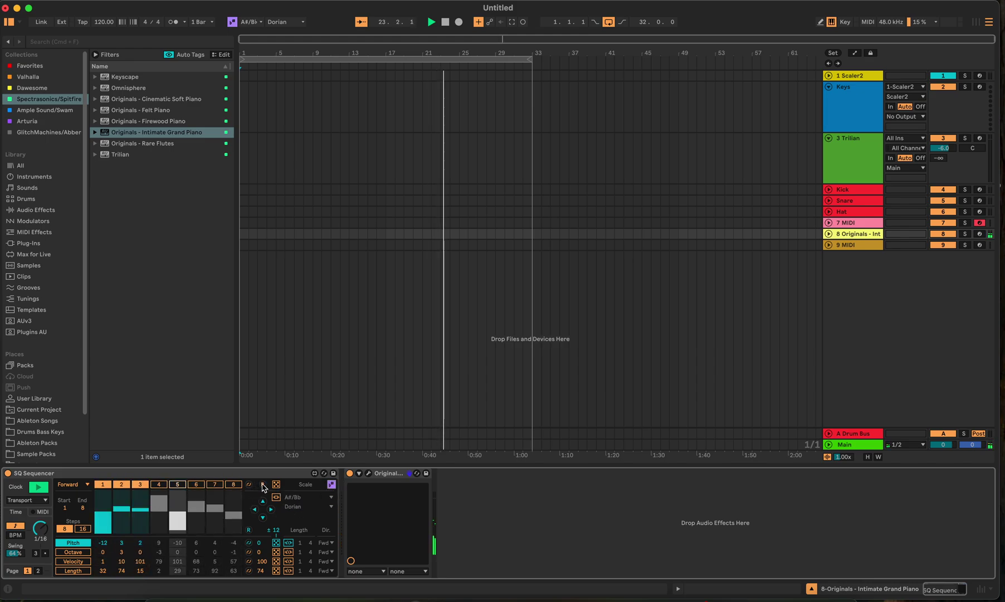
click(276, 484)
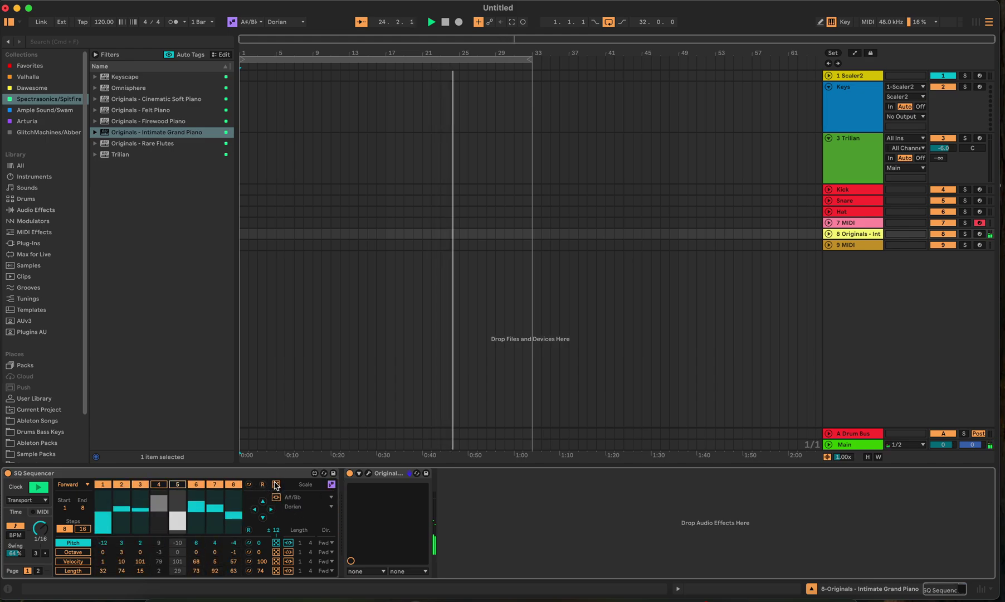
click(276, 484)
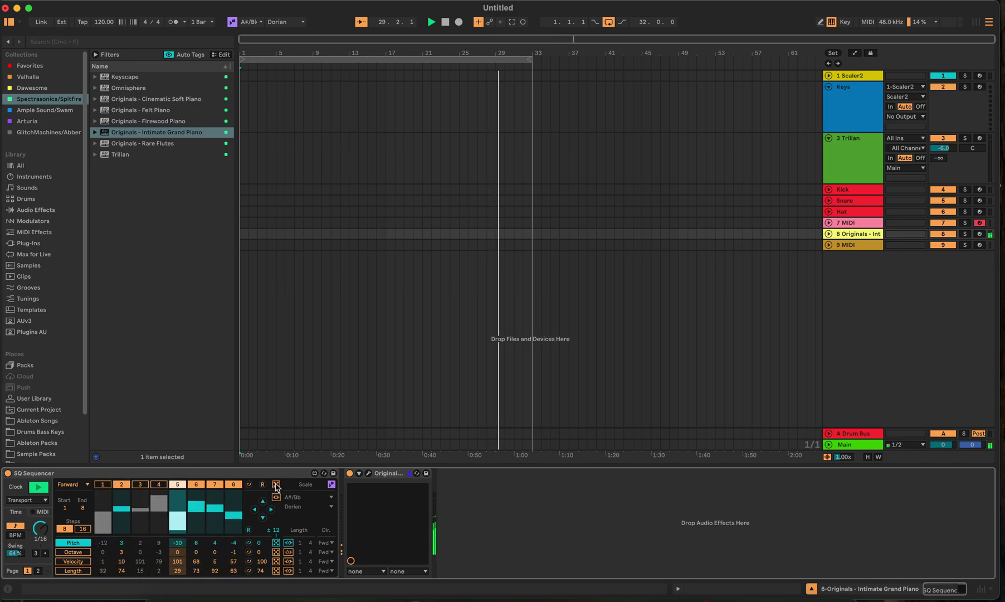
click(276, 484)
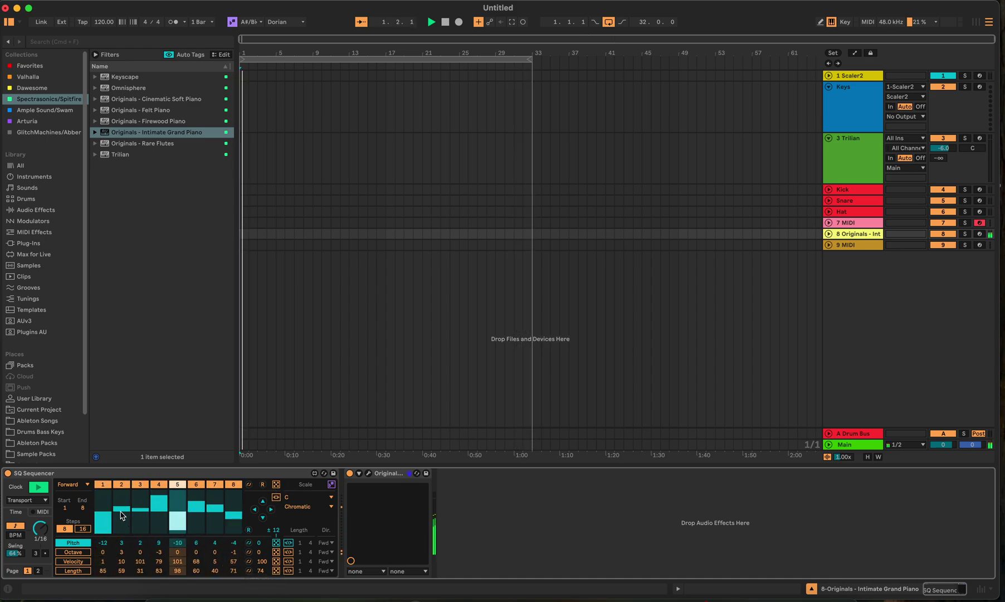
Raise step 2's pitch, lower step 3's, rotate the pitch pattern right then left, and lengthen its loop
drag(121, 514, 123, 496)
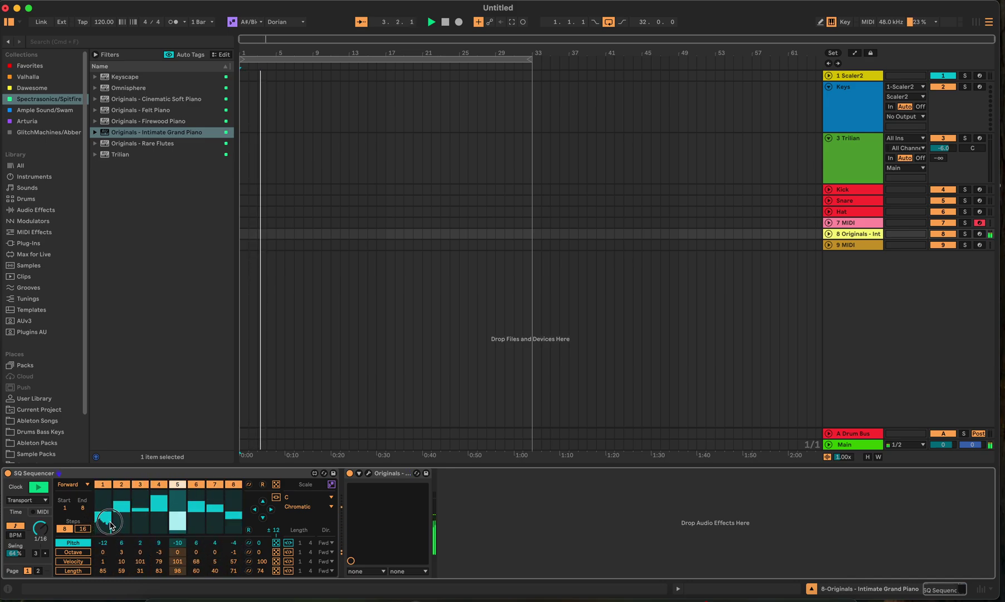
click(141, 510)
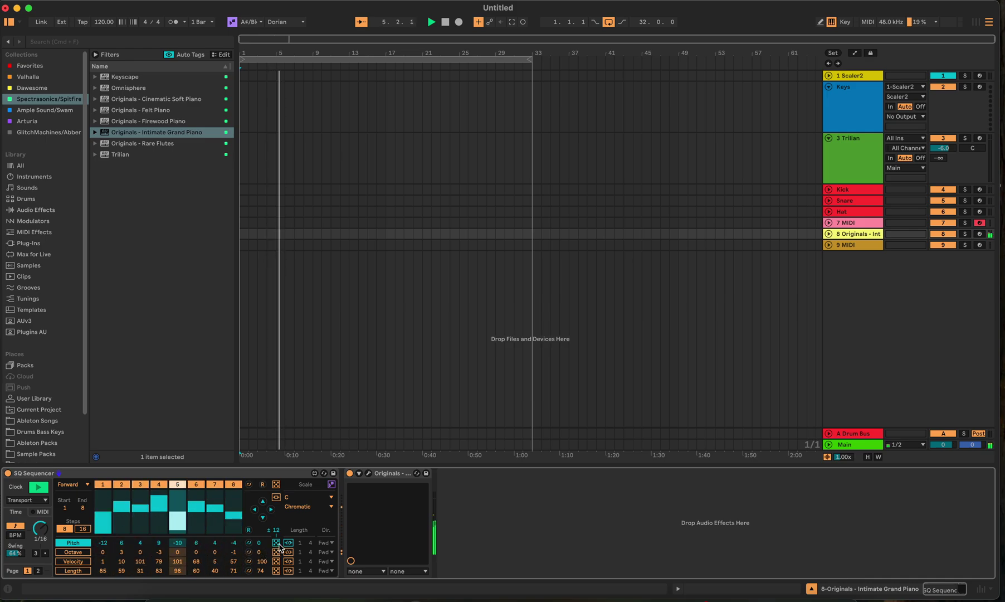
click(271, 510)
click(253, 511)
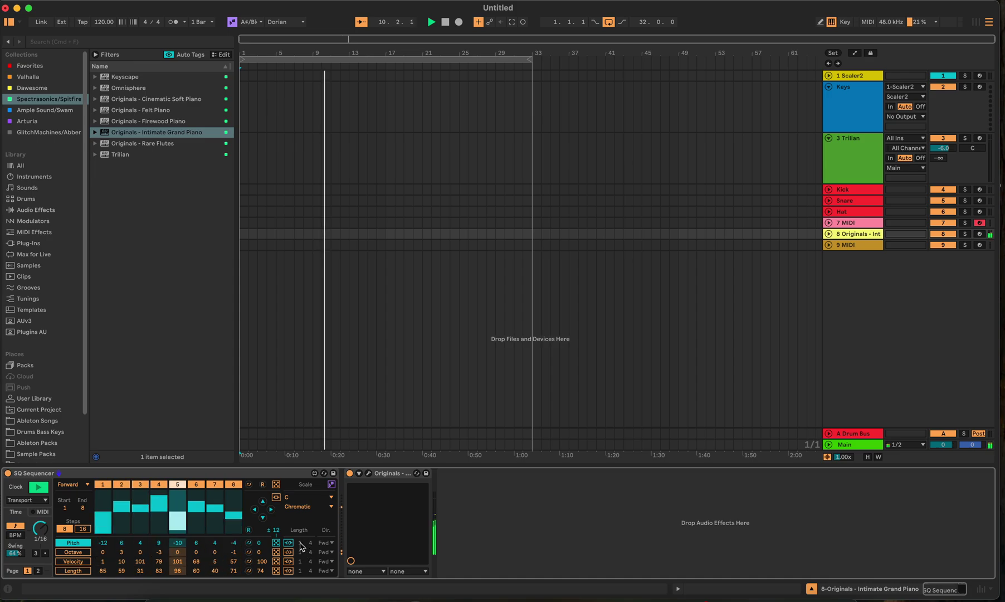
drag(311, 547, 319, 514)
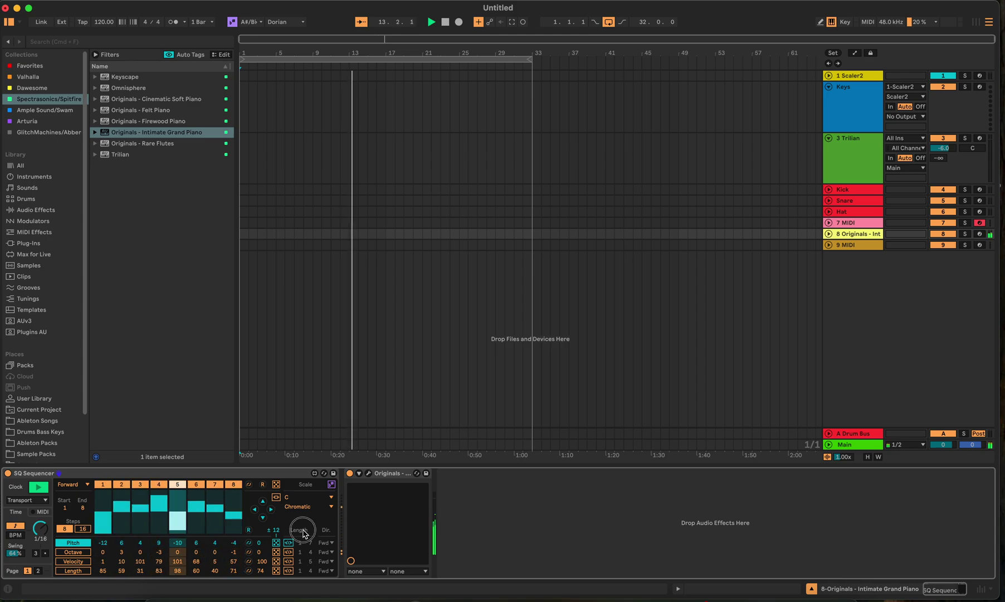
Set both the pitch row and velocity row directions to Random
click(326, 543)
click(325, 529)
click(329, 561)
click(327, 548)
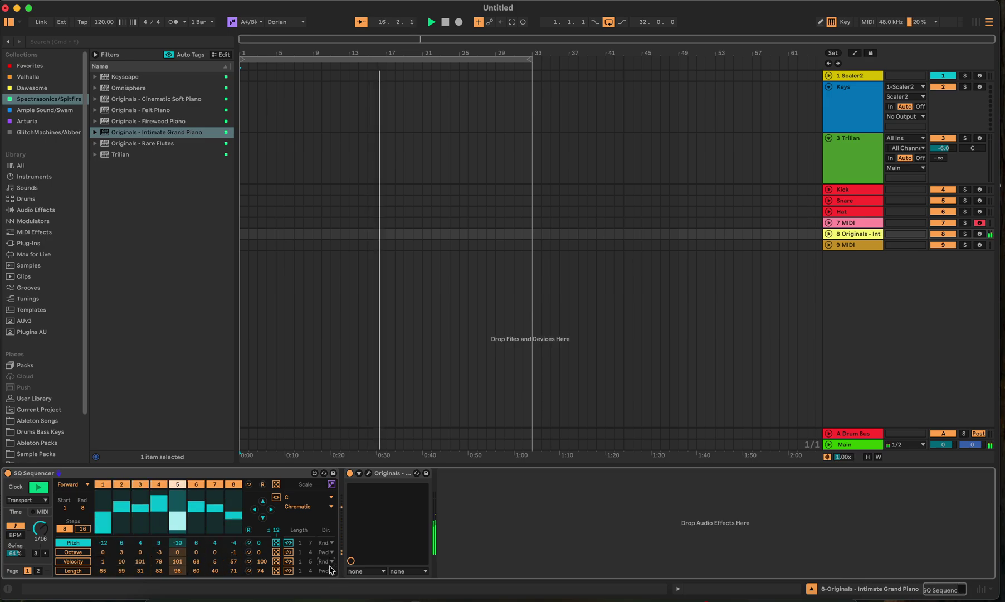
Re-randomize SQ Sequencer's pitches, velocities, lengths and active steps several times
click(277, 542)
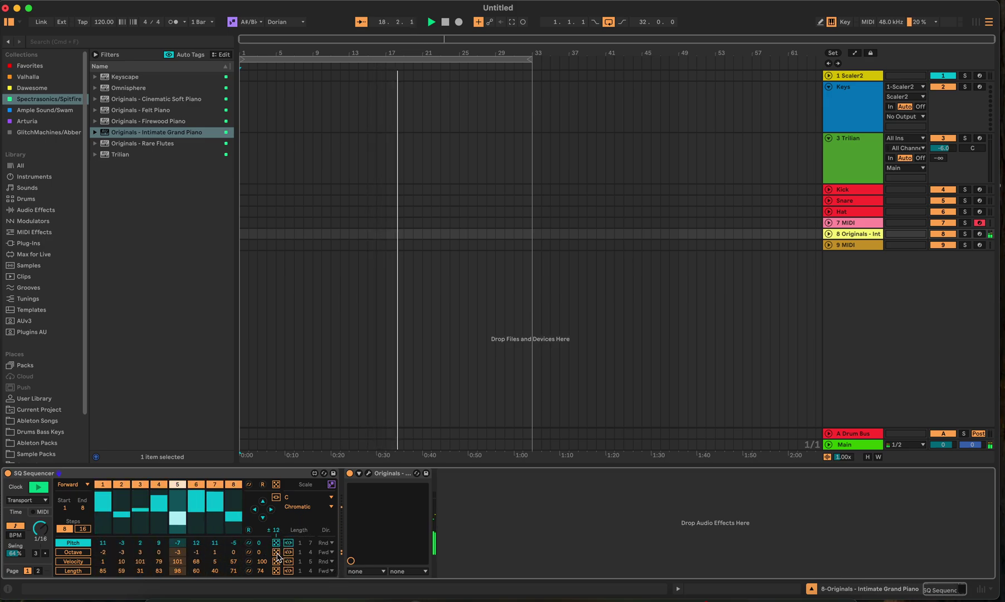
click(276, 561)
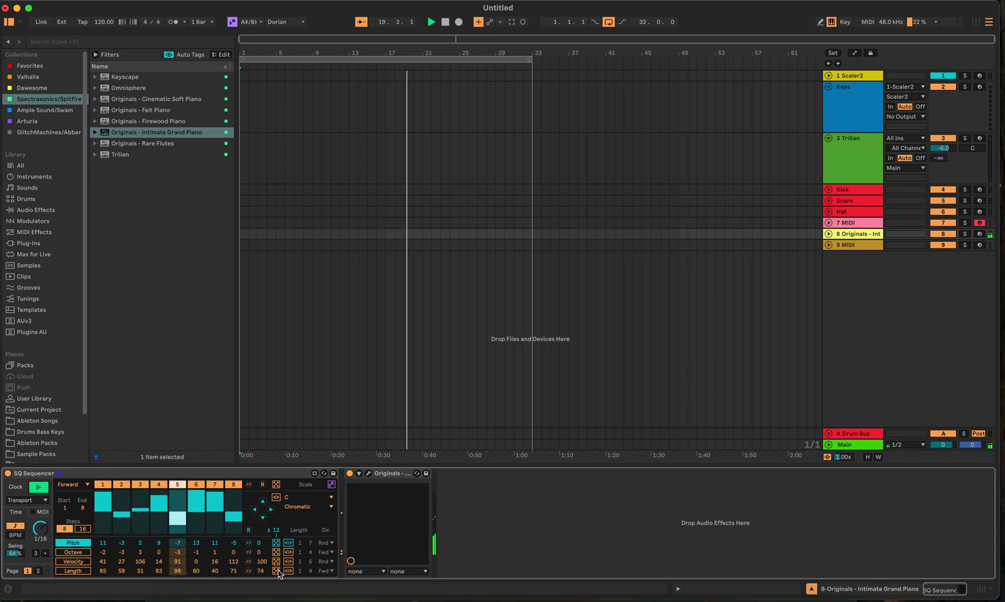
click(276, 570)
click(276, 561)
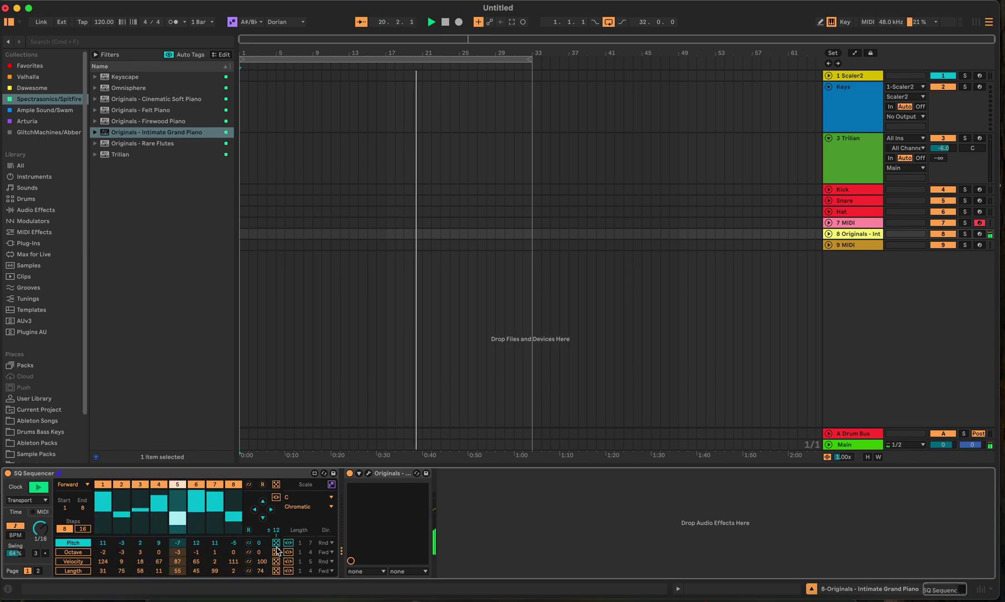
click(277, 543)
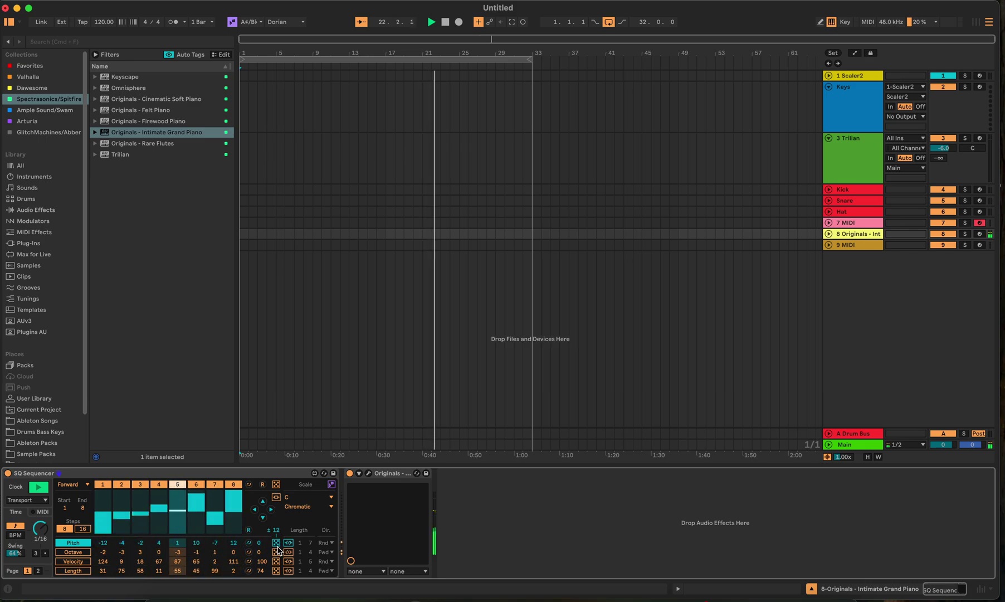
click(276, 543)
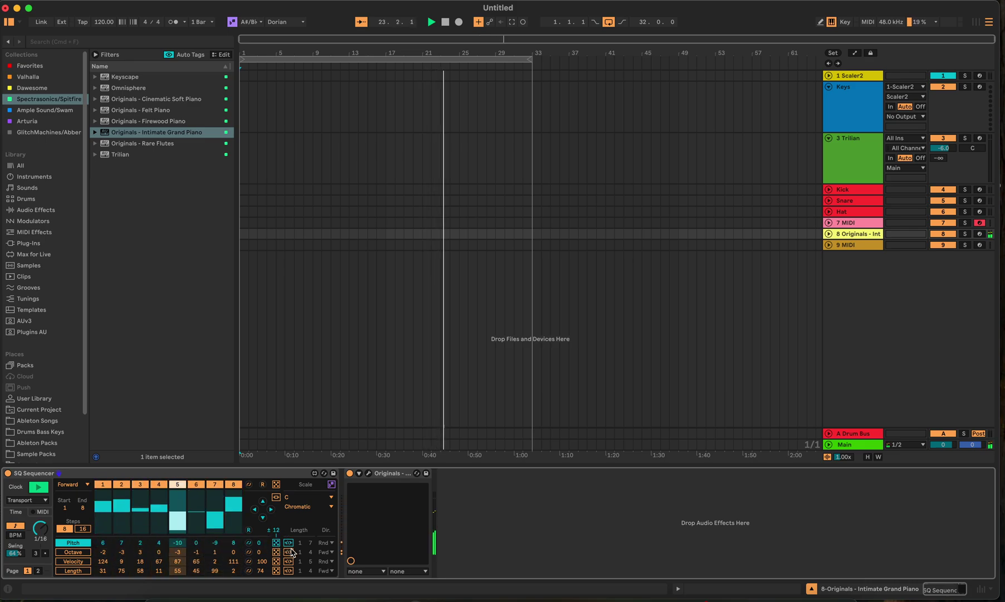
click(276, 484)
click(276, 484)
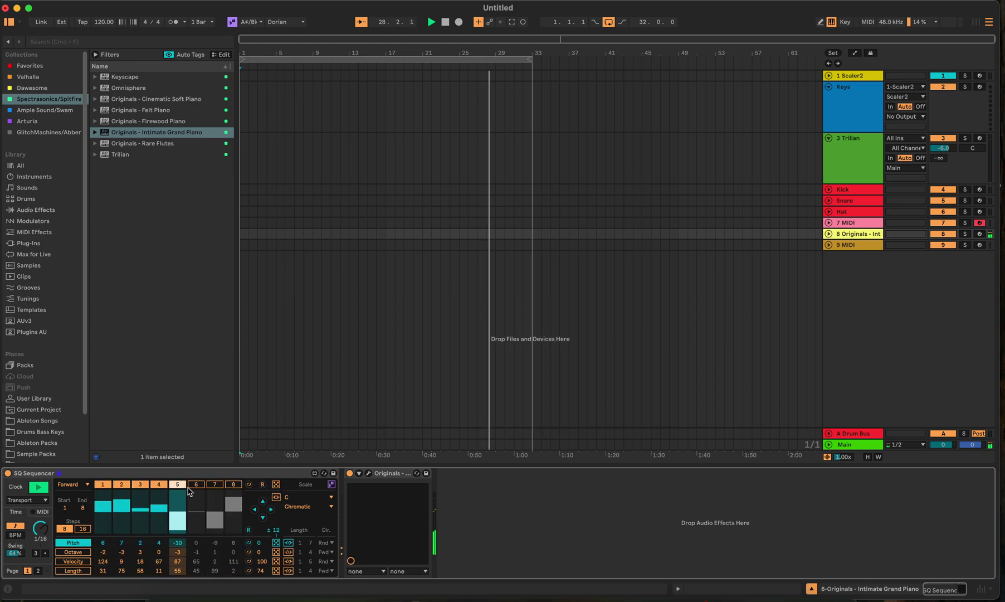
Enable step 8 and randomize every step's pitch and octave
click(229, 484)
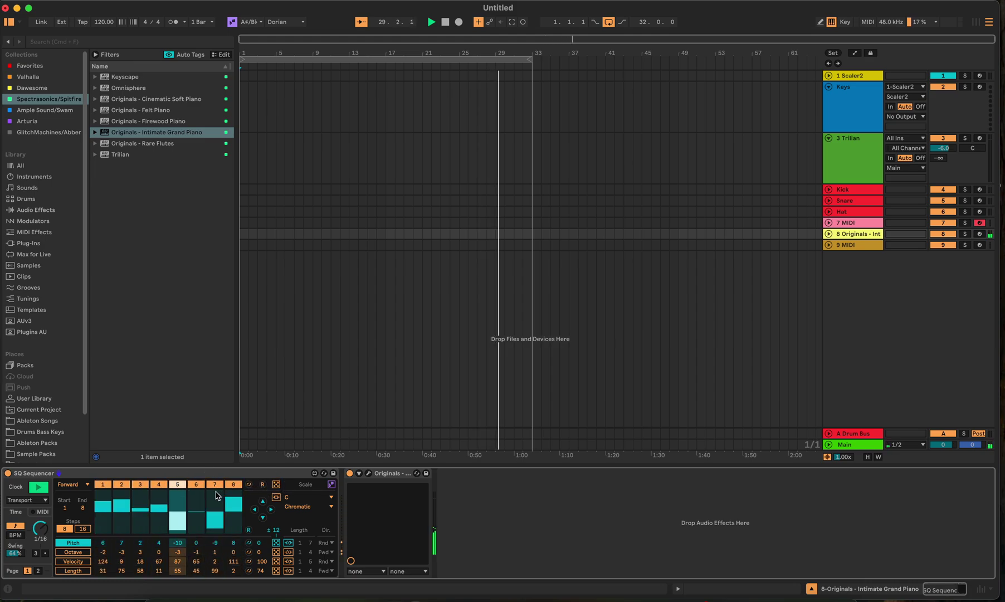
click(277, 542)
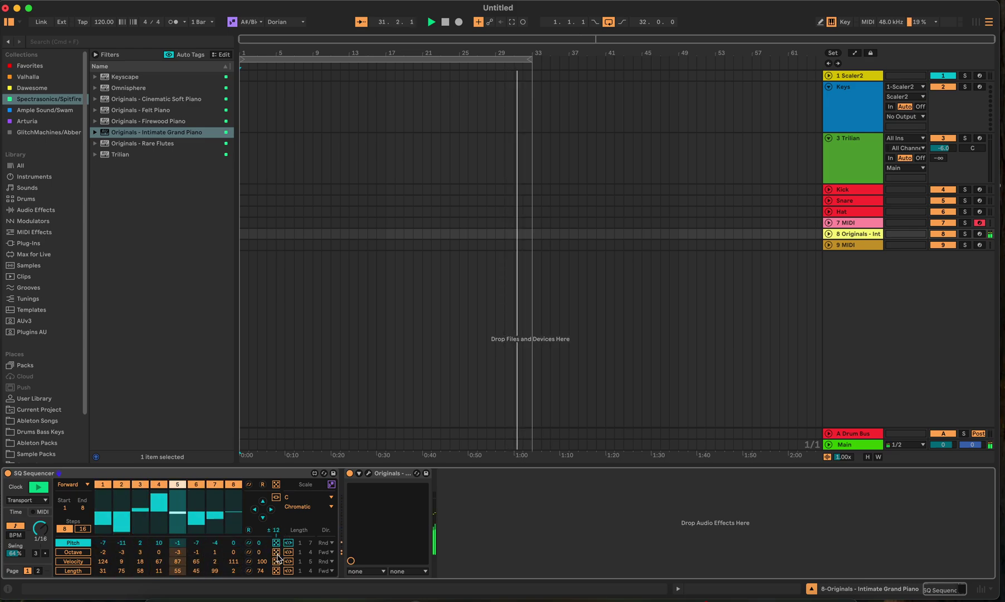
click(277, 553)
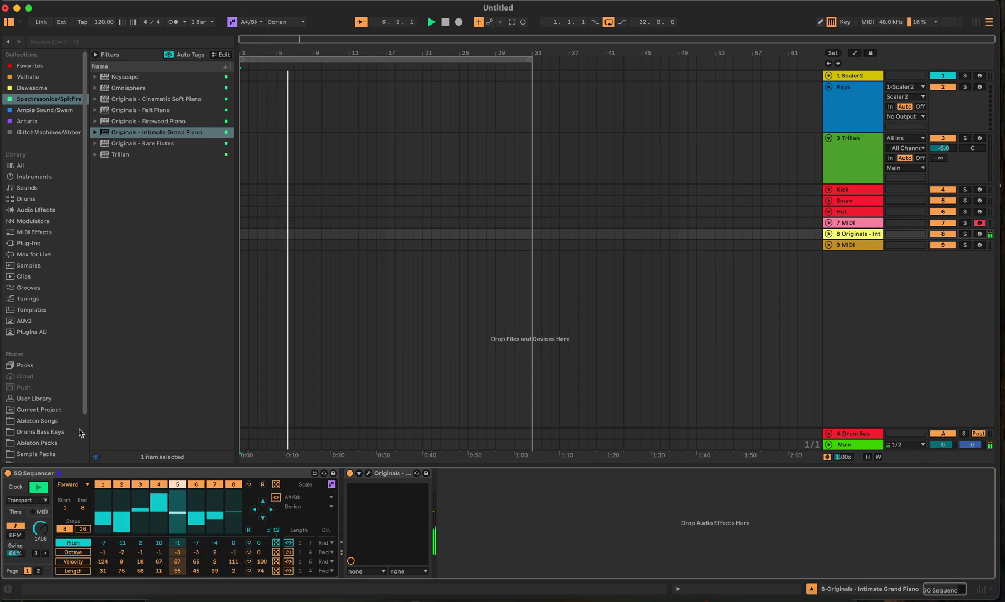
Stop playback and switch the SQ Sequencer's clock source to MIDI
click(445, 23)
click(42, 501)
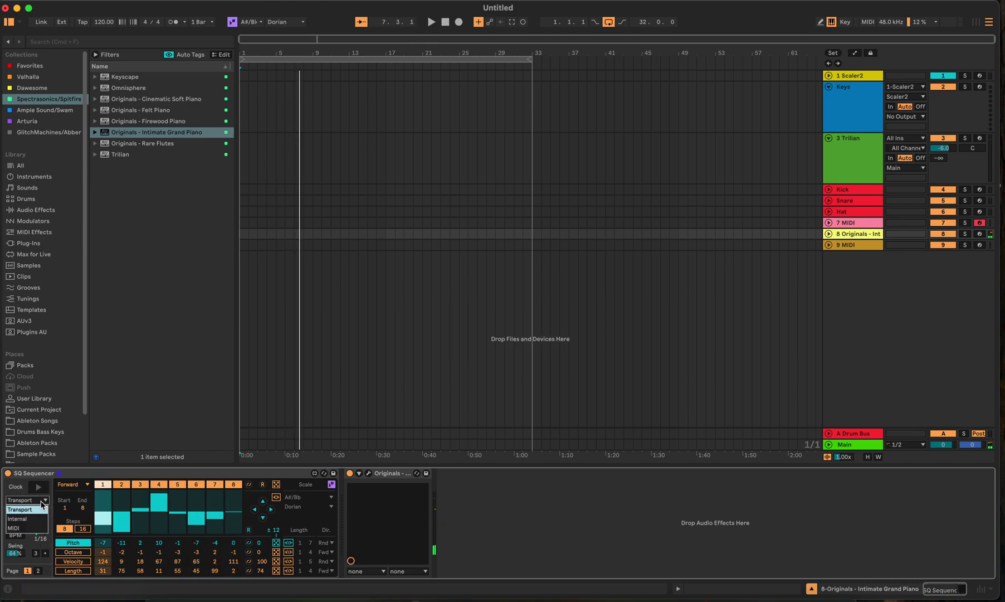
click(39, 528)
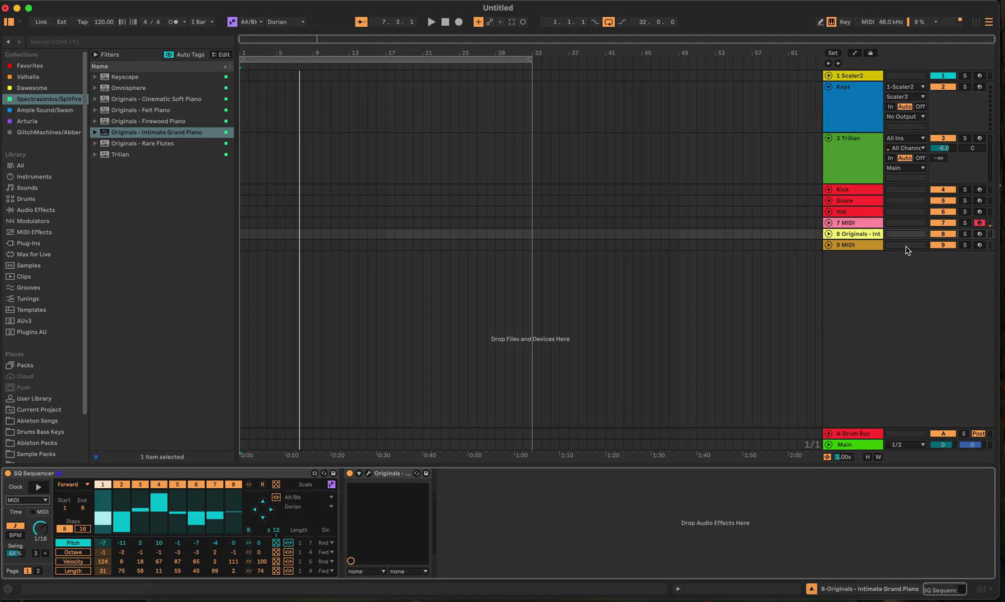
click(987, 242)
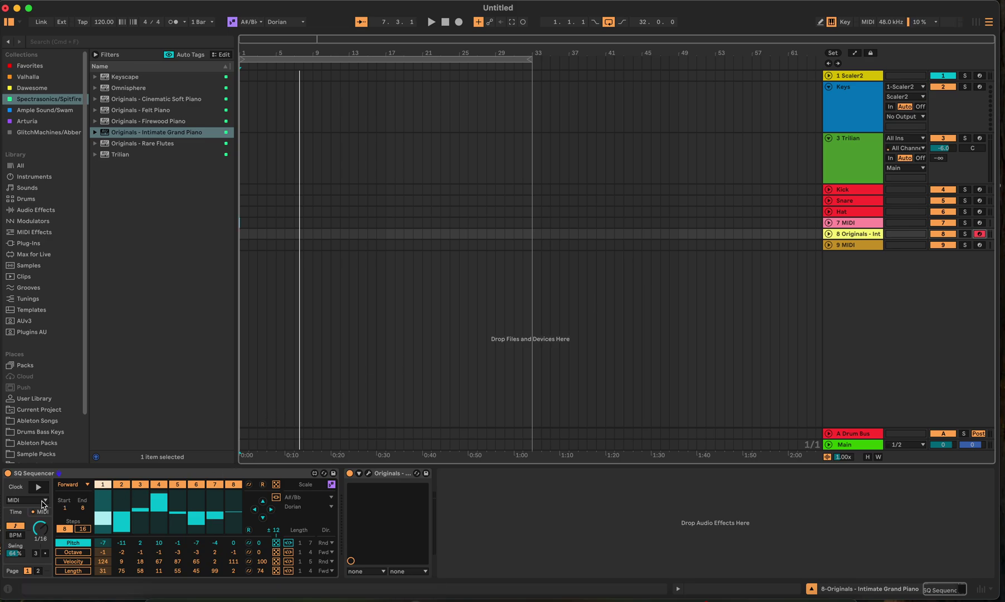
Set the sequencer clock back to Transport and replay from the song start
click(44, 501)
click(38, 510)
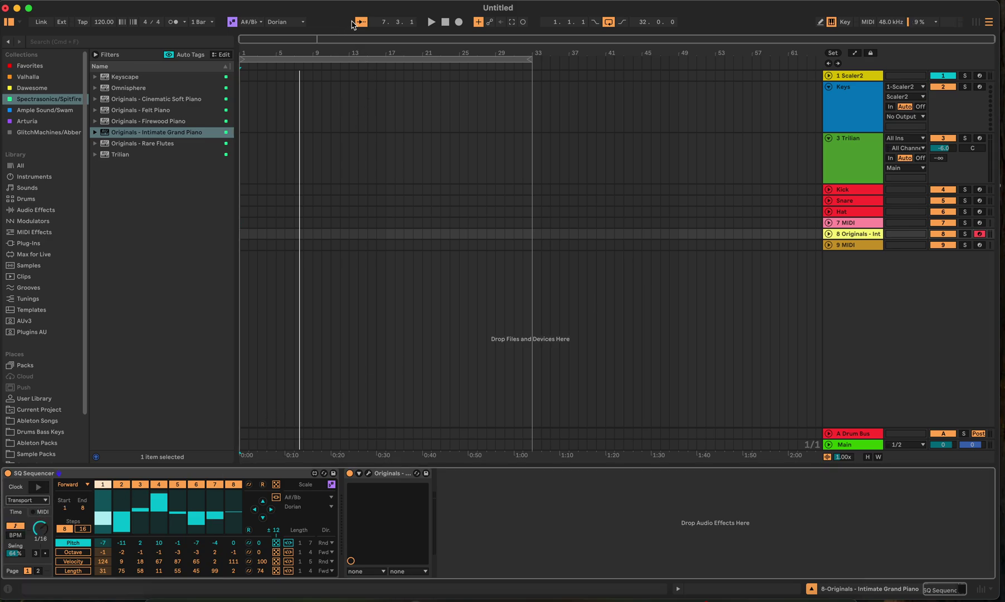
click(445, 24)
click(431, 22)
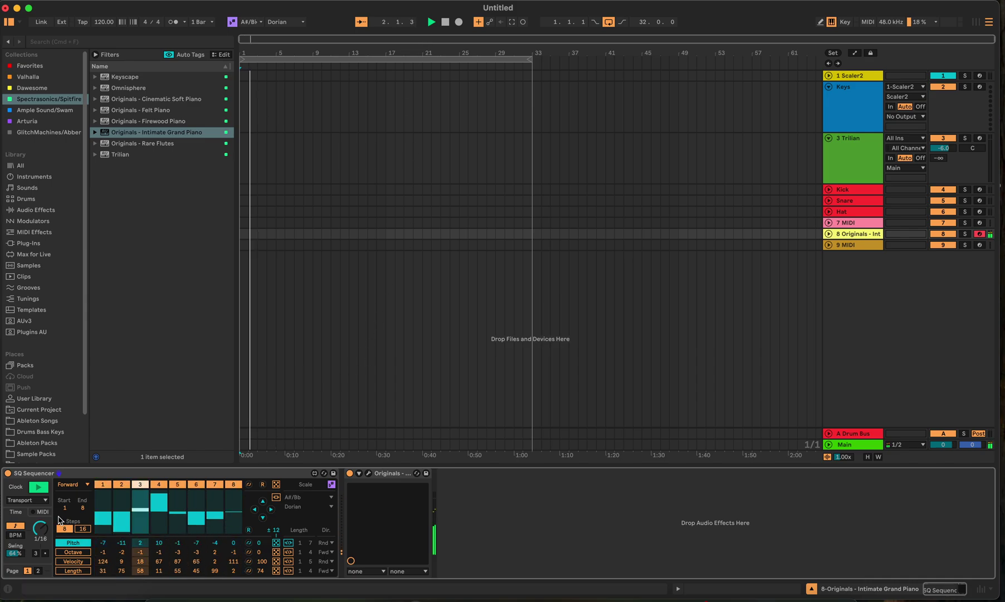
Reroll pitch, octave, velocity and length until pitches read 10, -9, -12, -5, 5, 1, 5, -10, then stop
click(276, 542)
click(275, 552)
click(276, 561)
click(276, 570)
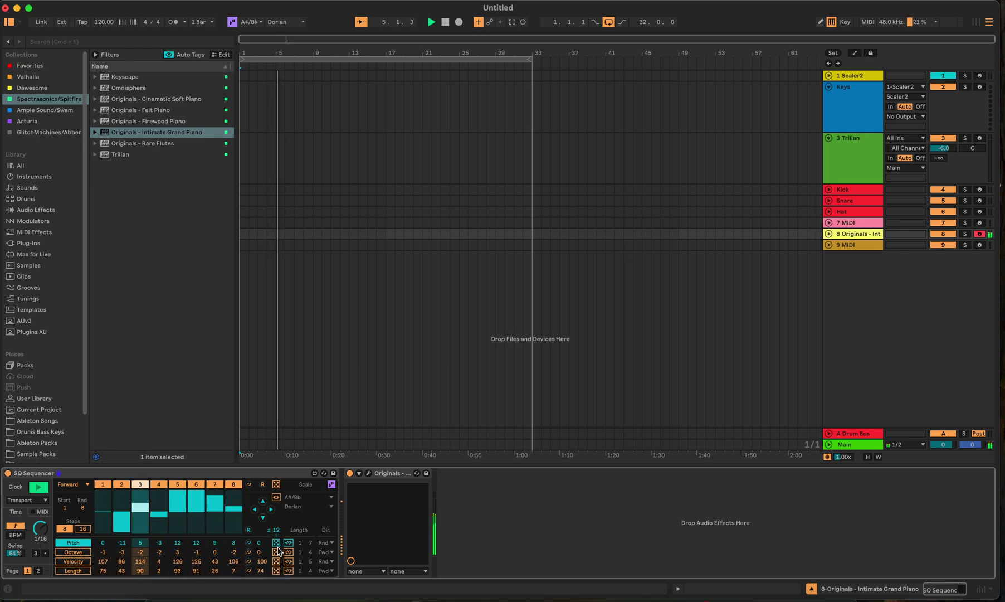
click(276, 552)
click(275, 542)
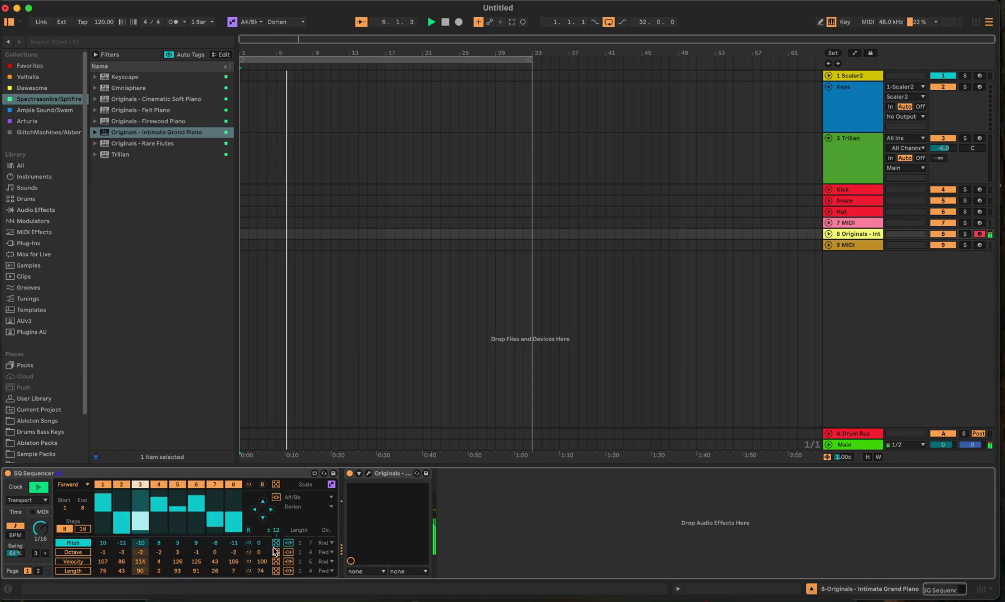
click(276, 542)
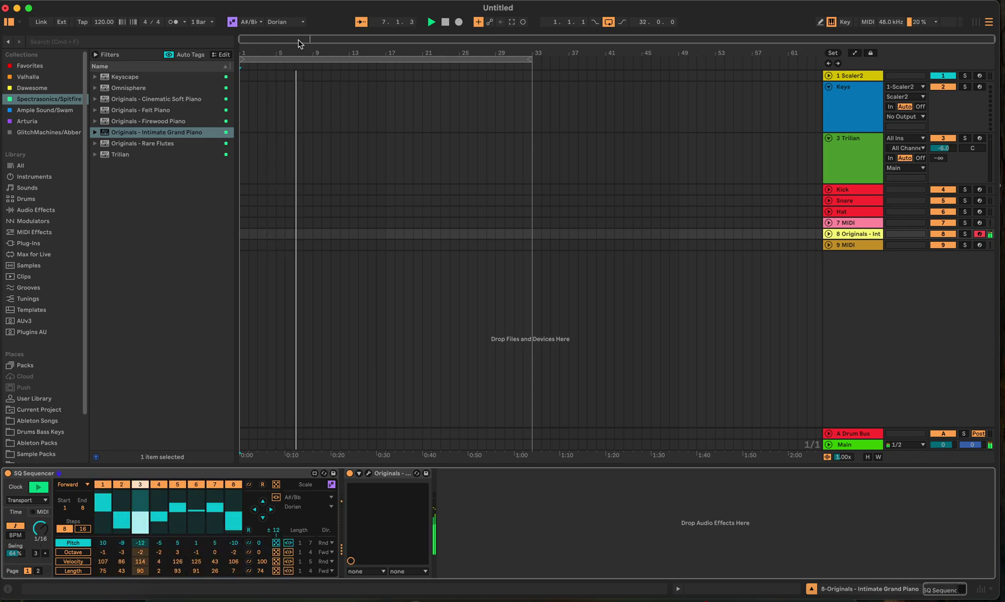
click(446, 22)
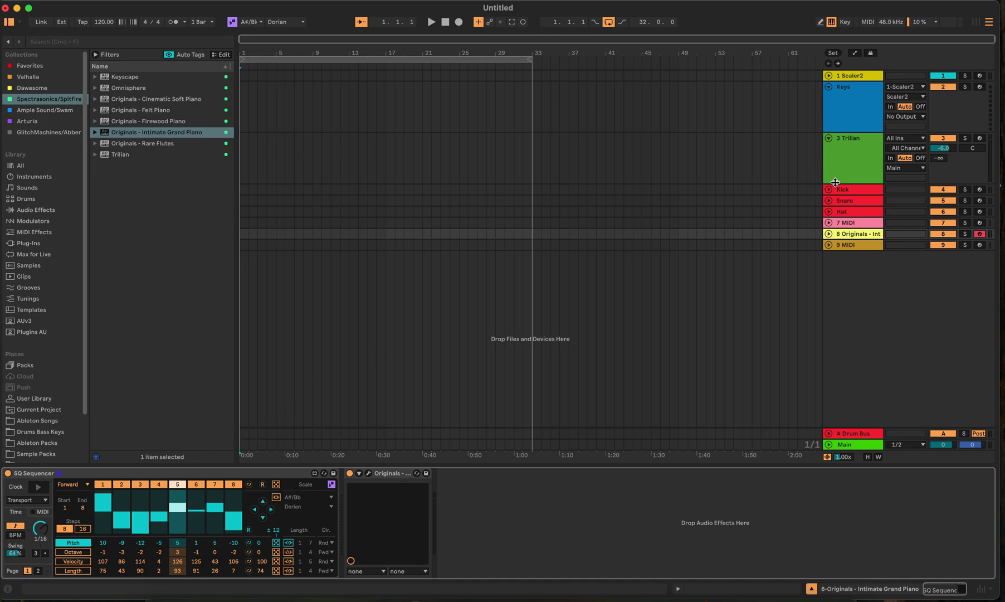
Select the Rhythmic Steps device on the 9 MIDI track
click(808, 245)
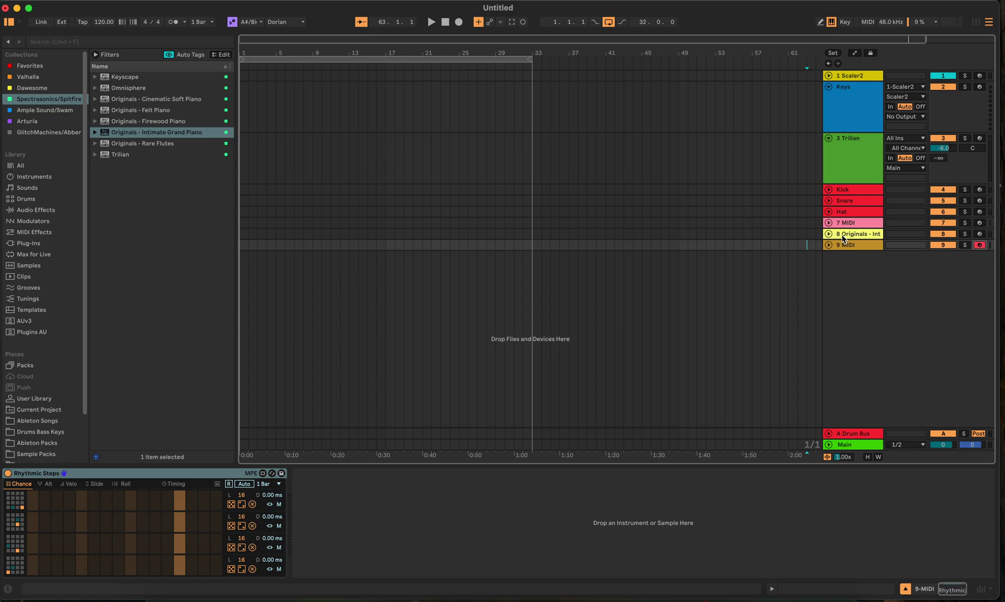
click(798, 234)
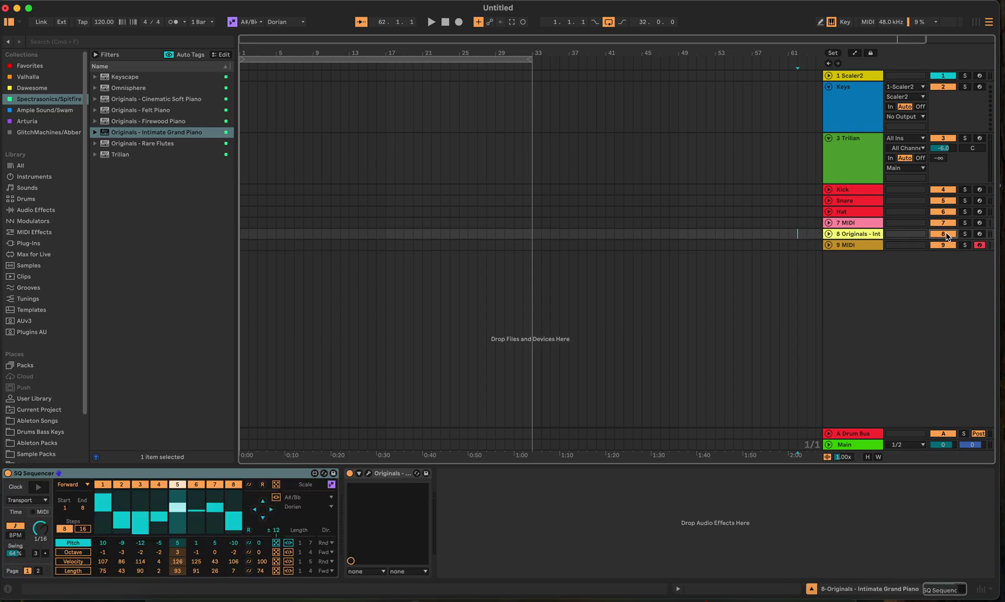
click(806, 247)
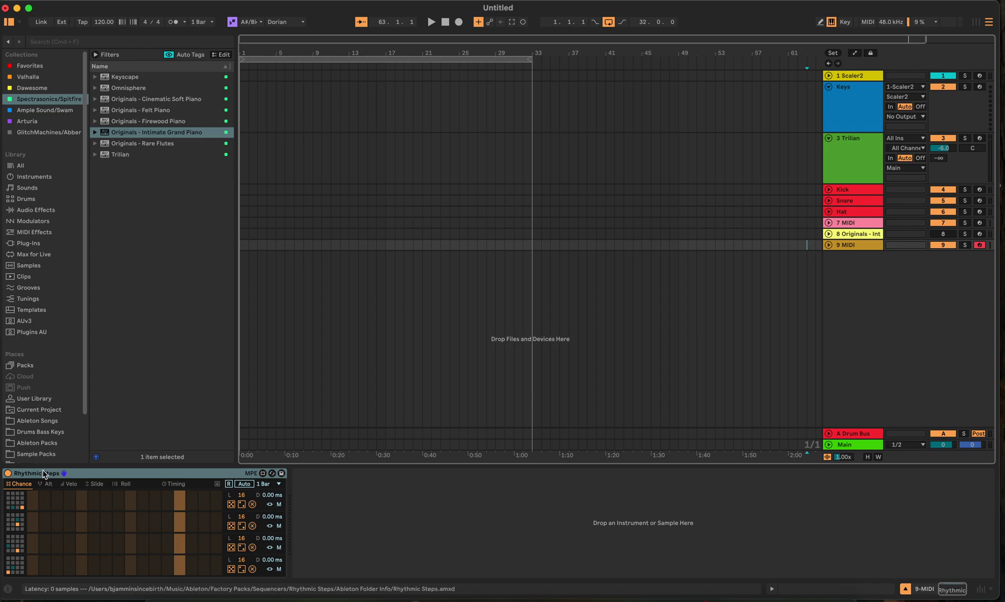
Browse the Velo, Slide, Alt and Timing lanes and change the Roll rate from 1/32 to 1/16
click(71, 485)
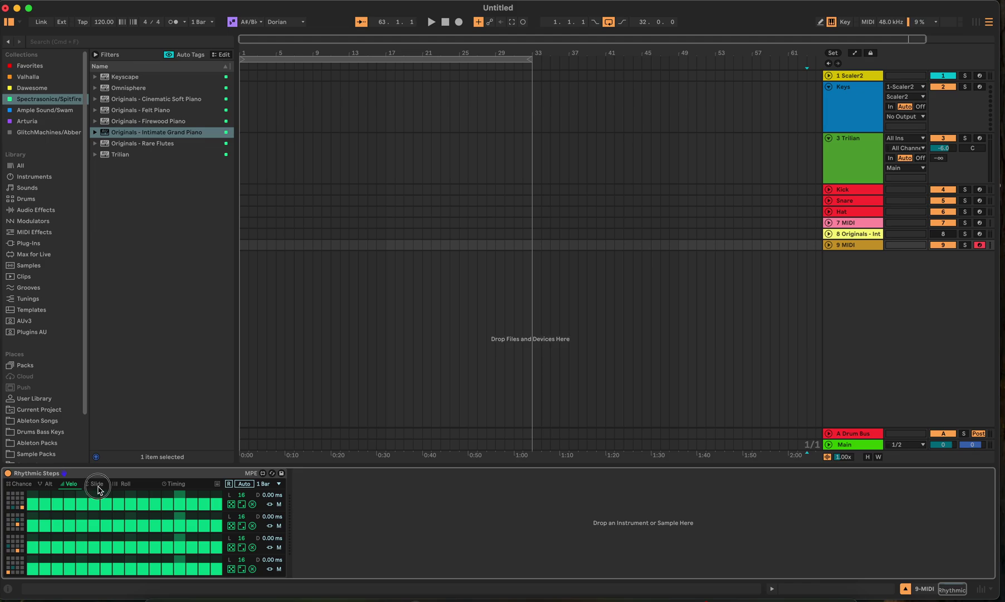
click(98, 485)
click(47, 485)
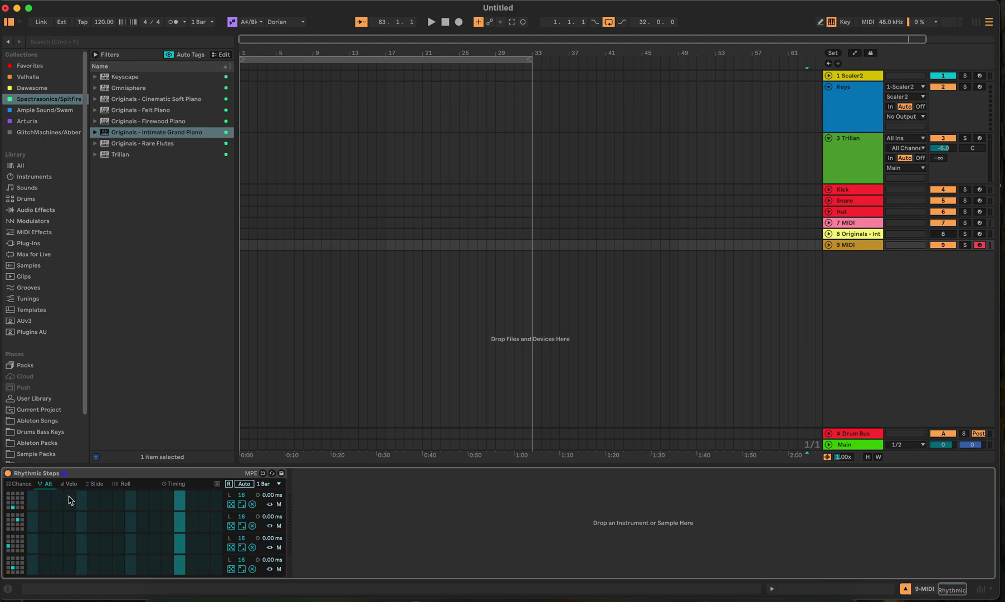
click(126, 484)
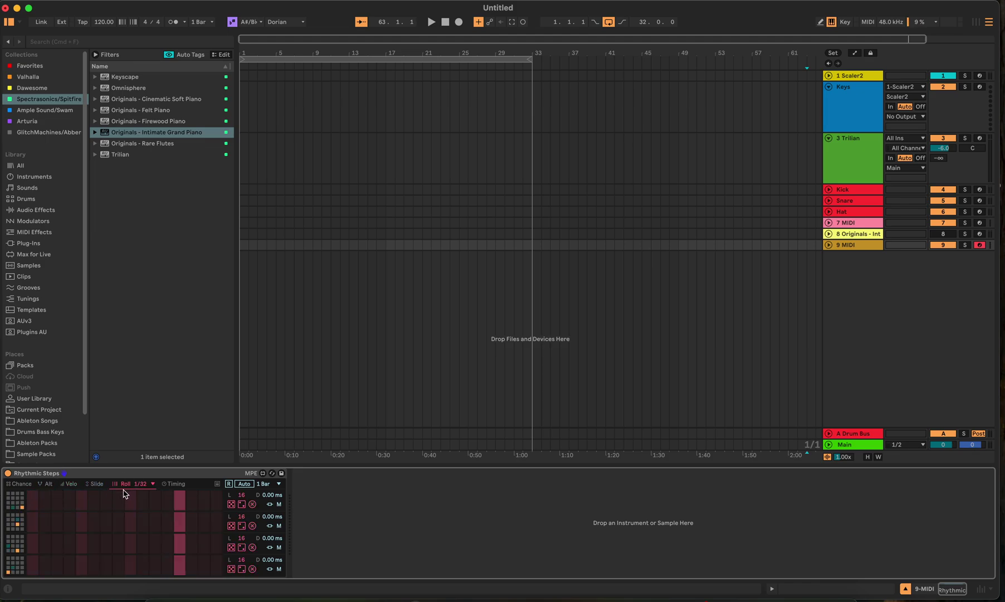
click(148, 487)
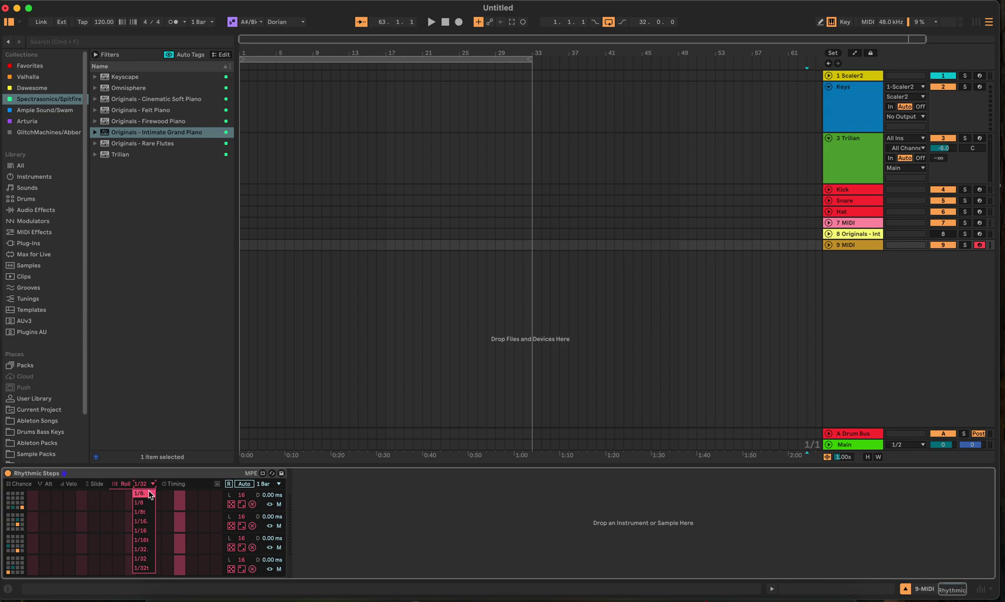
click(150, 530)
click(176, 484)
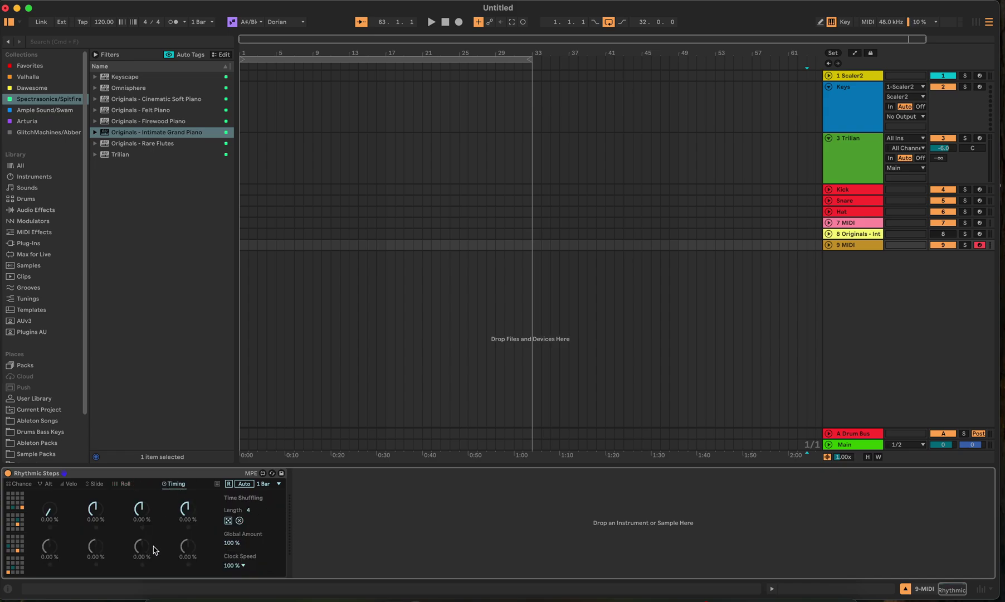
click(47, 484)
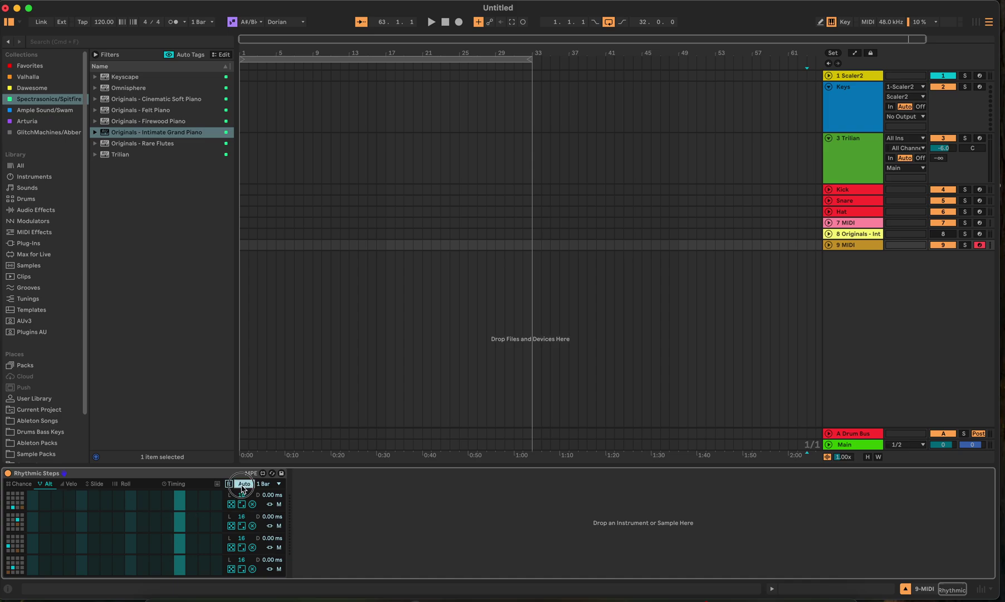
Randomize all four Alt rows and all four Chance rows of Rhythmic Steps
click(232, 504)
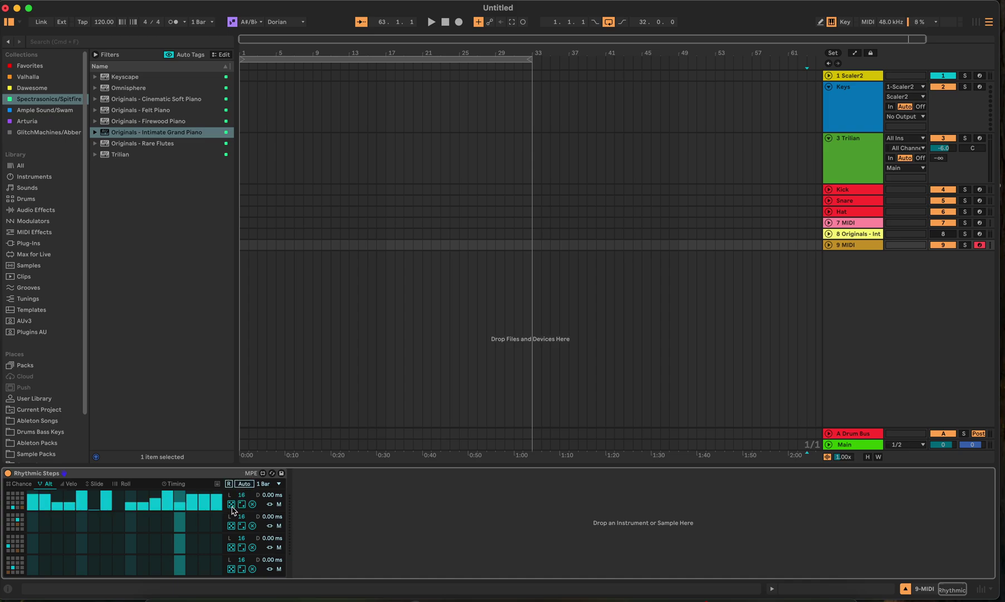
click(231, 525)
click(231, 547)
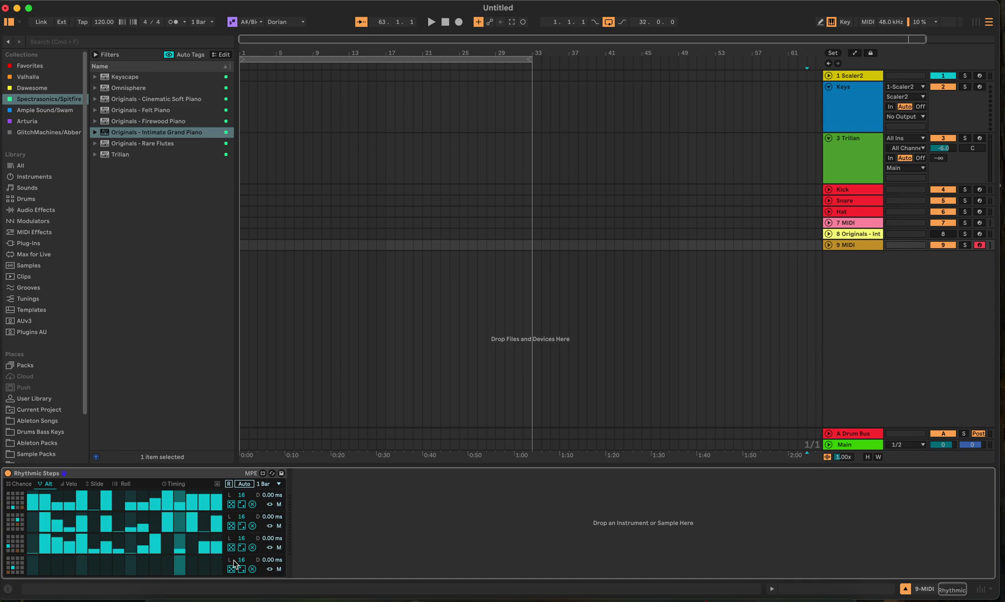
click(231, 569)
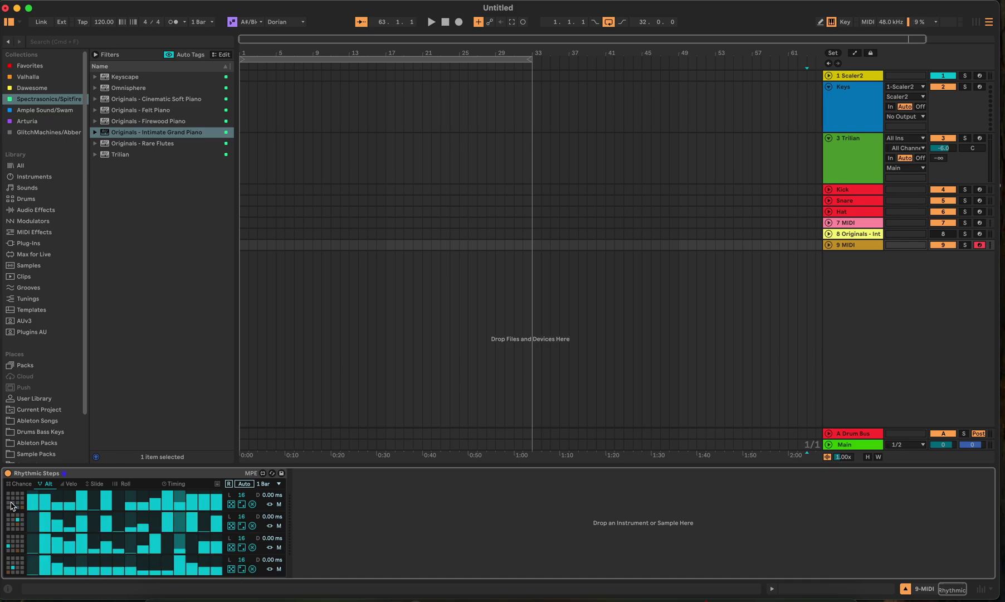
click(21, 484)
click(231, 505)
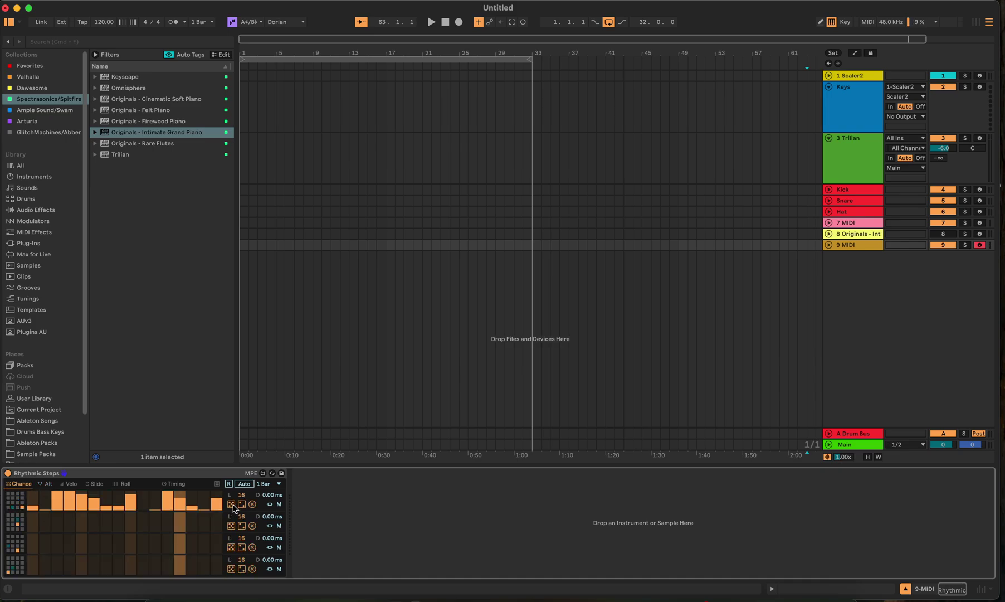
click(232, 526)
click(232, 547)
click(231, 569)
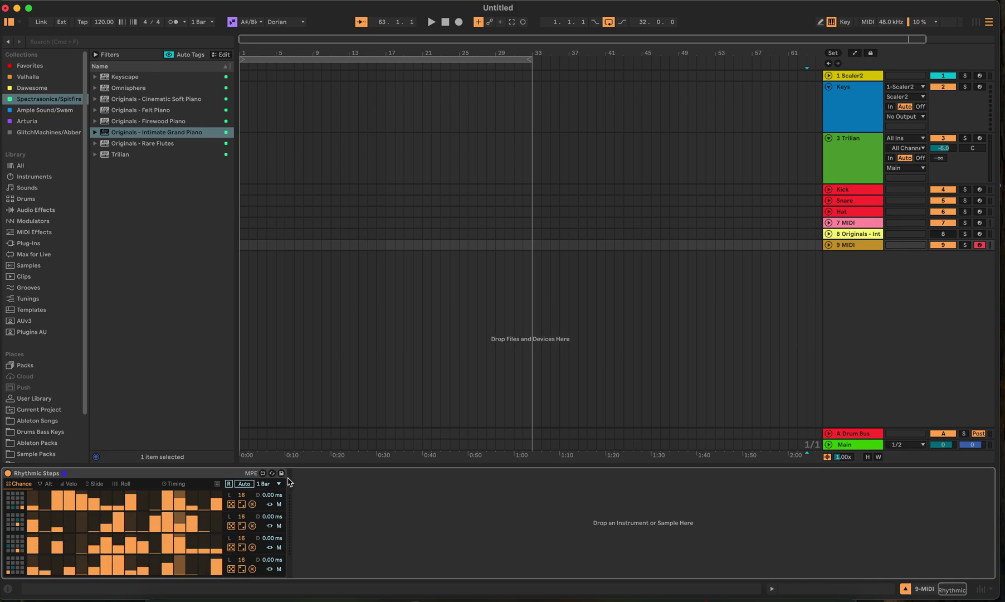
Start playback, randomize Slide rows 3 and 4, and paint roll steps into the upper rows
click(430, 22)
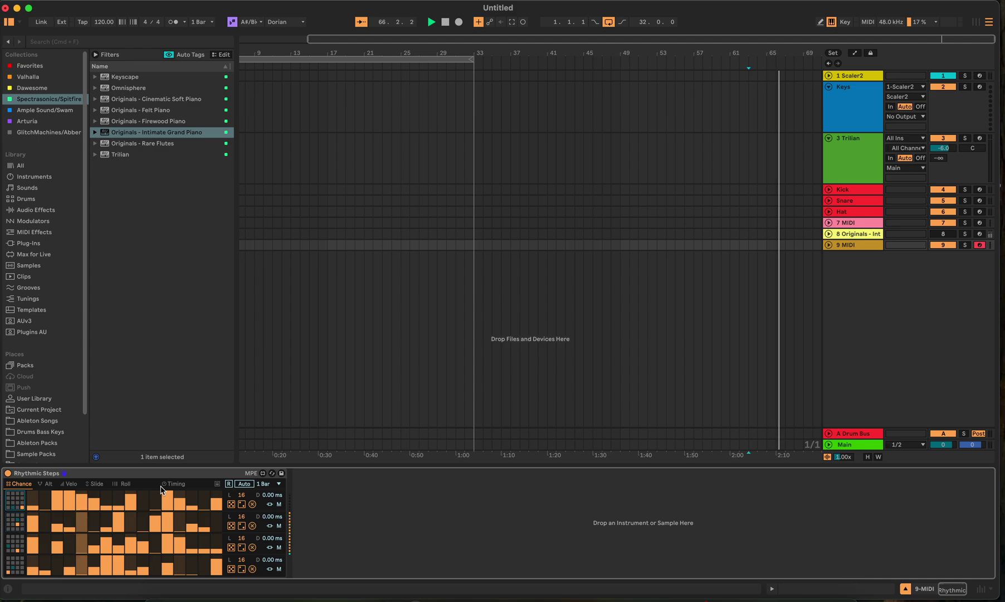
click(94, 483)
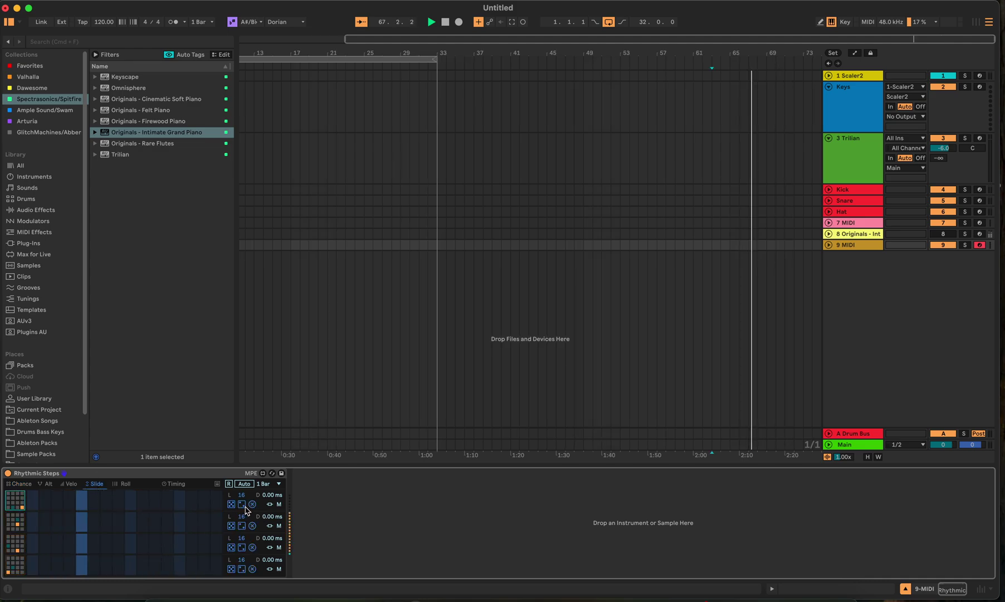
click(242, 547)
click(242, 569)
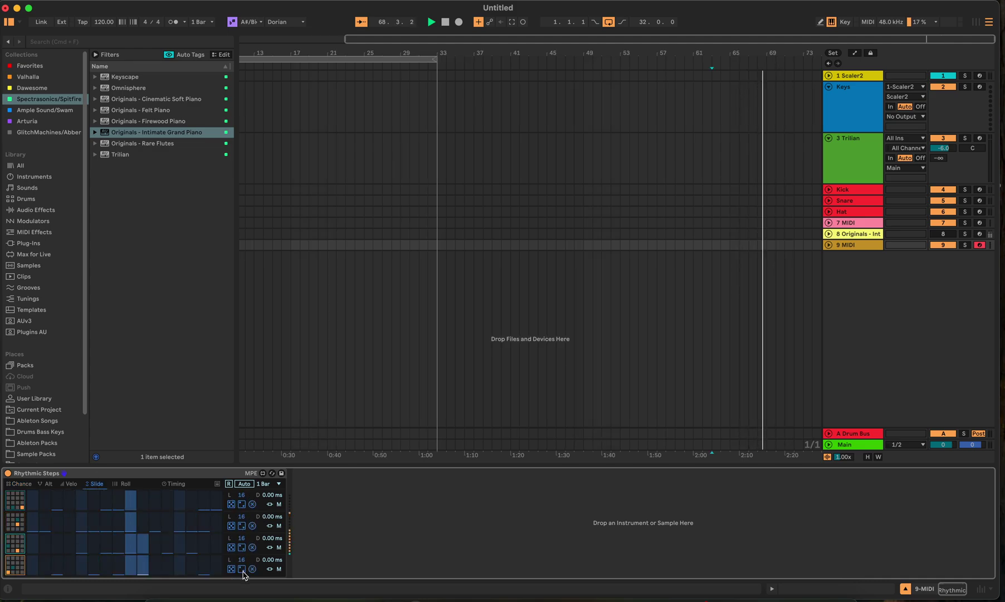
click(124, 483)
mouse_move(84, 507)
mouse_down()
mouse_move(116, 508)
mouse_move(60, 507)
mouse_move(108, 508)
mouse_move(99, 521)
mouse_move(134, 526)
mouse_up()
Paint low roll steps into the fourth Roll row
mouse_move(139, 564)
mouse_down()
mouse_move(101, 561)
mouse_move(56, 577)
mouse_move(164, 570)
mouse_up()
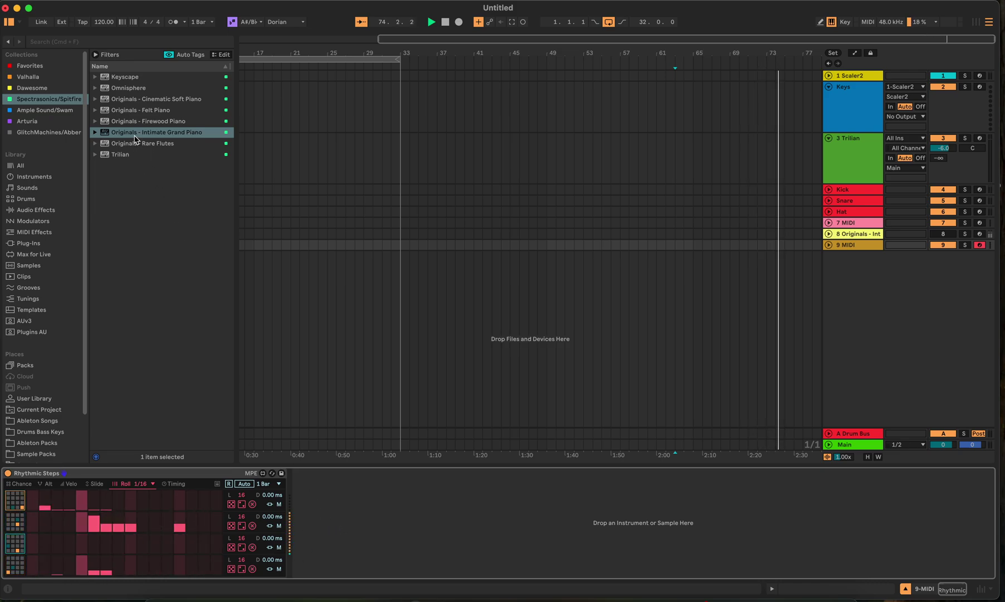
Load Originals - Intimate Grand Piano onto track 9 after Rhythmic Steps
drag(134, 134, 326, 531)
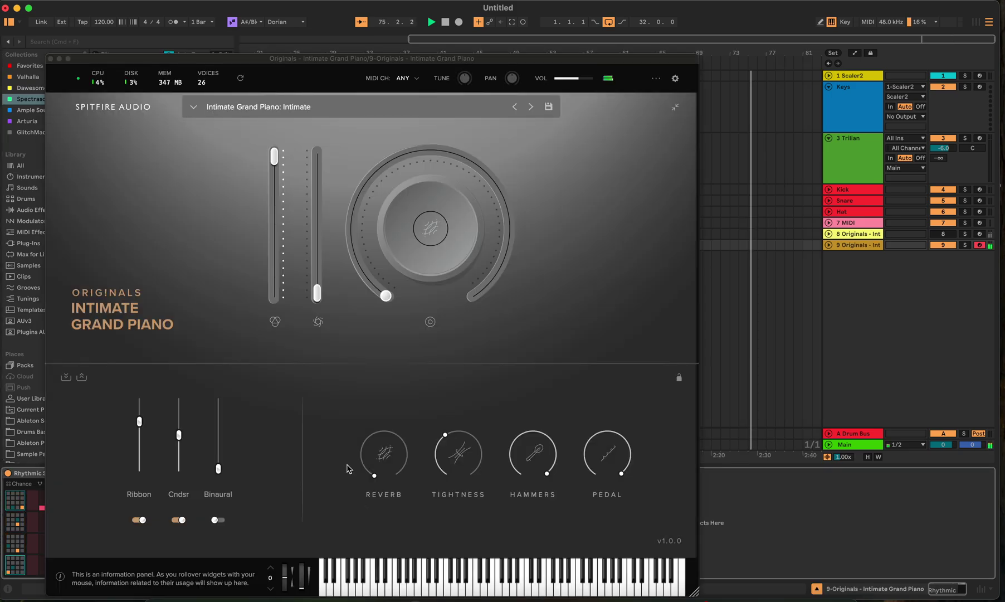
Close the piano plugin window and randomize the roll pattern of all four lanes
click(50, 58)
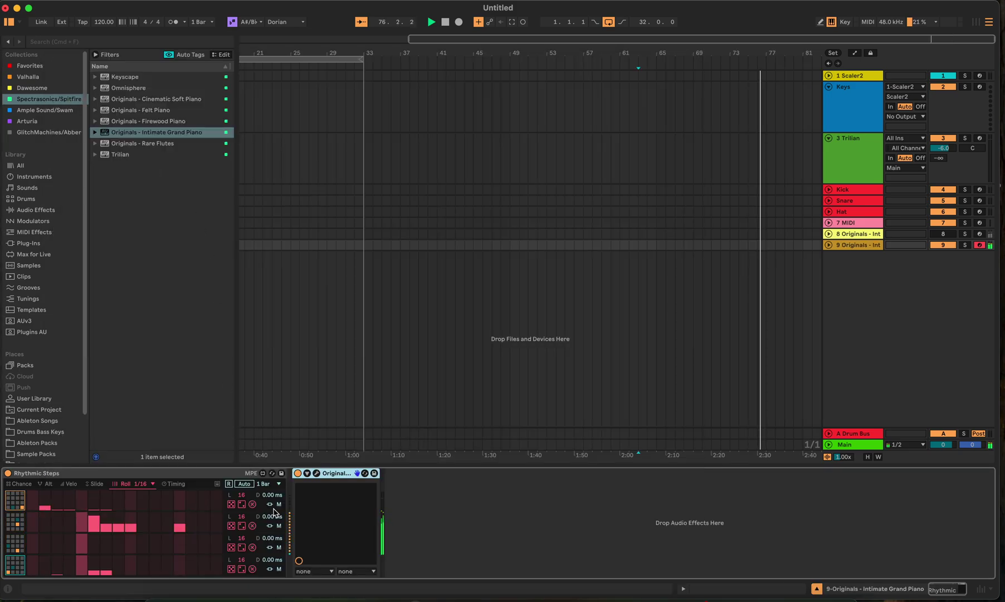
click(230, 504)
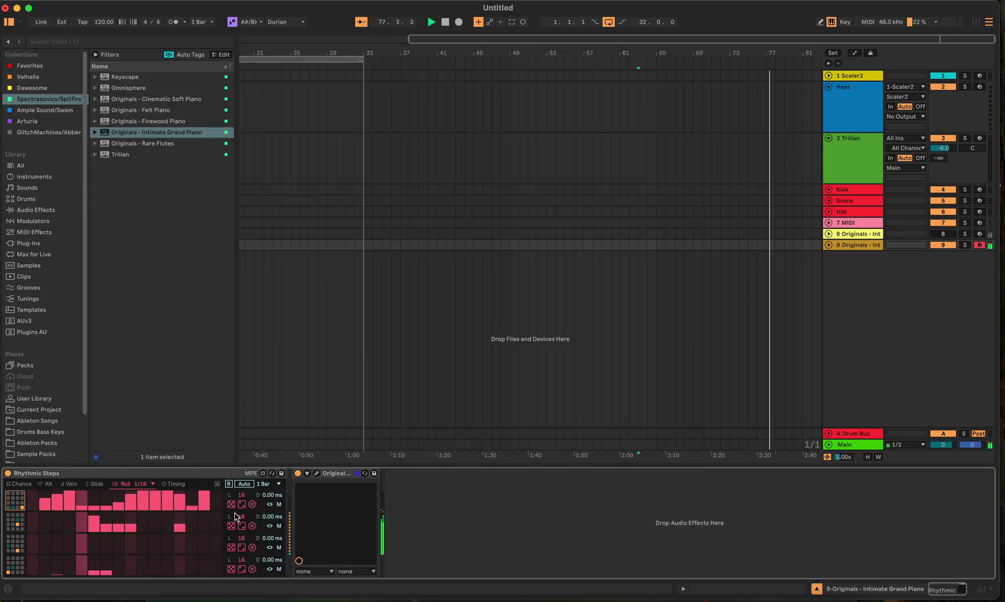
click(230, 525)
click(230, 547)
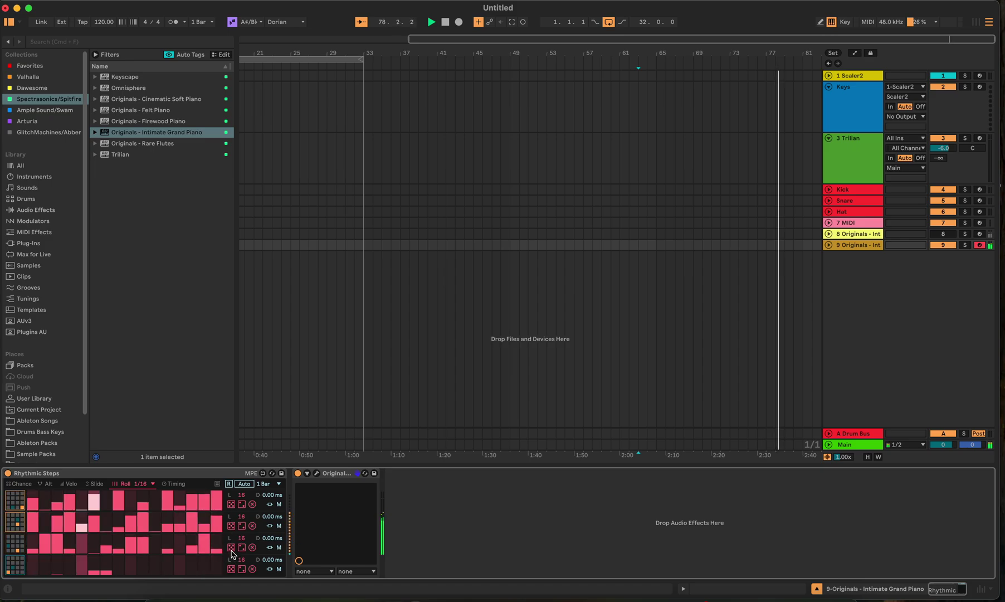
click(230, 569)
Randomize the velocities of all four Rhythmic Steps lanes
click(94, 483)
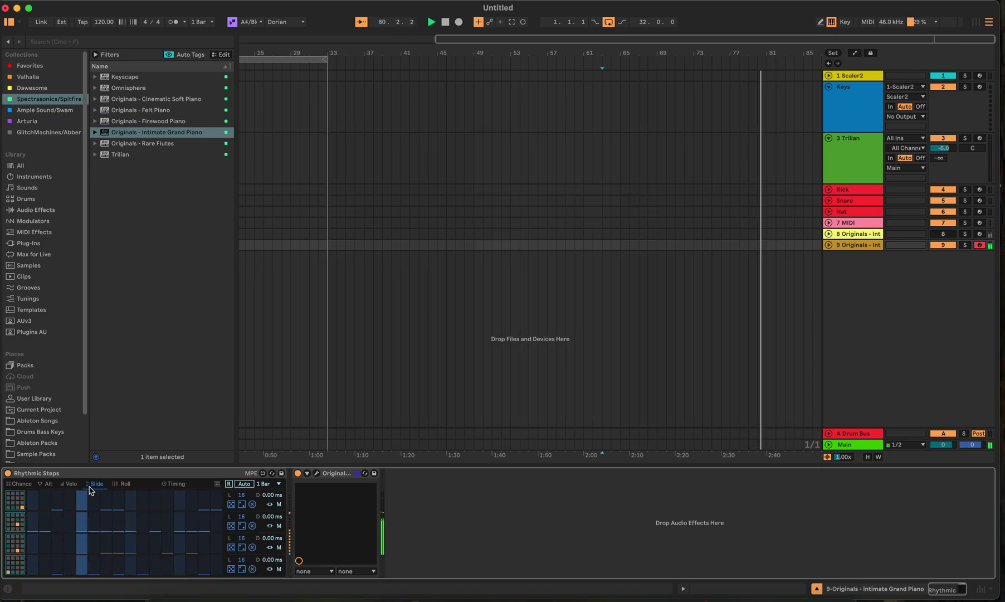
click(68, 483)
click(231, 504)
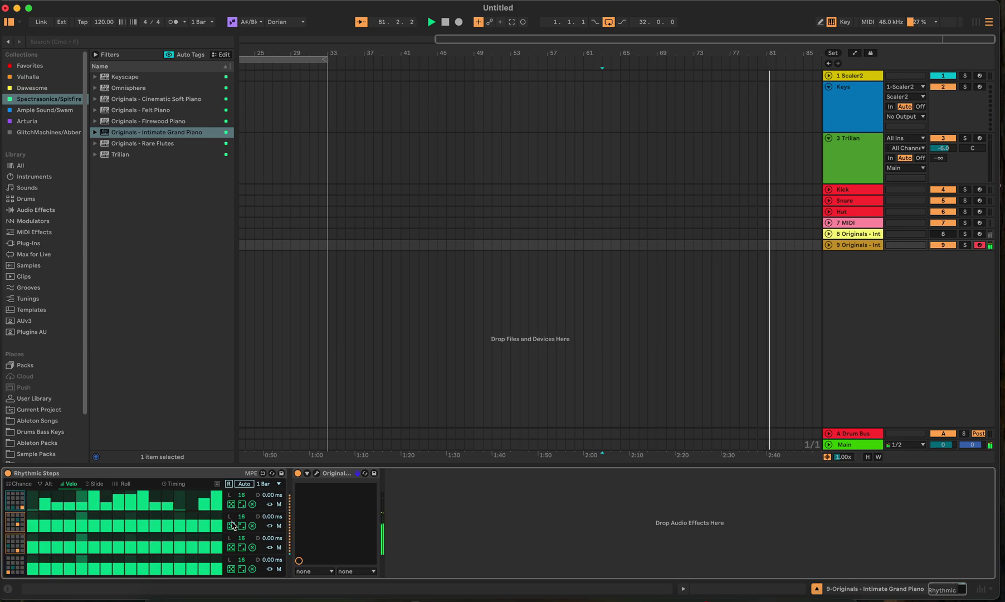
click(231, 525)
click(231, 547)
click(231, 569)
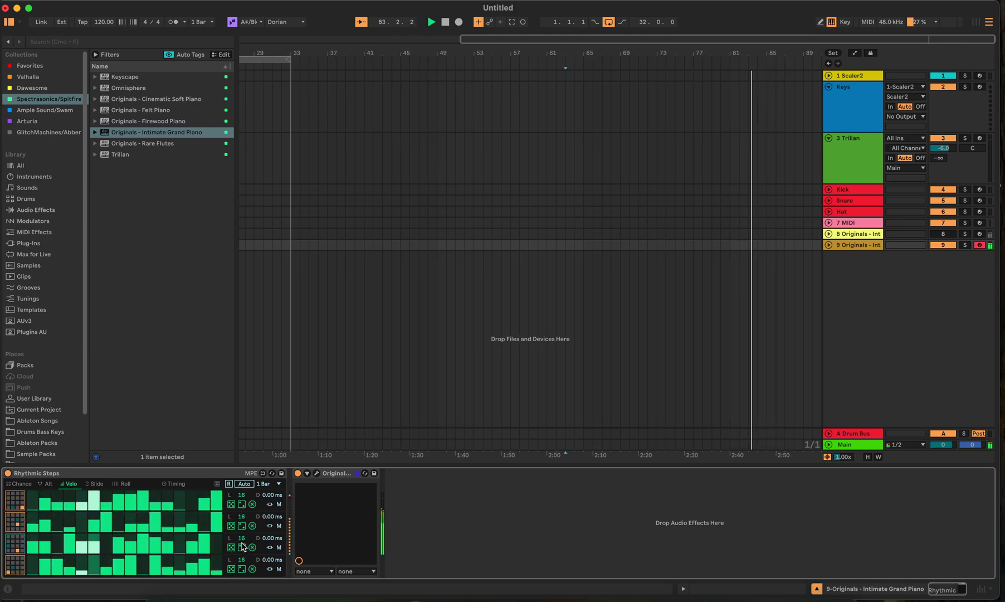
click(242, 569)
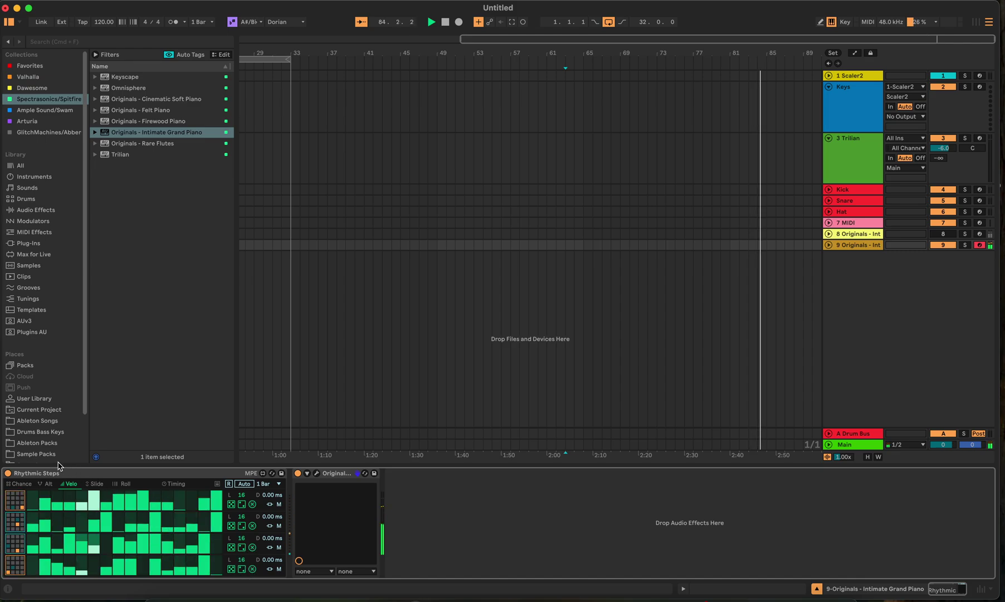
Reset all four lanes' Alt values to low amounts after re-rolling them
click(46, 483)
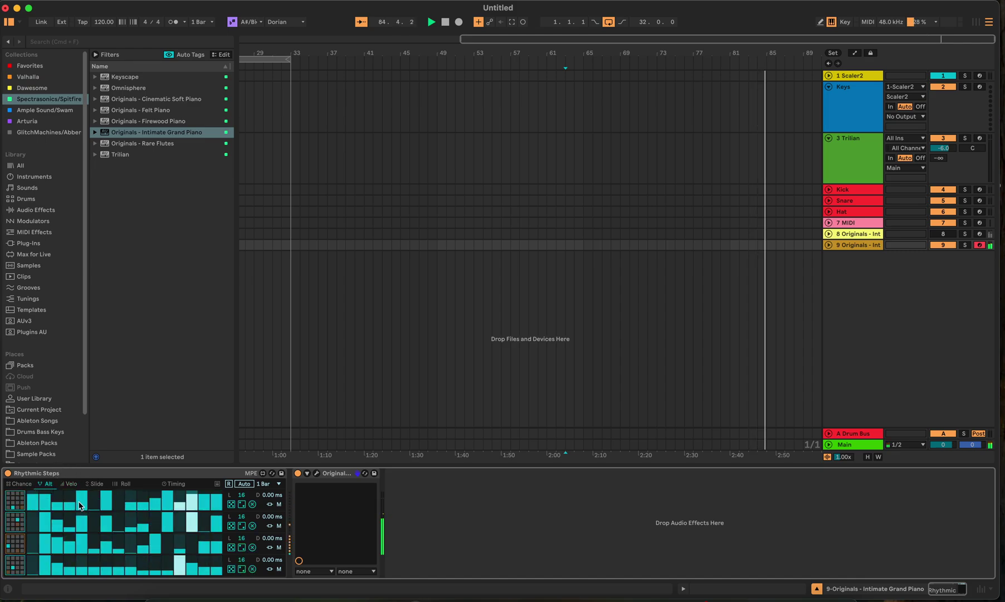
click(232, 504)
click(241, 504)
click(241, 525)
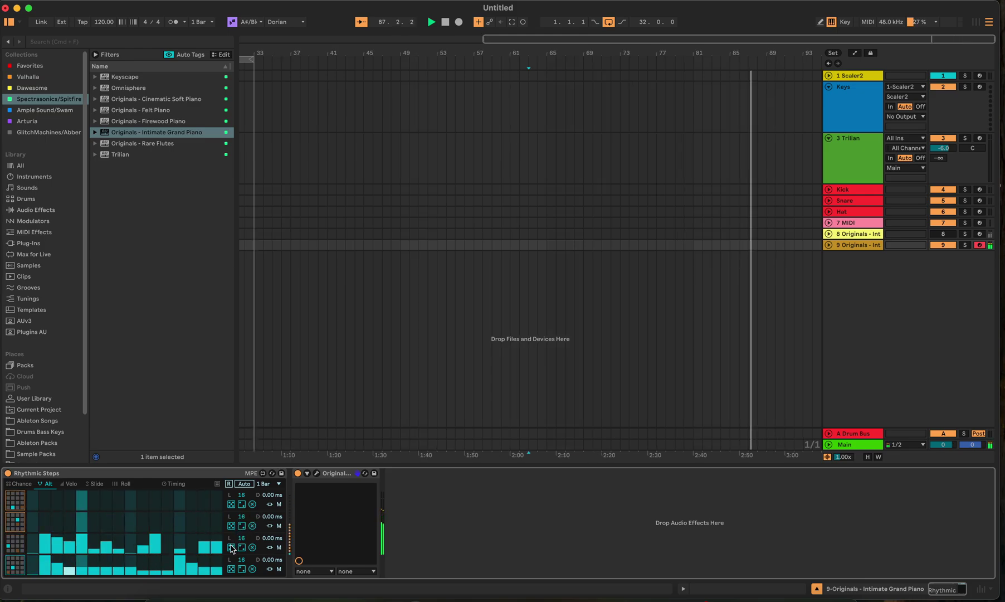
click(241, 548)
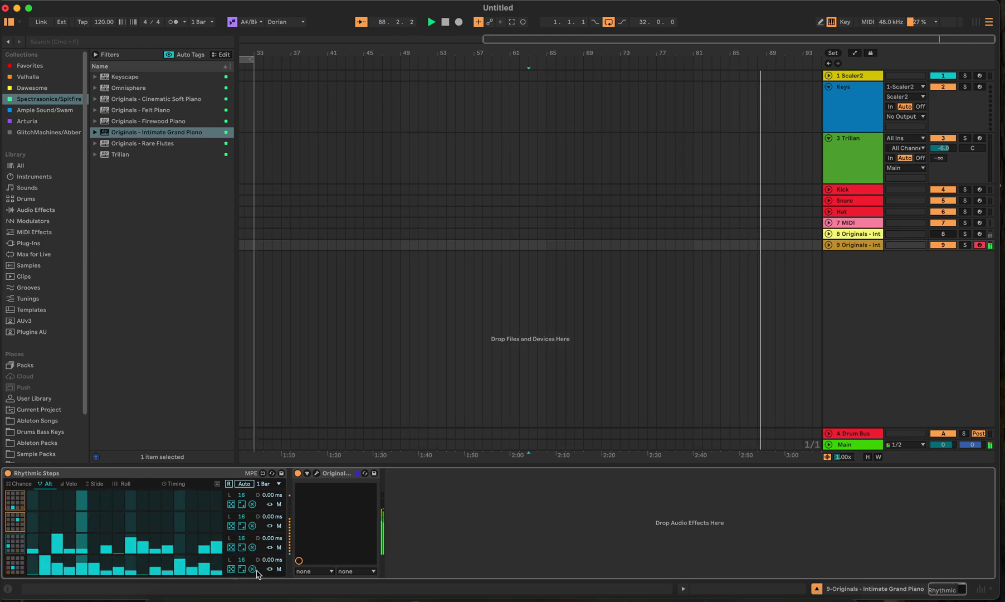
click(242, 569)
click(252, 569)
click(252, 547)
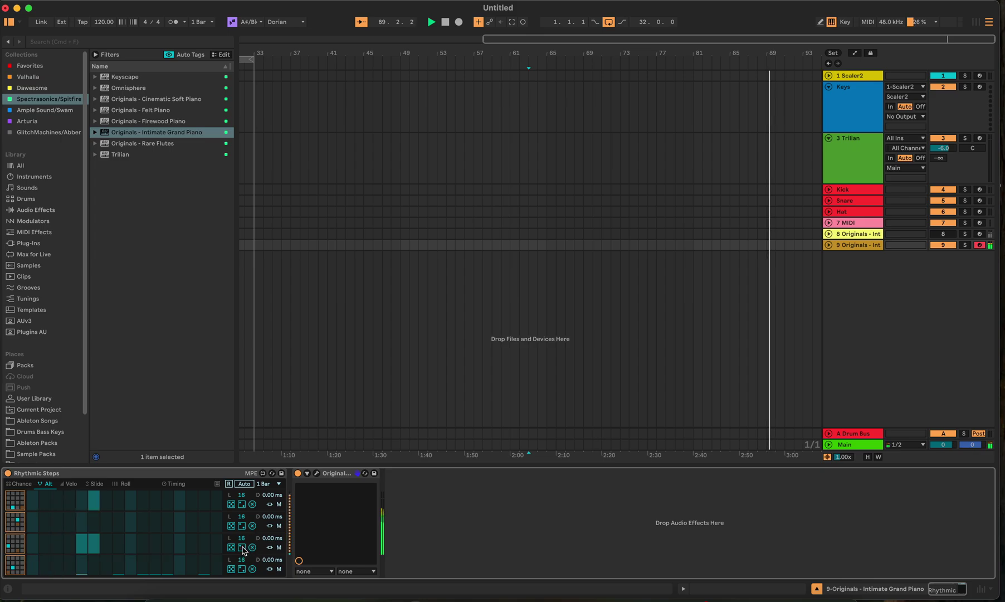
click(253, 525)
click(253, 504)
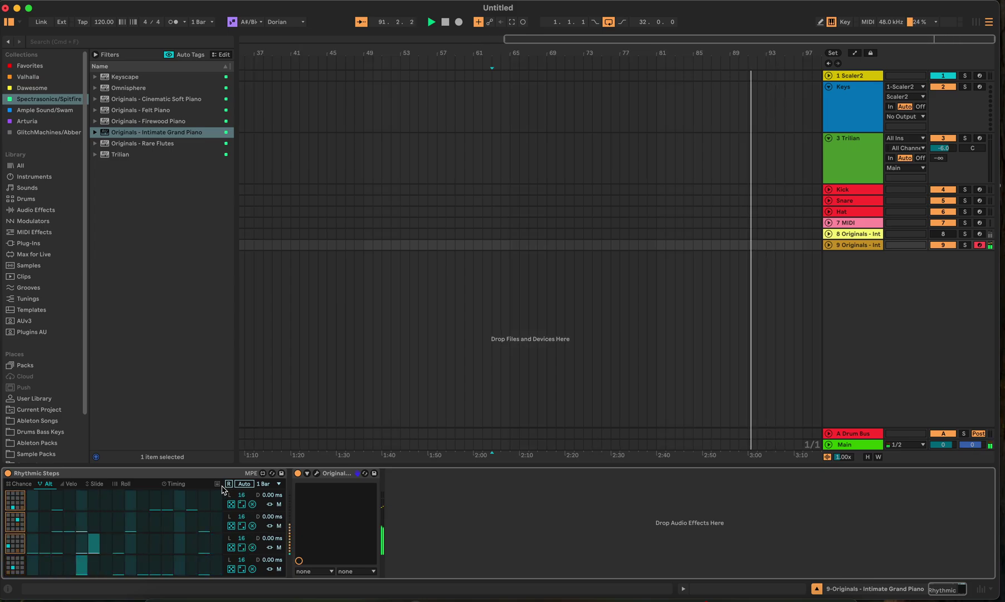
Clear every lane's rolls, add a few small rolls to lanes 1 and 3, and show Time Shuffling
click(126, 483)
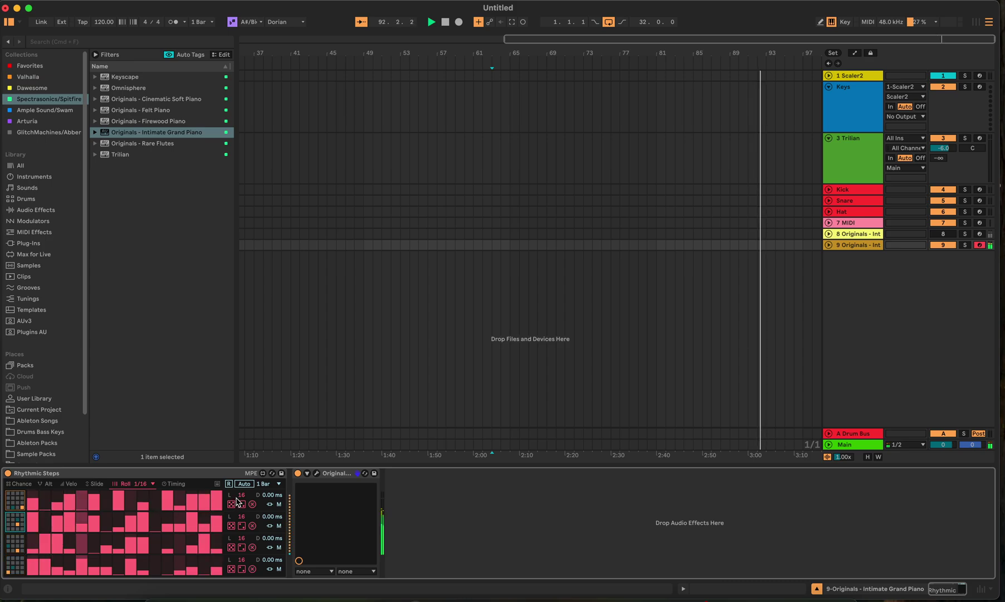
click(252, 504)
click(252, 526)
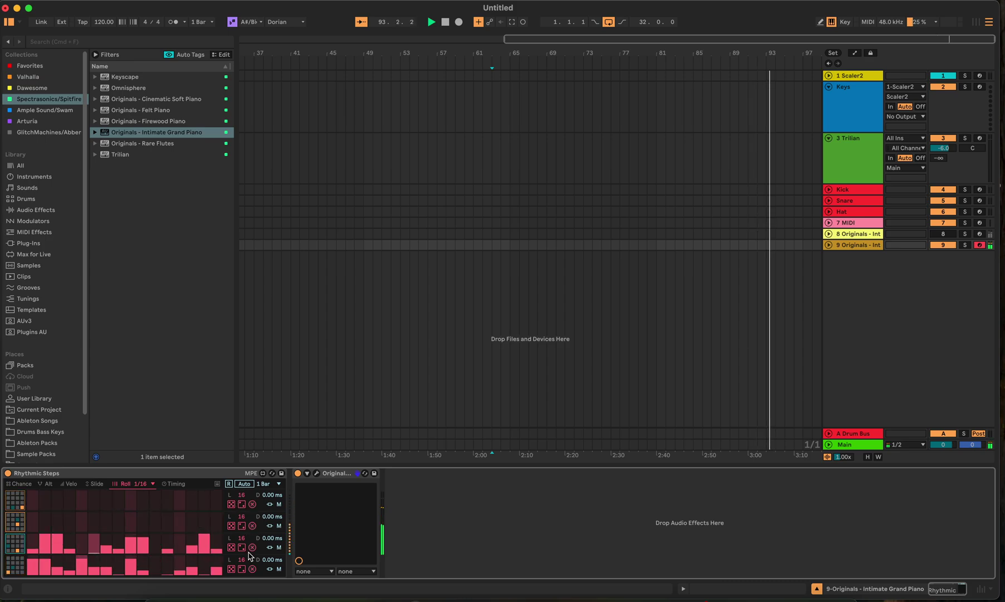
click(252, 547)
click(253, 569)
click(192, 551)
click(191, 508)
click(172, 484)
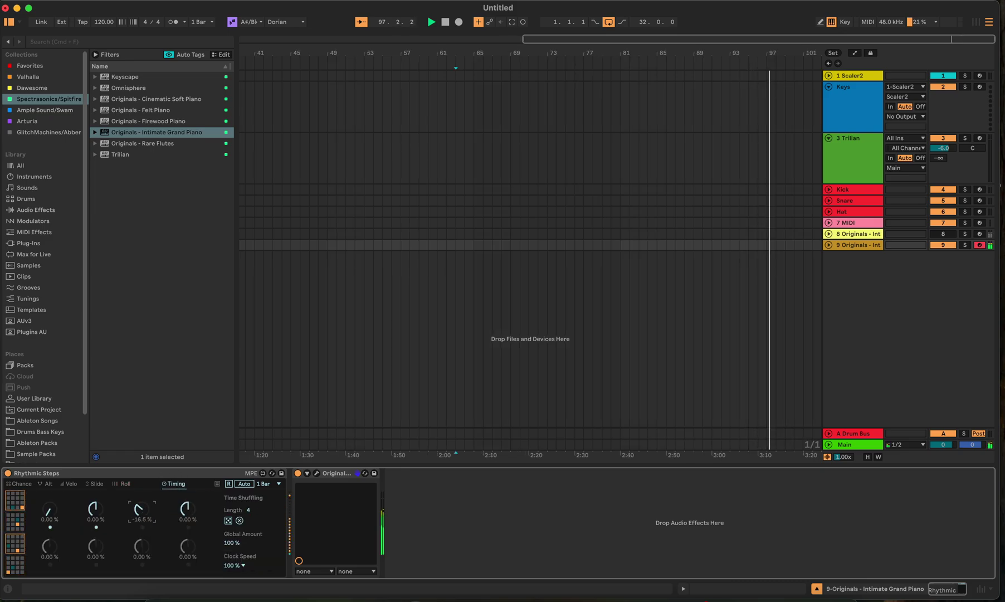
Re-roll the eight time-shuffling amounts to span -47.5% to 47.7% and stop playback
click(228, 521)
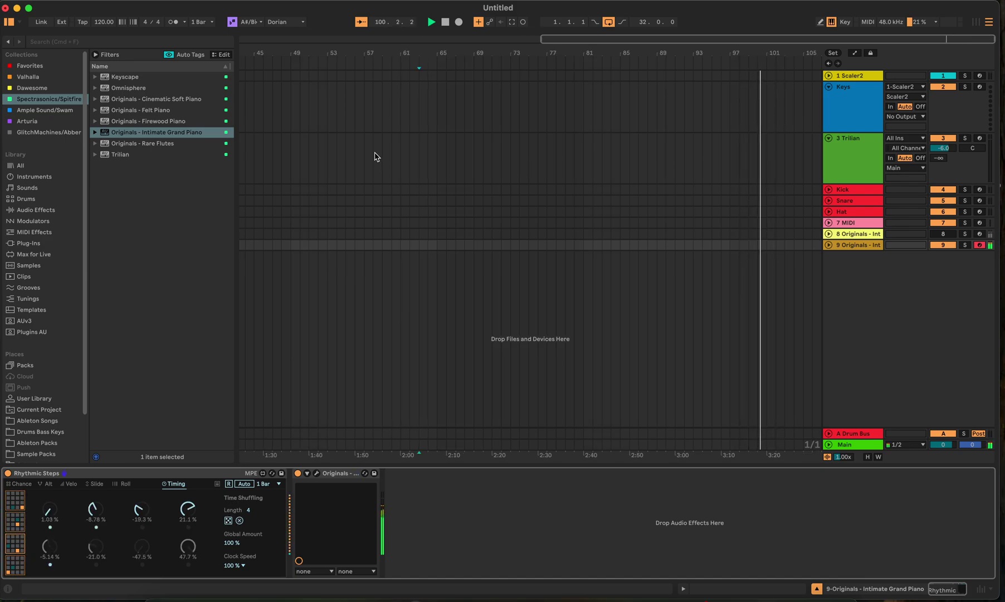
click(445, 23)
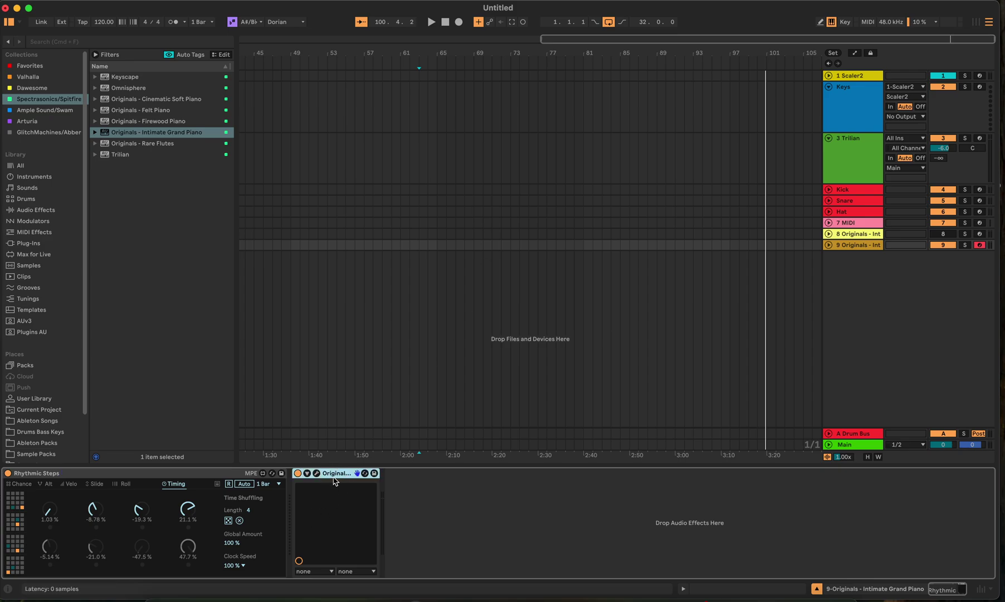
Delete the Intimate Grand Piano from track 9 and list the library's Drums presets
key(Delete)
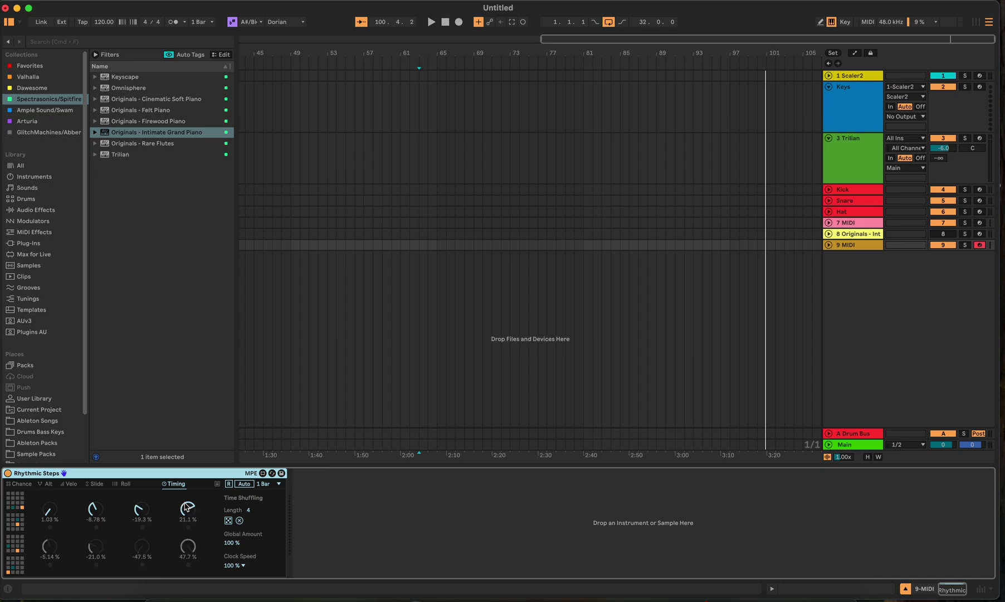
click(17, 506)
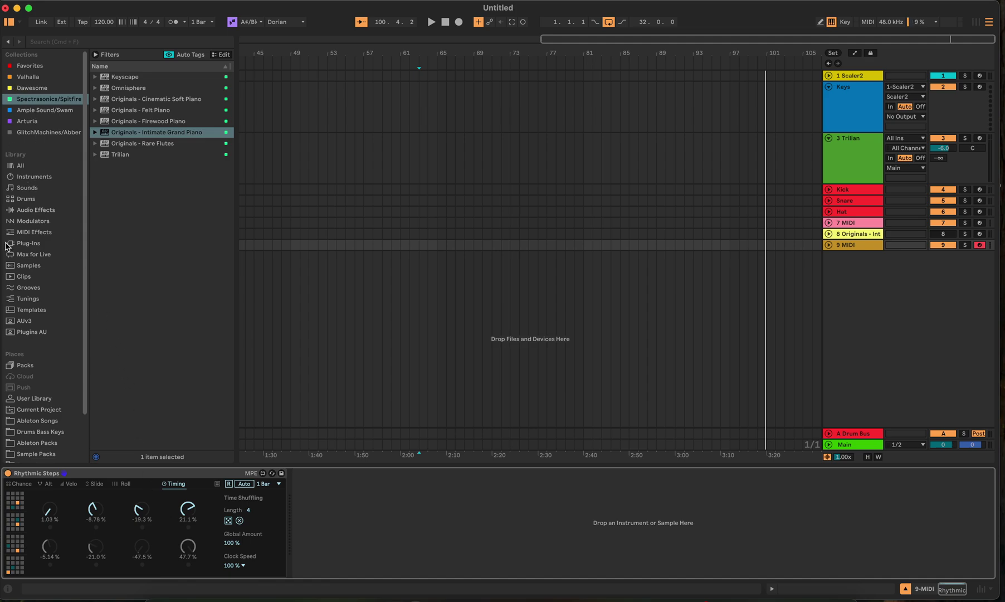
click(26, 199)
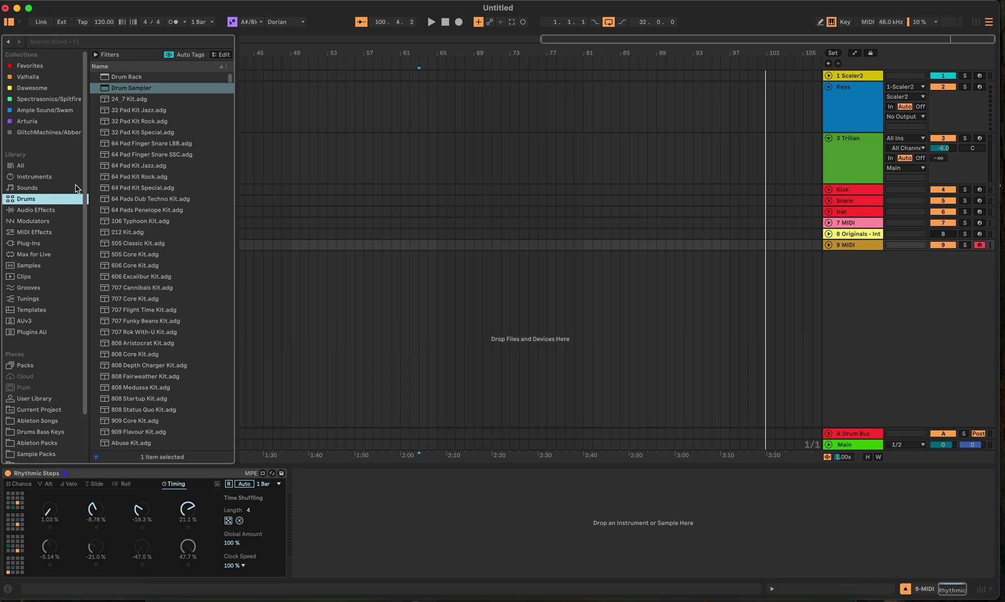
Drag 64 Pad Kit Jazz.adg from the Drums list onto track 9 after Rhythmic Steps
scroll(145, 341, down, 3)
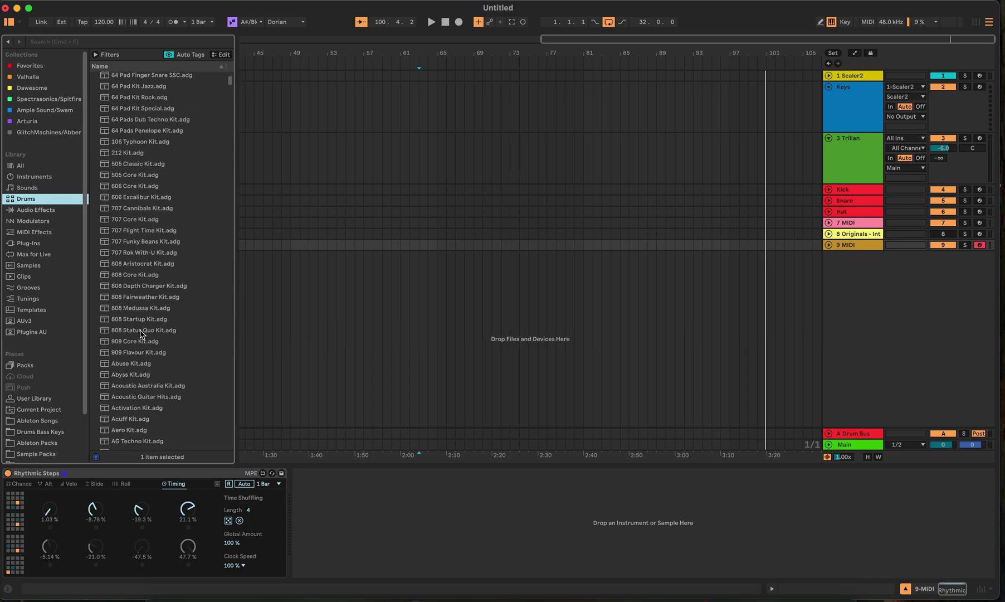
scroll(136, 262, up, 3)
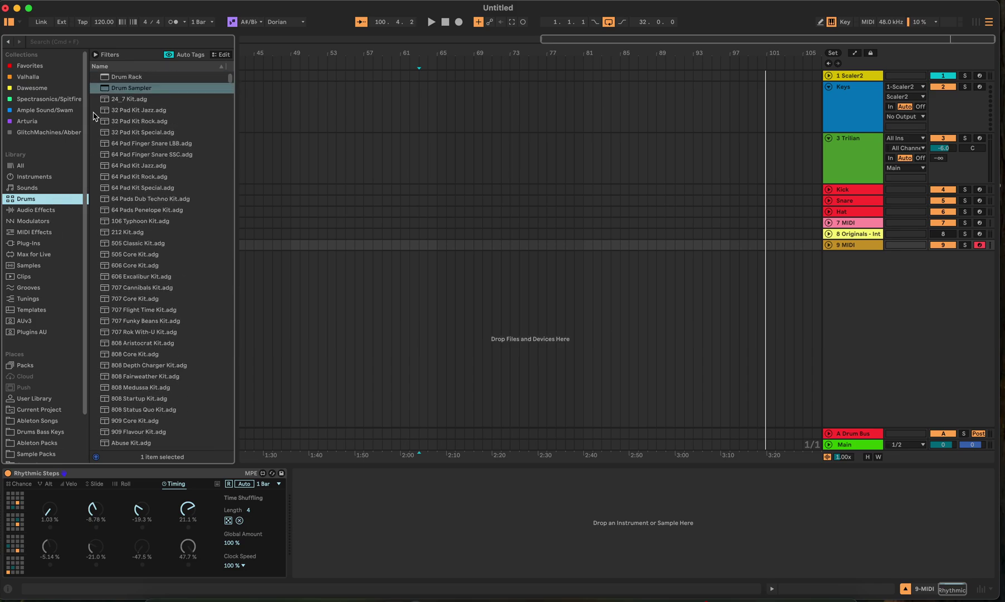
drag(104, 171, 369, 554)
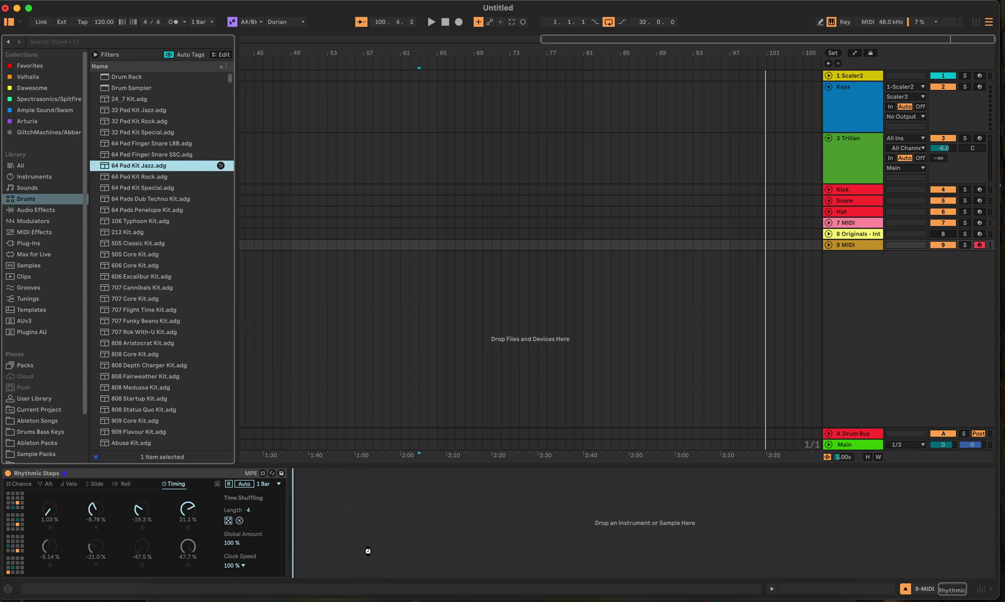
drag(364, 553, 366, 552)
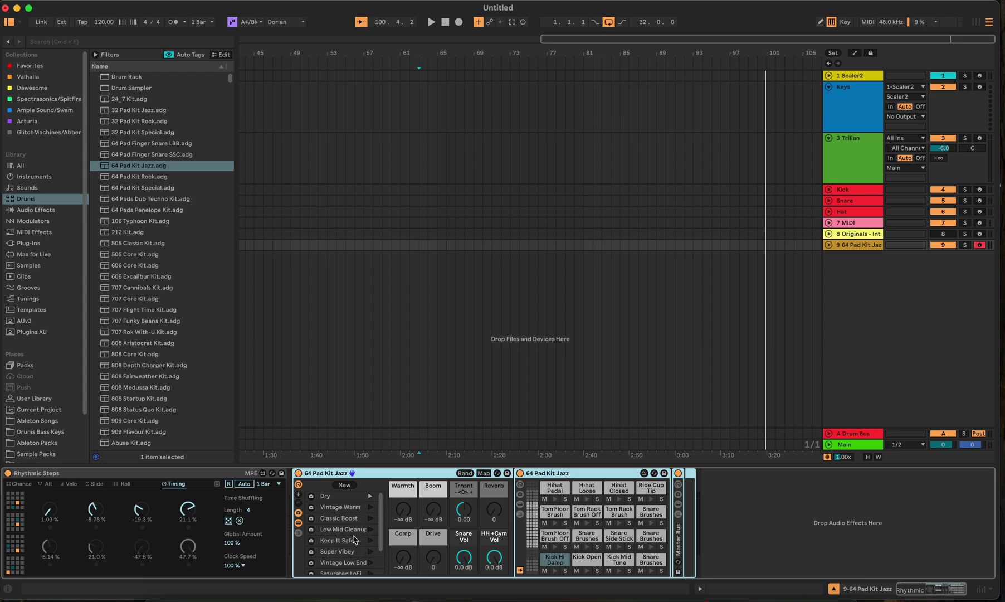
Choose the kit's Super Vibey macro variation and re-randomize the time shuffling
scroll(353, 561, down, 1)
click(346, 538)
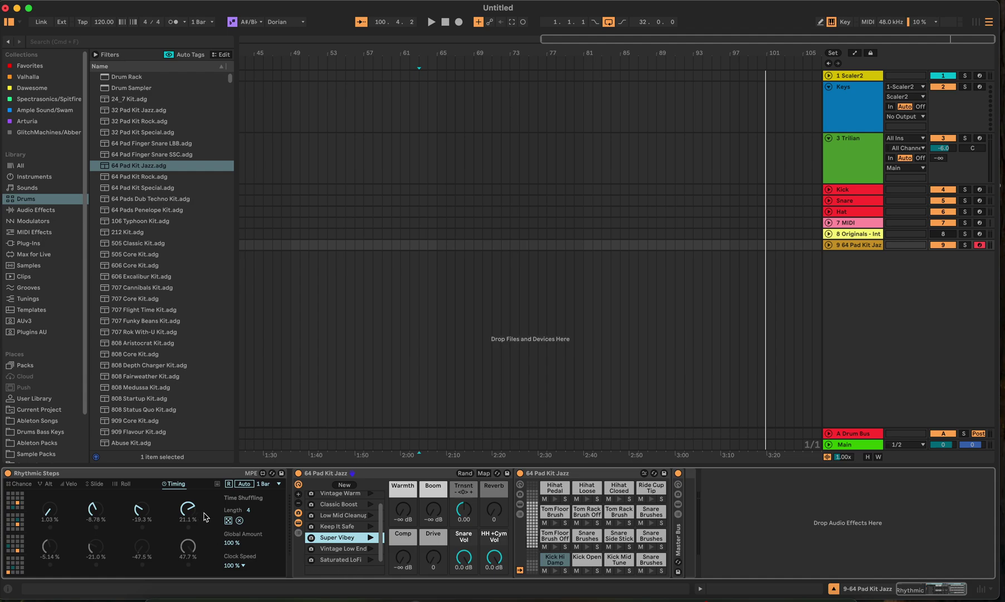
click(229, 520)
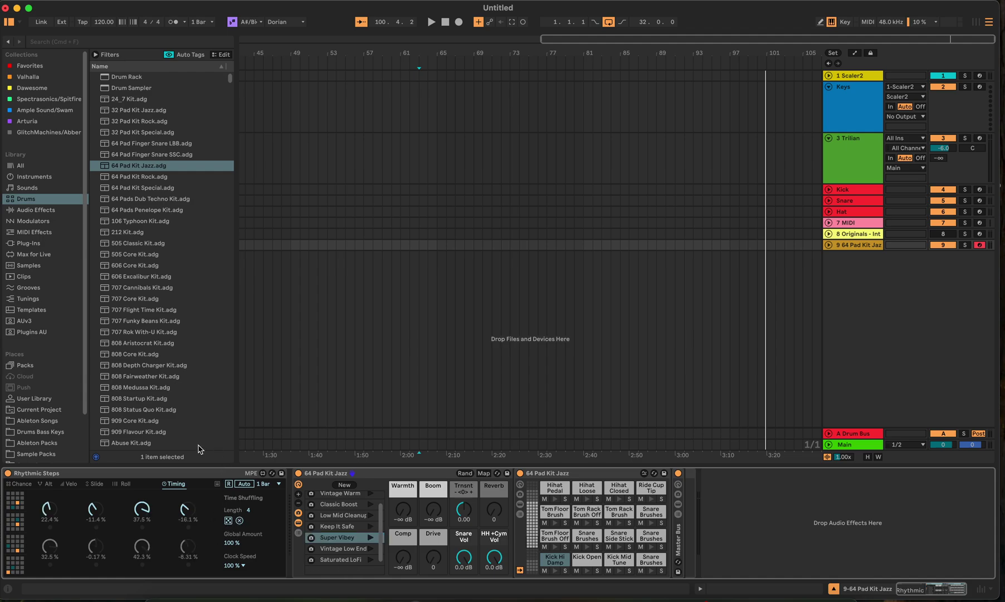
Start playback and randomize velocities on all four Rhythmic Steps lanes
click(69, 484)
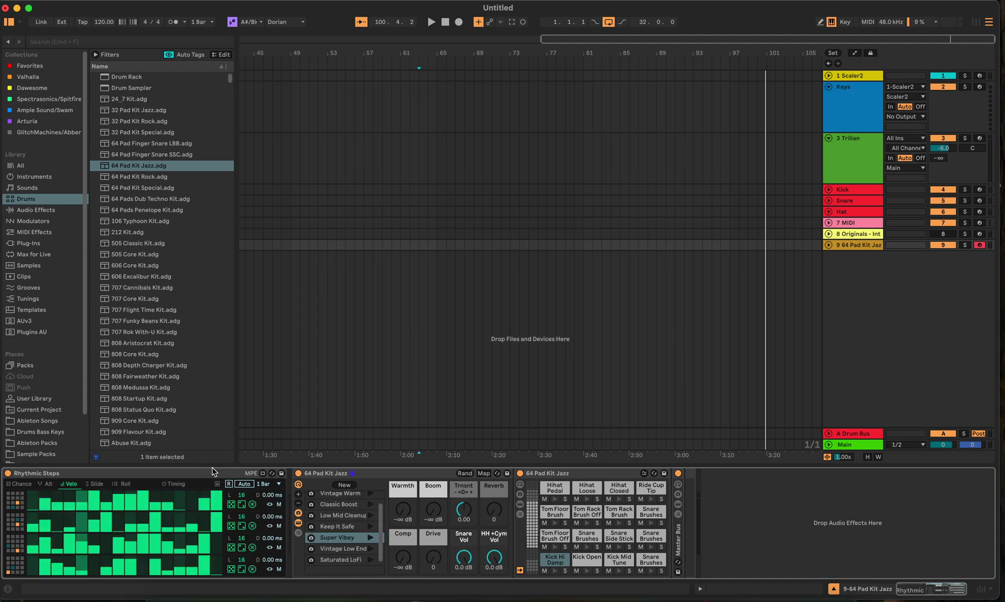
click(432, 22)
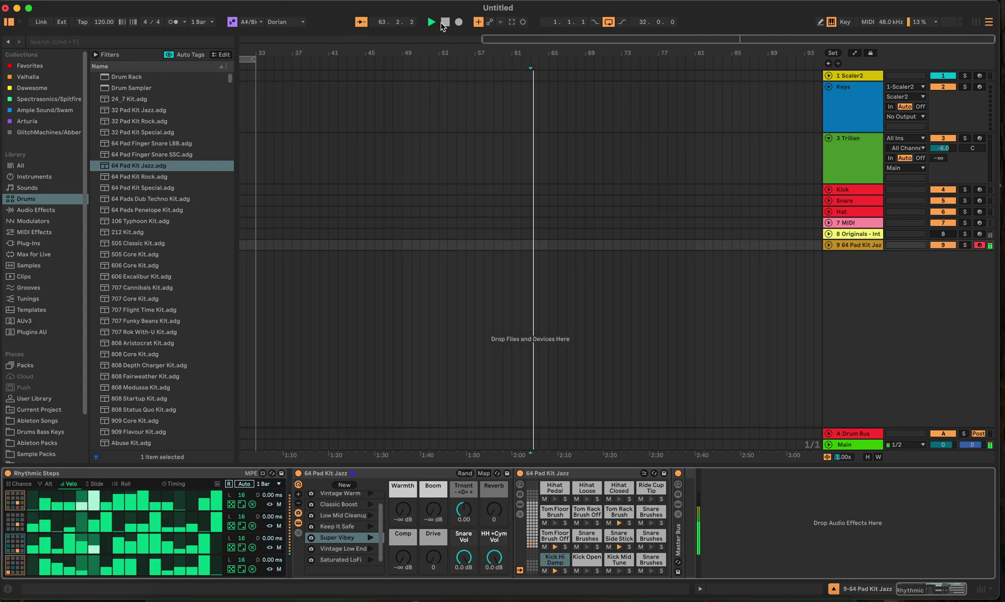
click(231, 503)
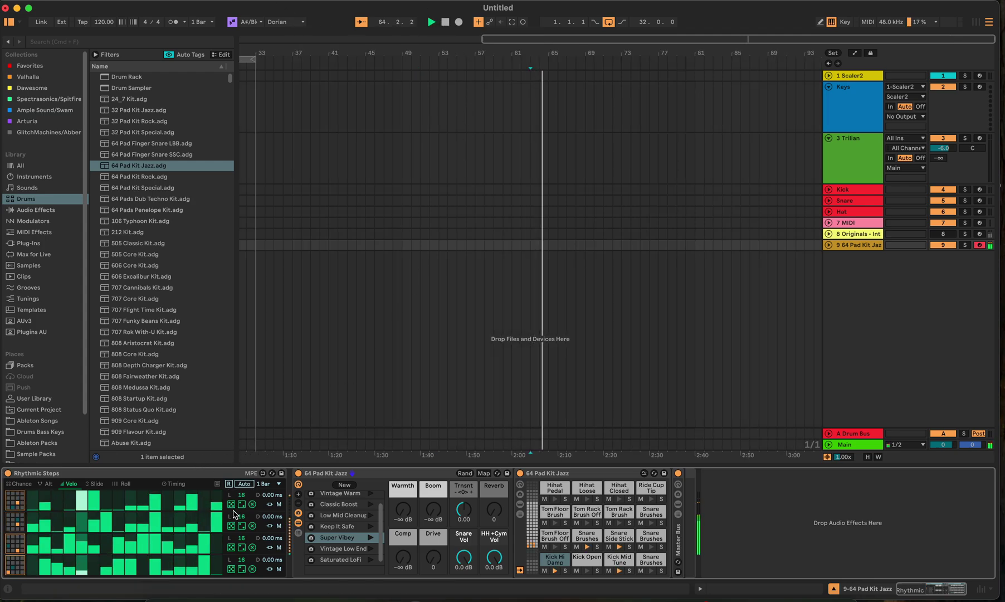
click(231, 525)
click(231, 547)
click(231, 569)
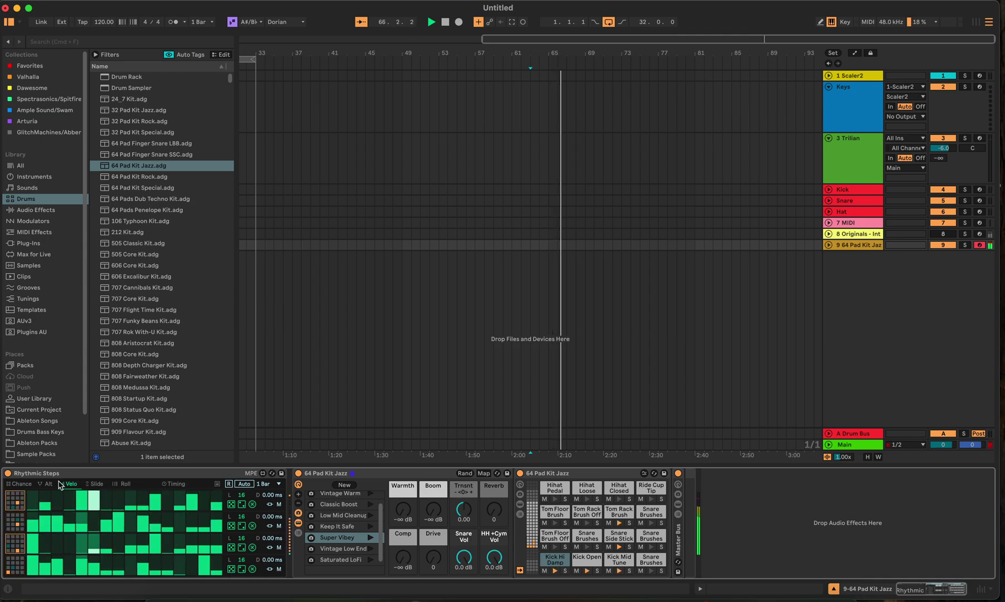
Randomize the Alt values of all four lanes
click(231, 504)
click(231, 526)
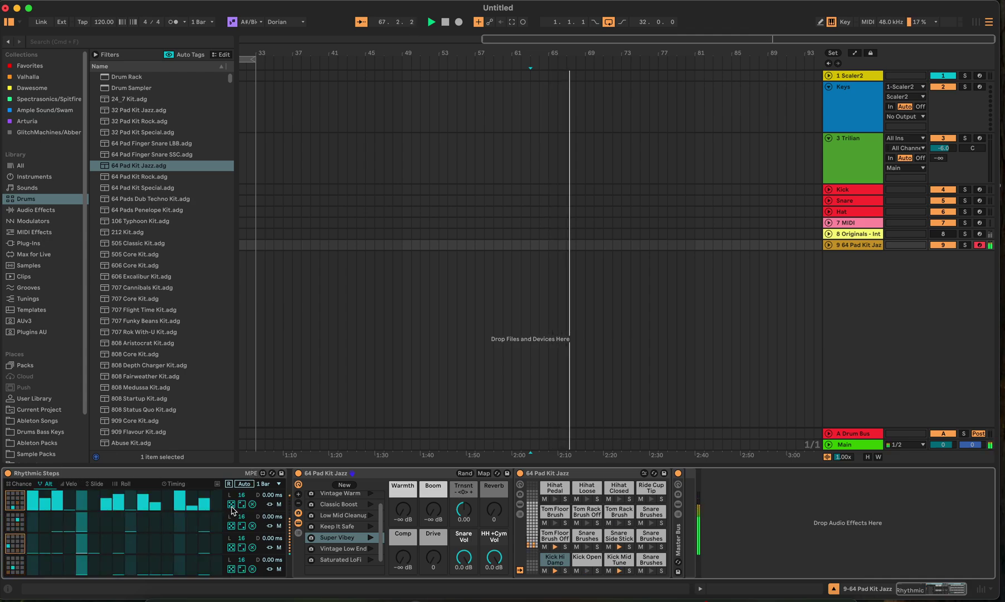
click(231, 547)
click(232, 568)
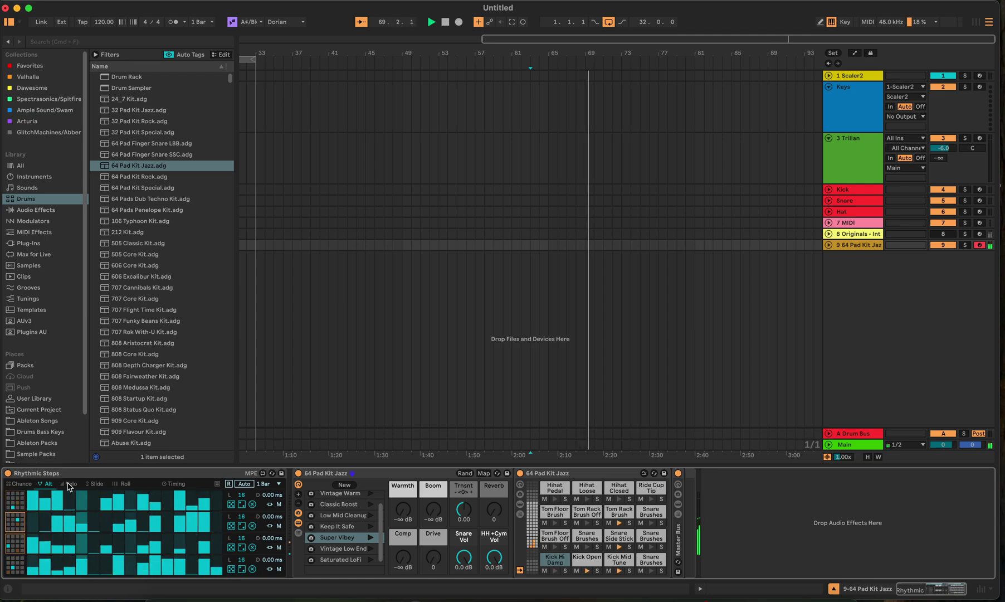
Randomize step chances on lanes 2 and 4, clearing lanes 1 and 3 after rolling them
click(30, 484)
click(231, 504)
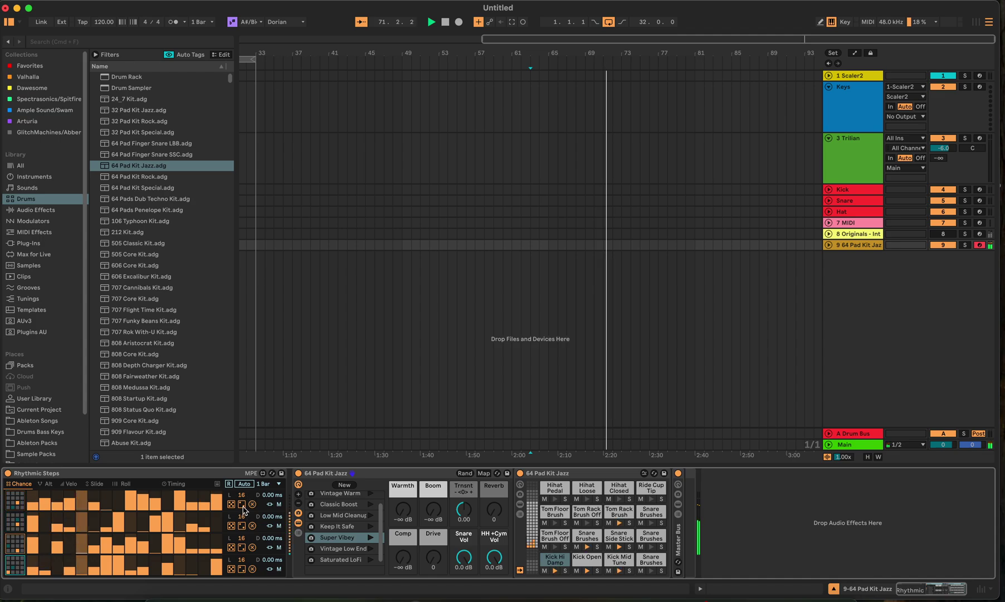
click(252, 504)
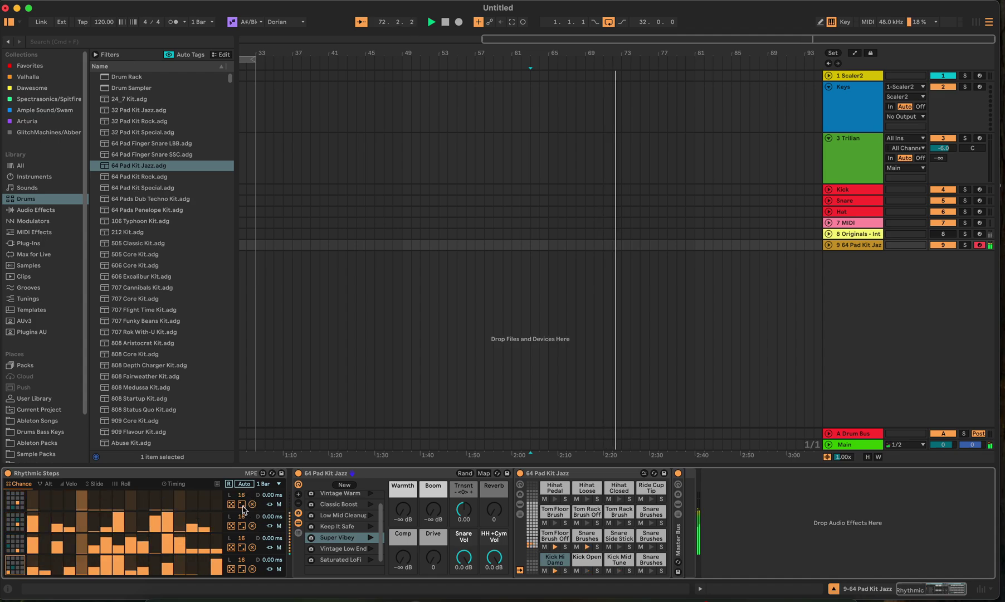
click(231, 525)
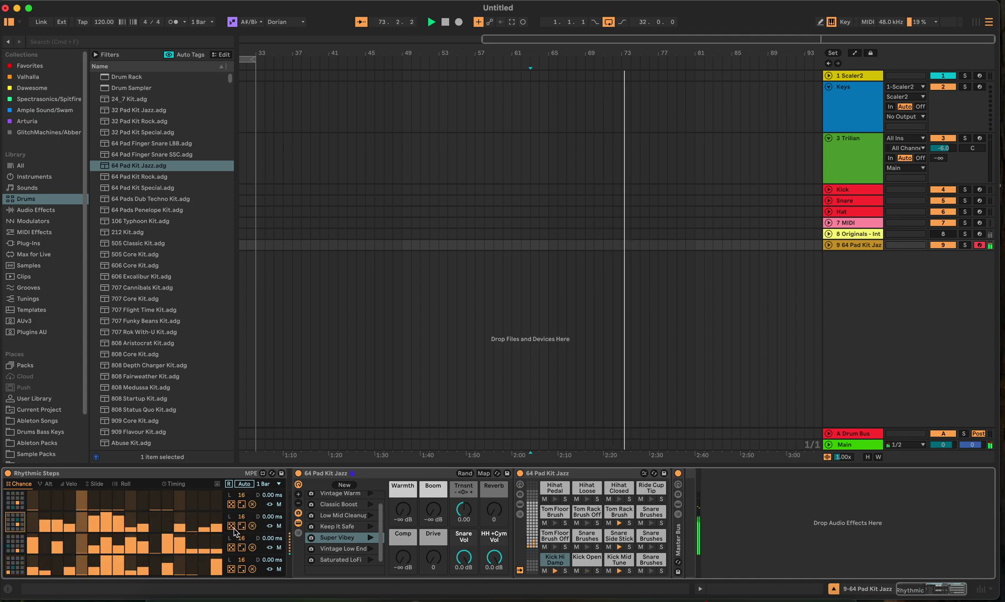
click(233, 547)
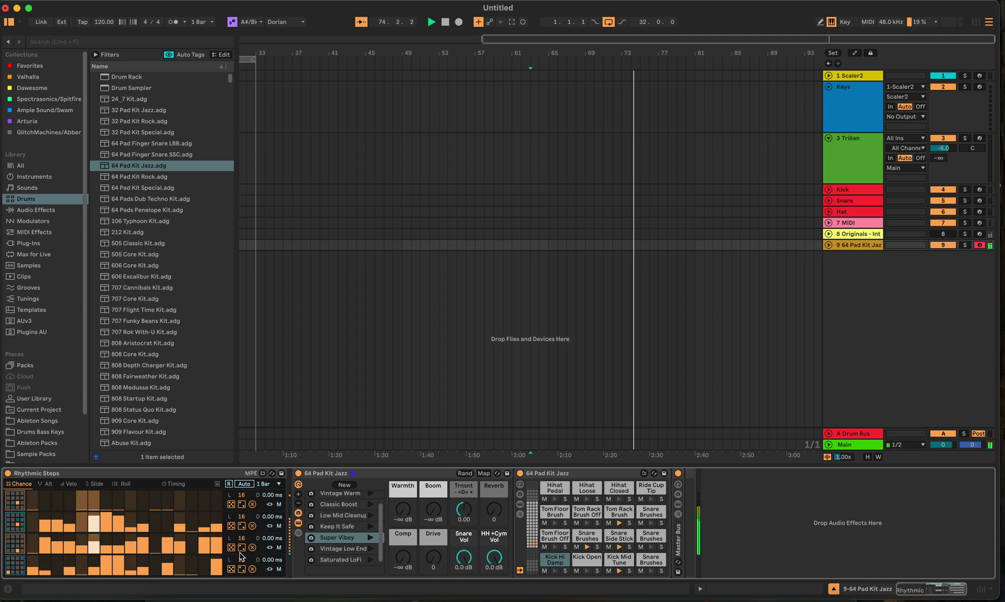
click(232, 568)
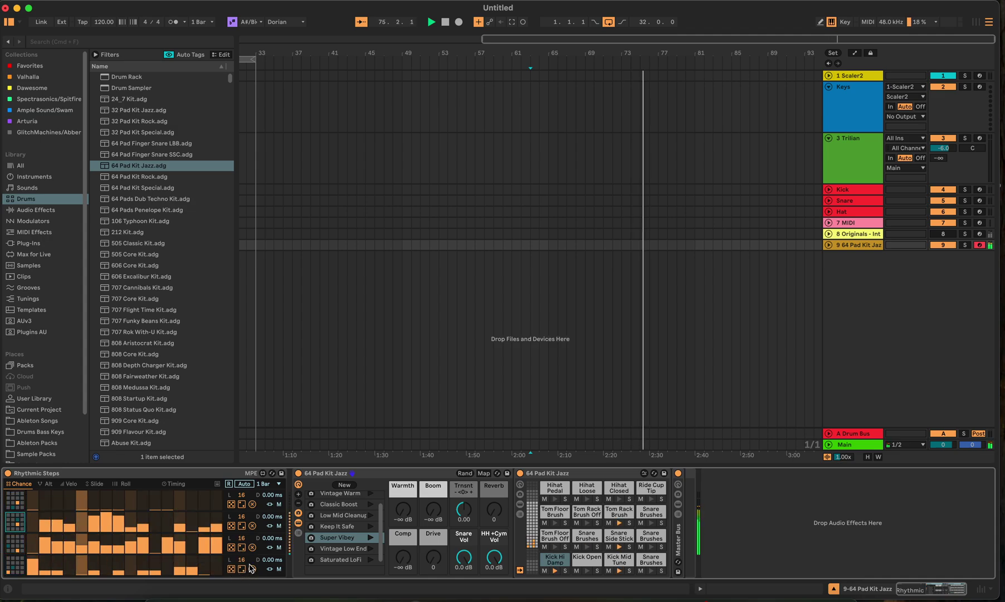
click(253, 547)
Re-roll the chance patterns of the first three Rhythmic Steps lanes on the Chance tab
click(232, 547)
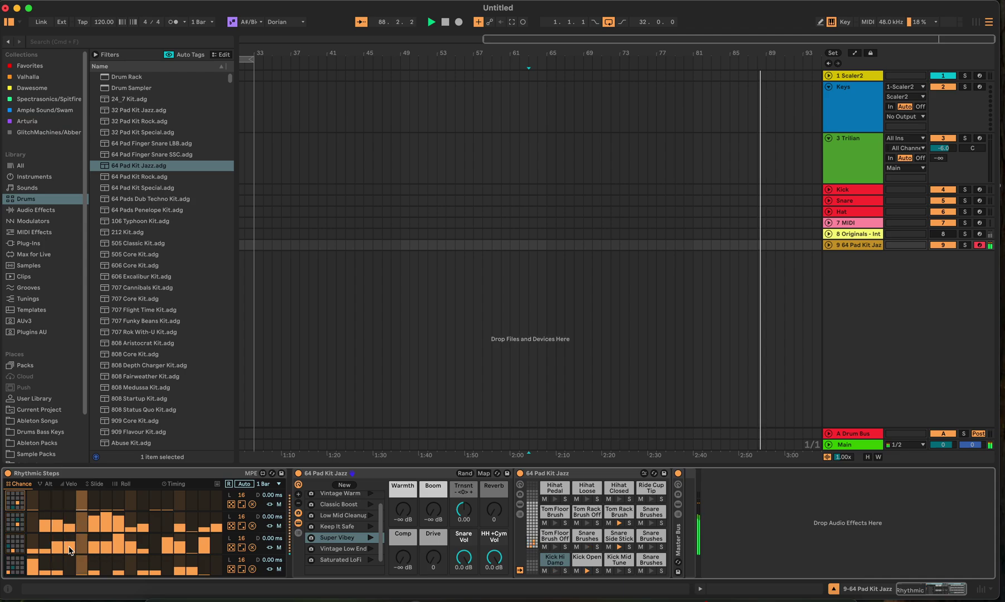
click(14, 564)
click(14, 549)
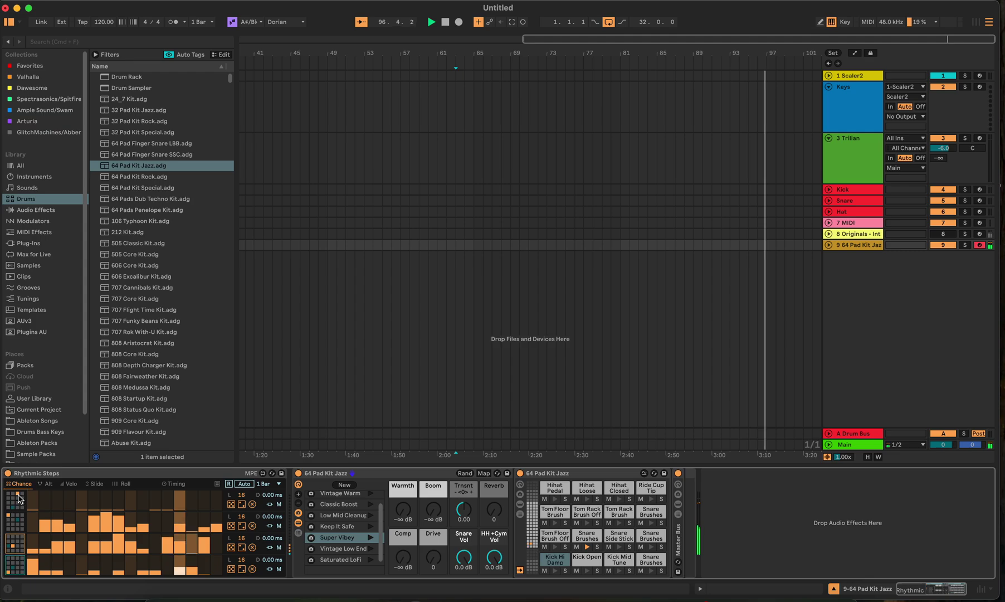
click(232, 505)
click(234, 507)
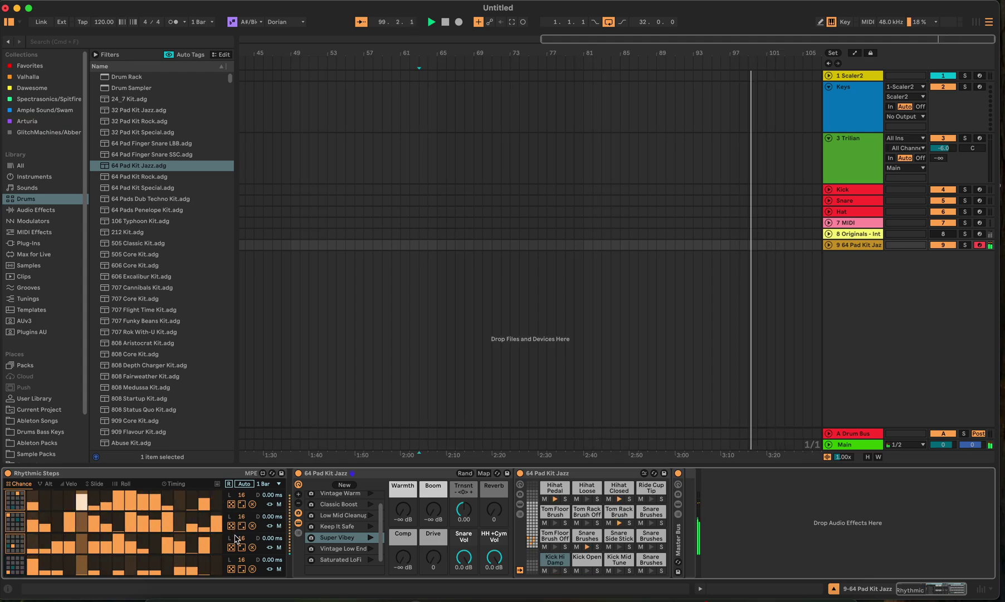
click(232, 528)
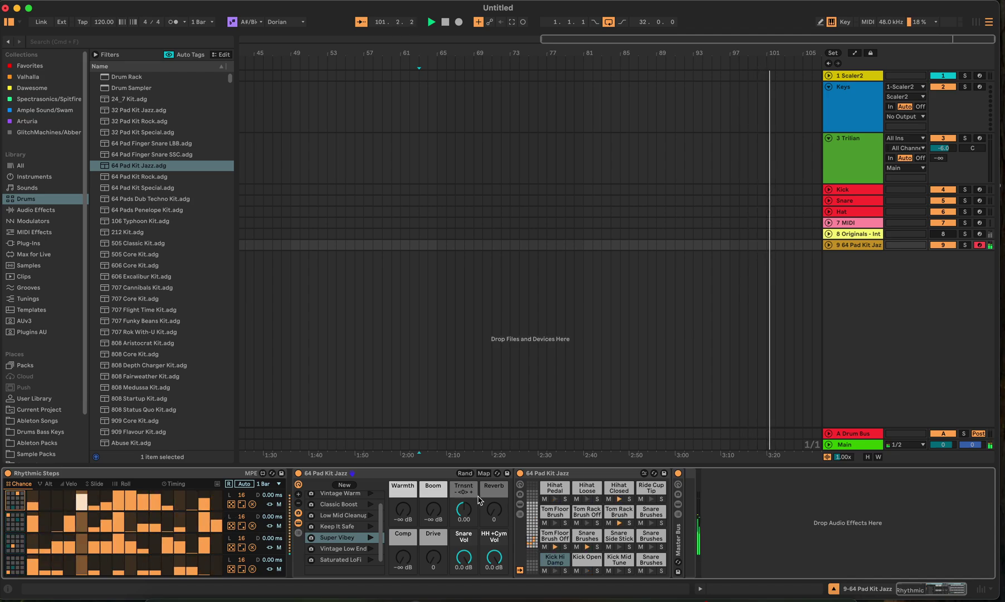
click(232, 504)
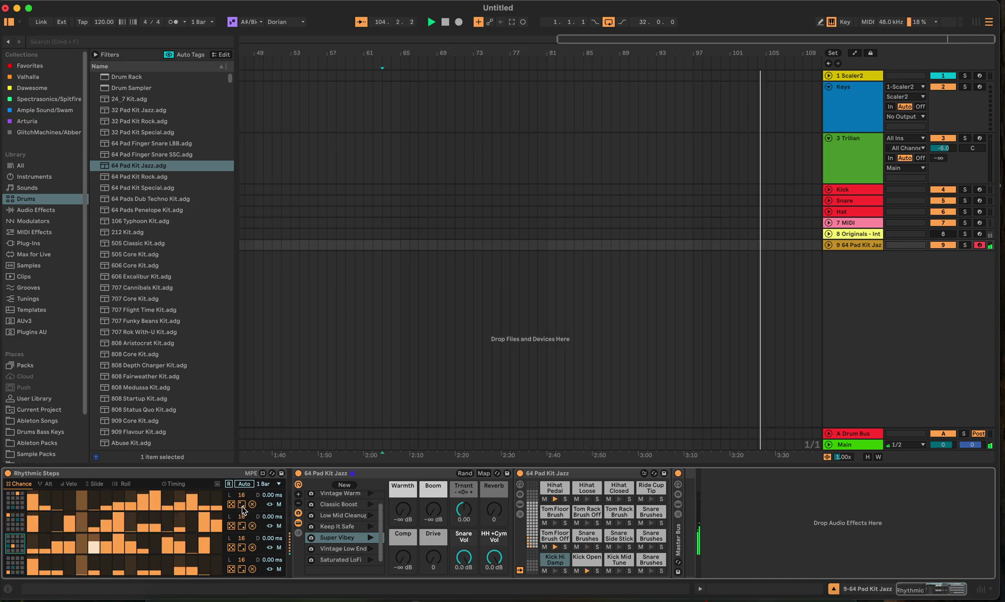
Shorten lanes one, two and three to 6, 6 and 11 steps, and re-roll lane four's chances
click(242, 505)
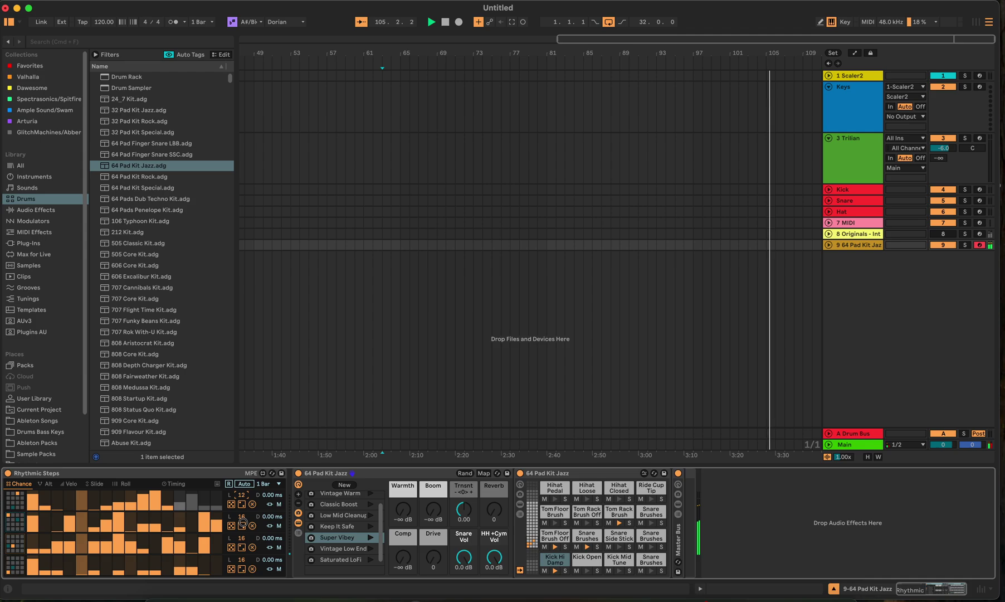
key(Down)
key(Down)
key(Down)
key(Down)
key(Down)
key(Down)
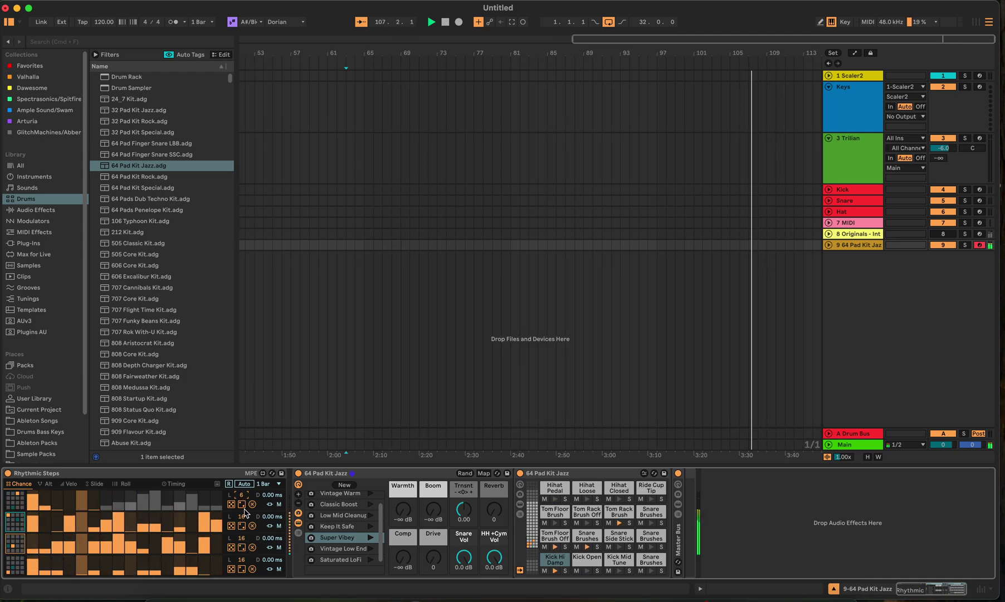
drag(244, 512, 248, 543)
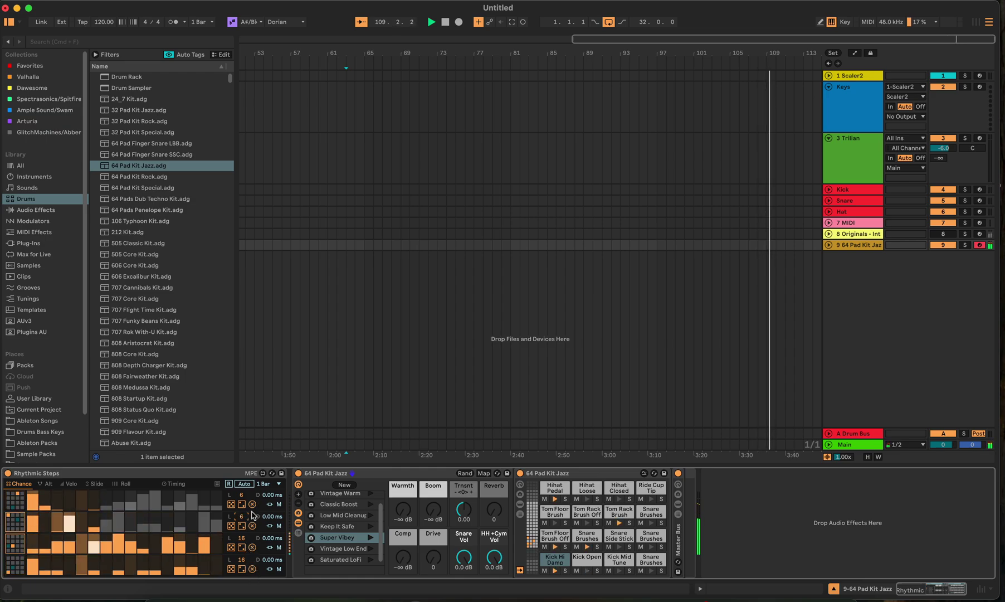
click(241, 538)
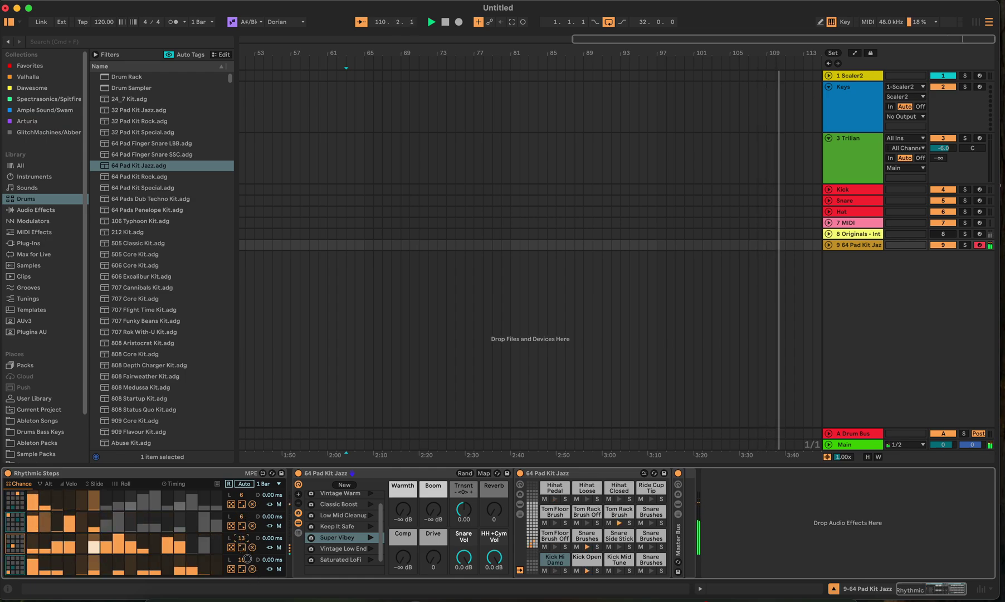
drag(248, 564, 250, 569)
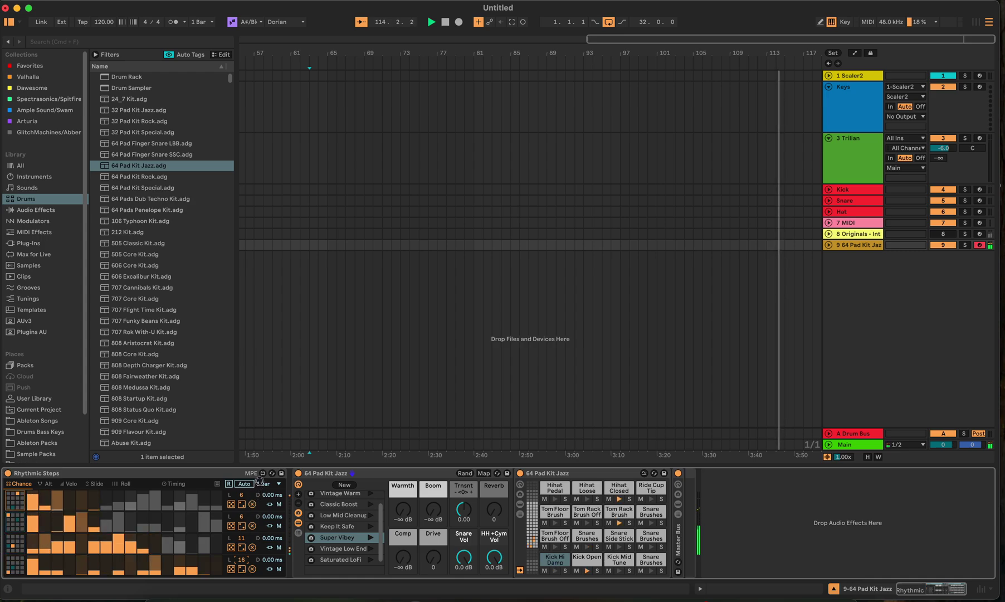
click(231, 569)
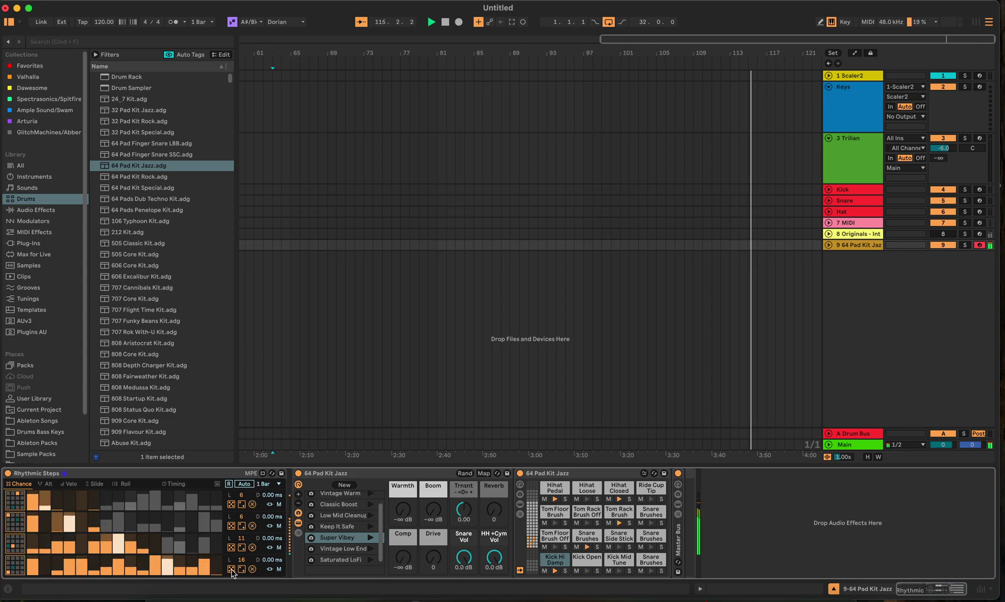
click(231, 569)
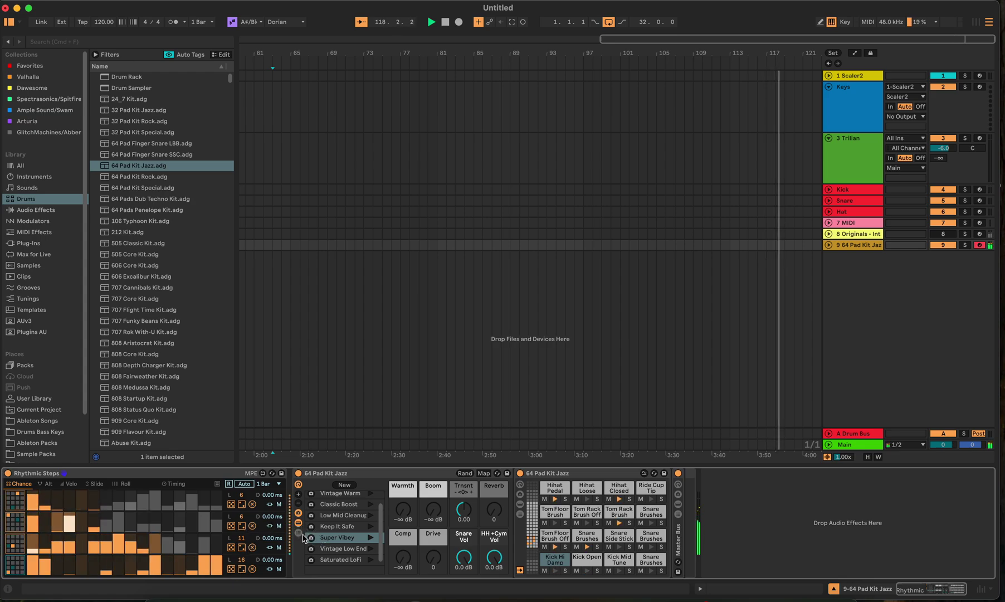
Randomize the velocities of all four Rhythmic Steps lanes on the Velo tab
click(70, 483)
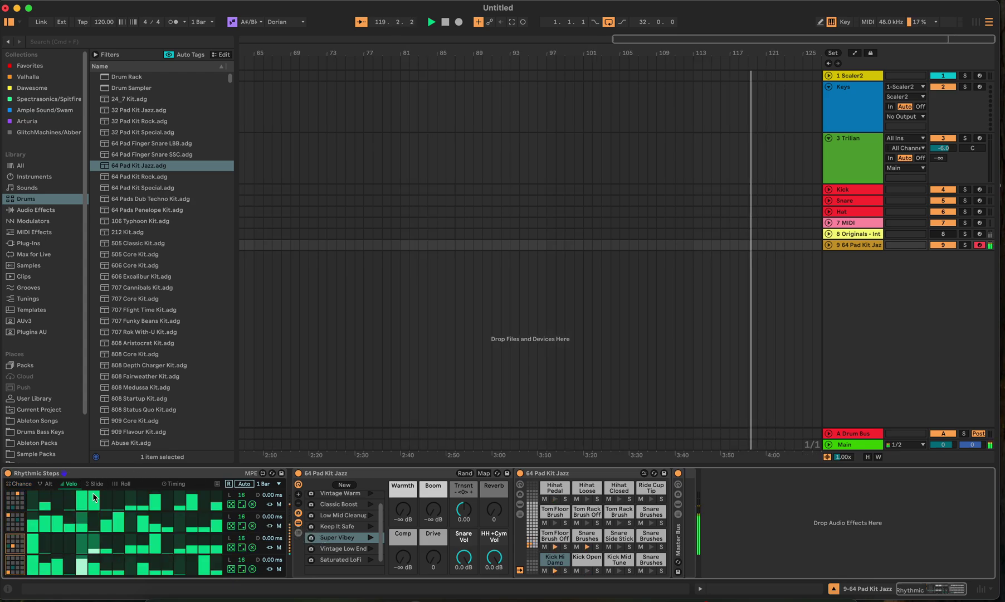
click(231, 504)
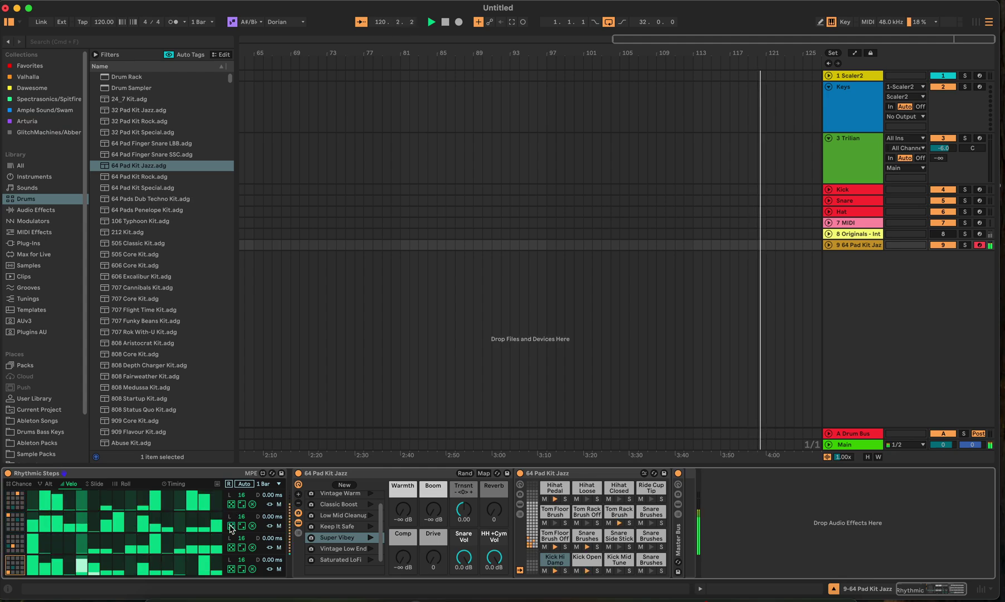
click(232, 526)
click(231, 547)
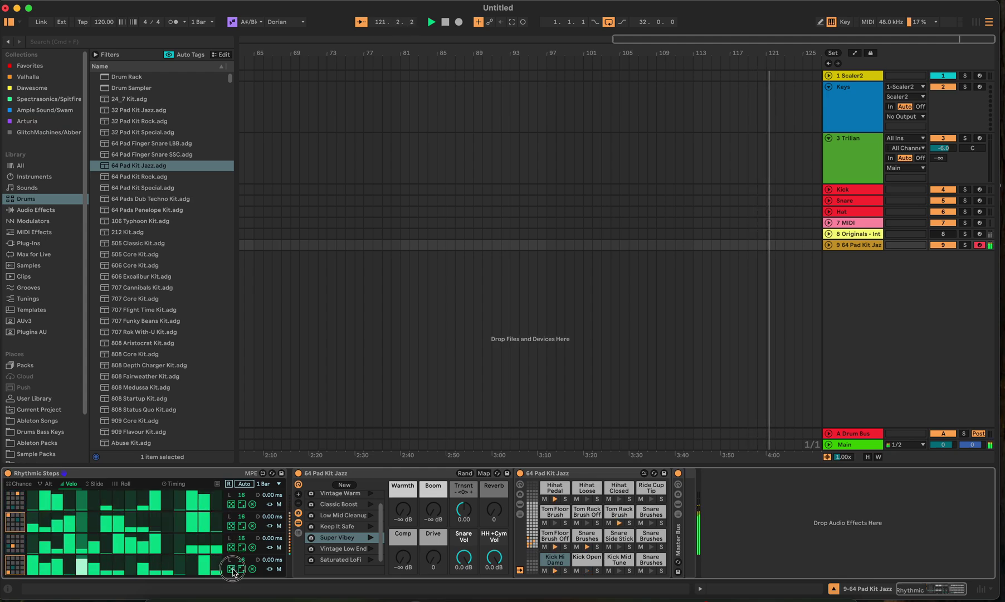
click(231, 569)
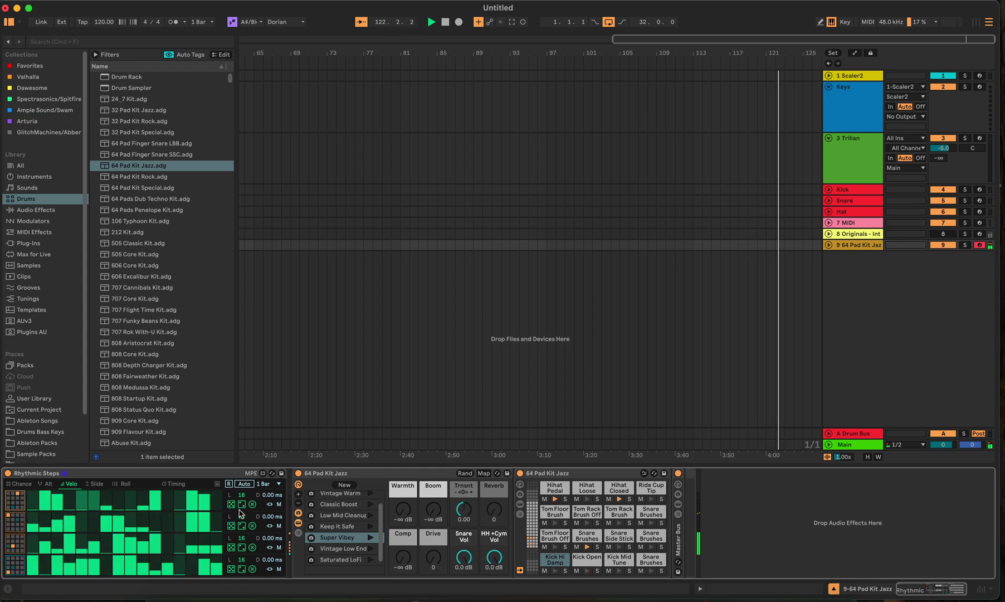
Add 1/16 rolls to several steps in the first two rows, then stop playback
click(124, 484)
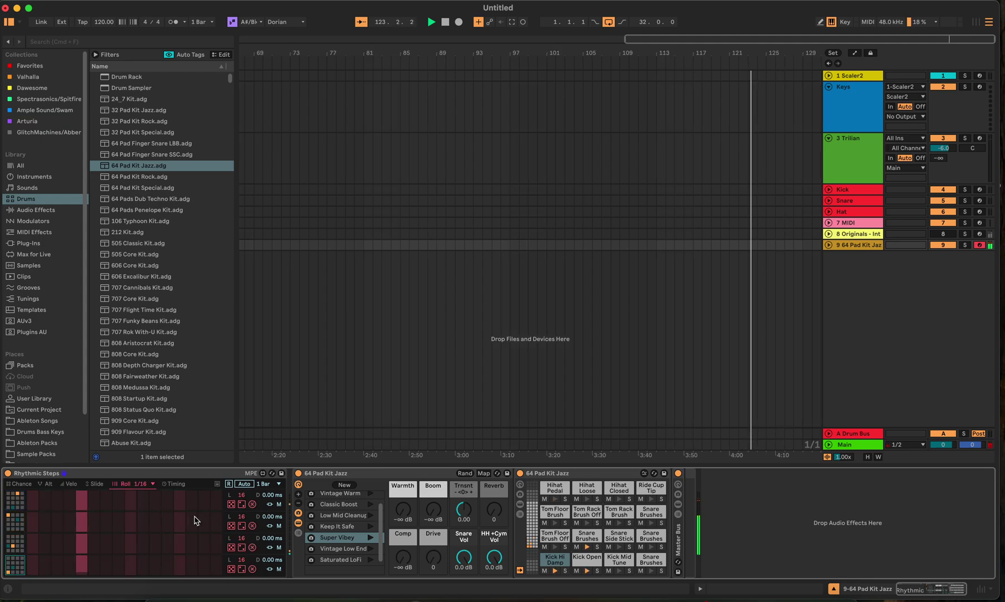
click(198, 523)
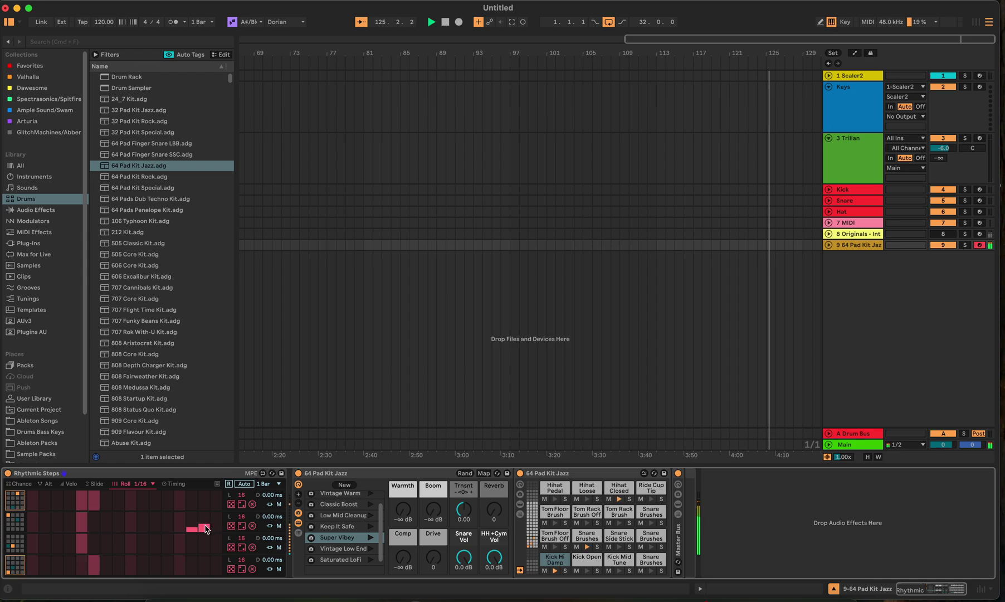
click(242, 525)
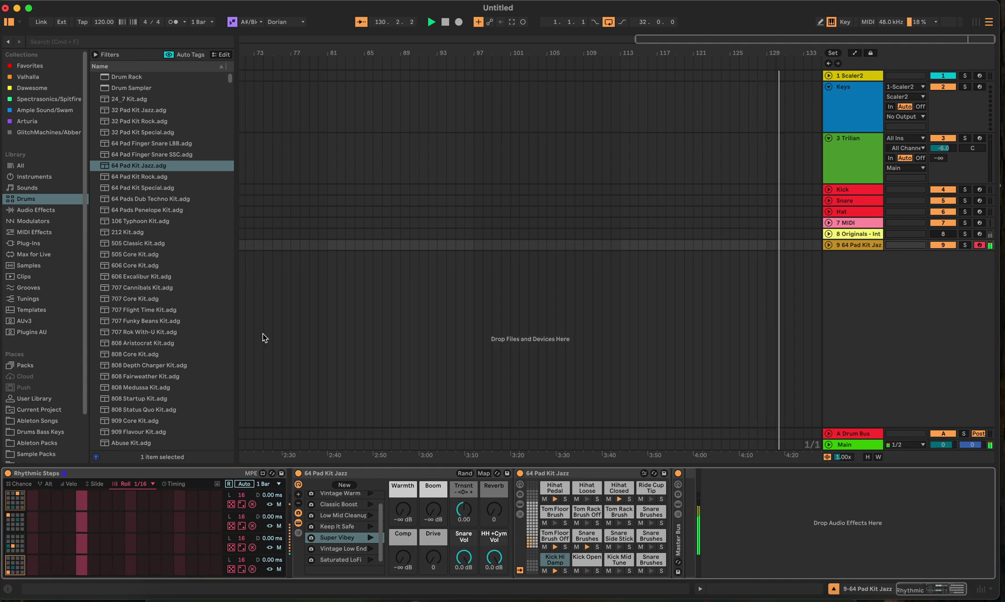
click(445, 23)
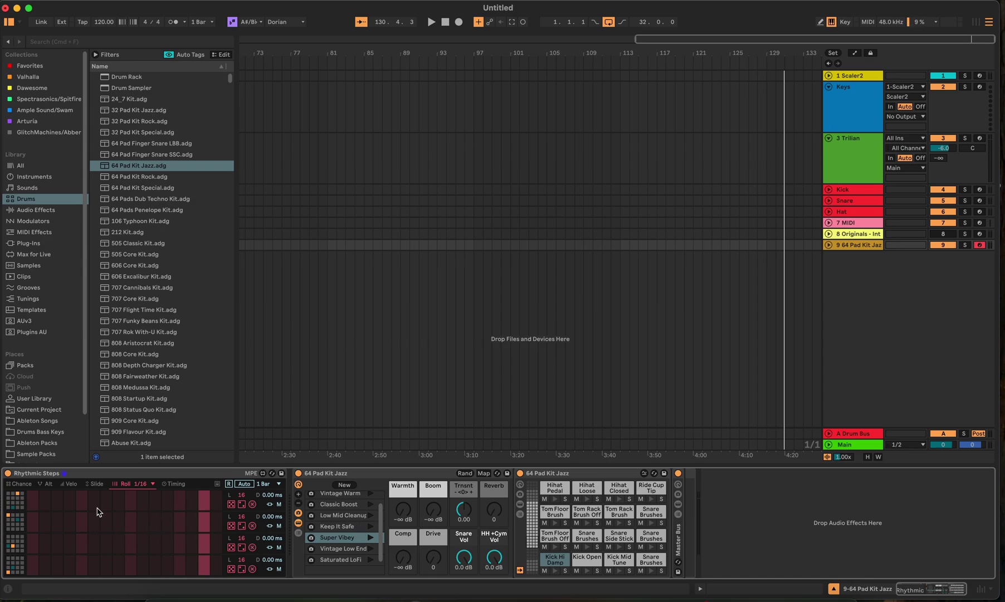
Back on the Chance tab, re-roll lanes one and two and lengthen the second lane
click(22, 484)
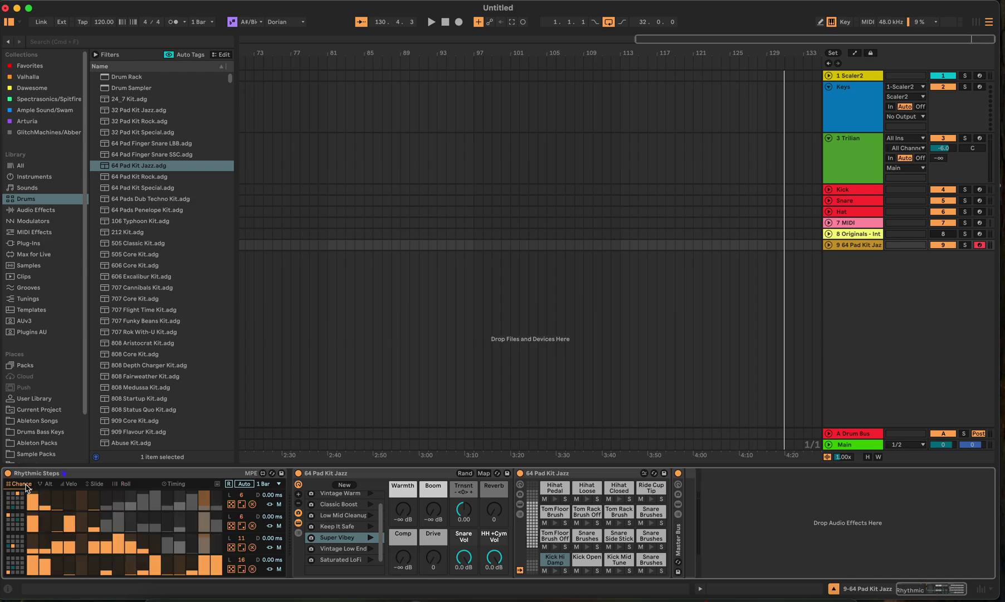
click(231, 504)
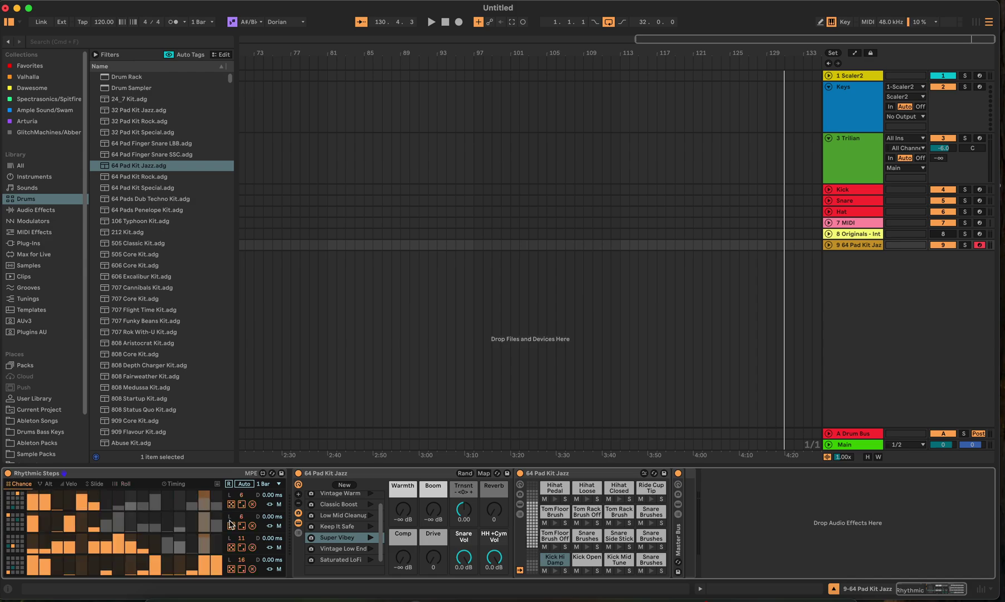
click(231, 525)
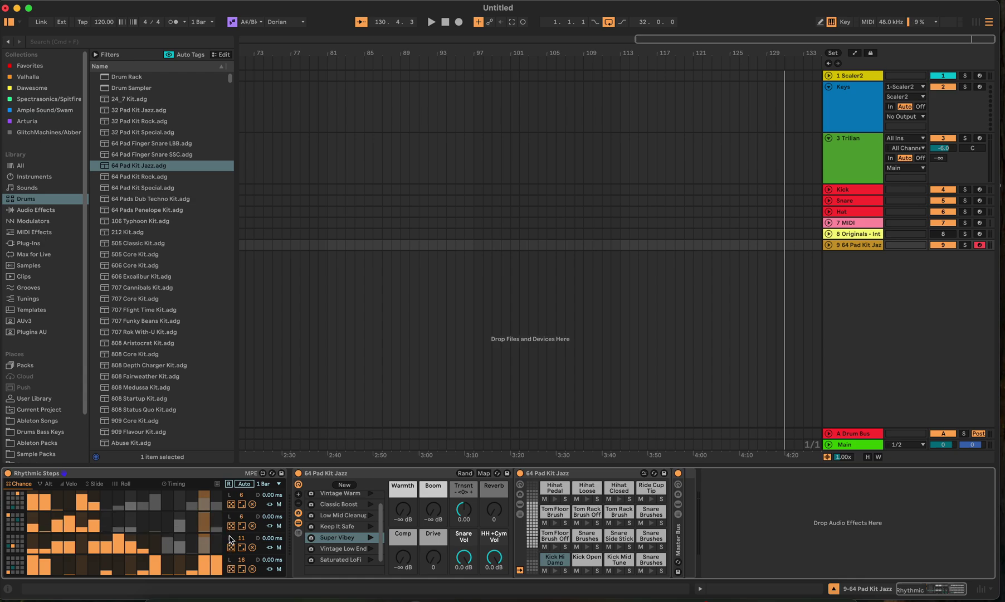
drag(241, 516, 251, 483)
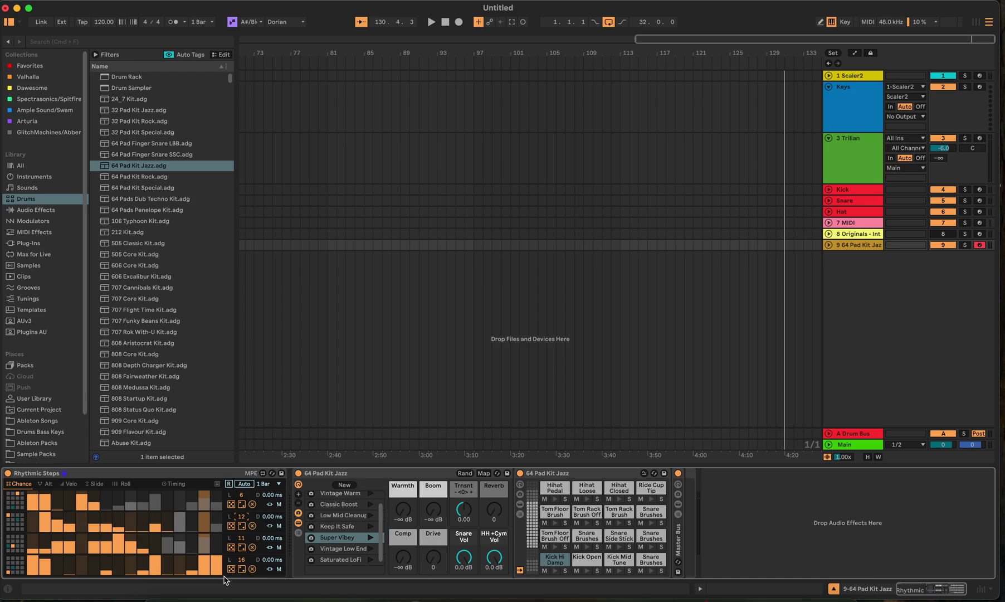
Re-randomize the third and fourth lanes' step patterns and start playback
click(229, 550)
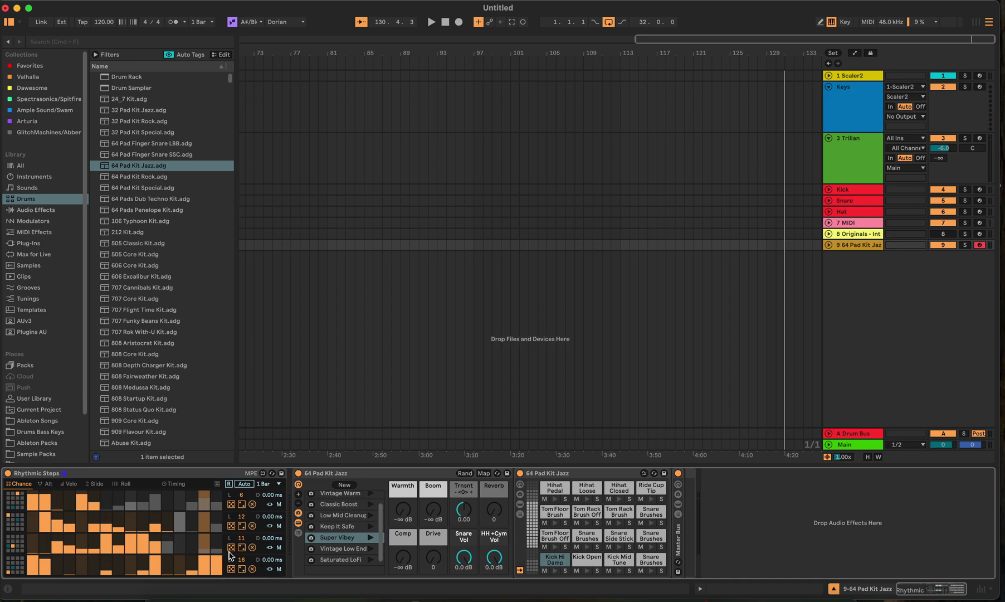
click(232, 550)
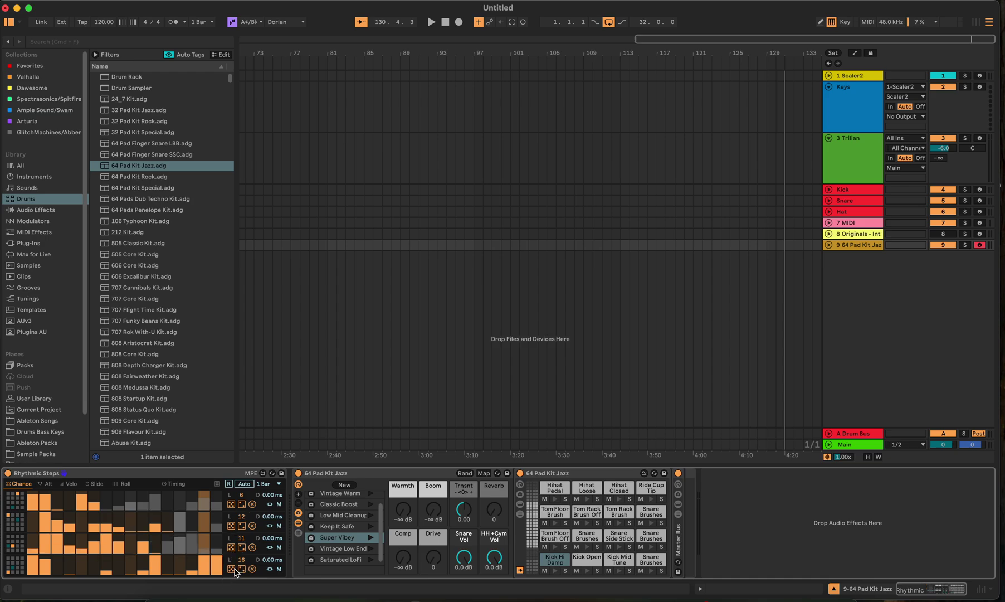
click(232, 569)
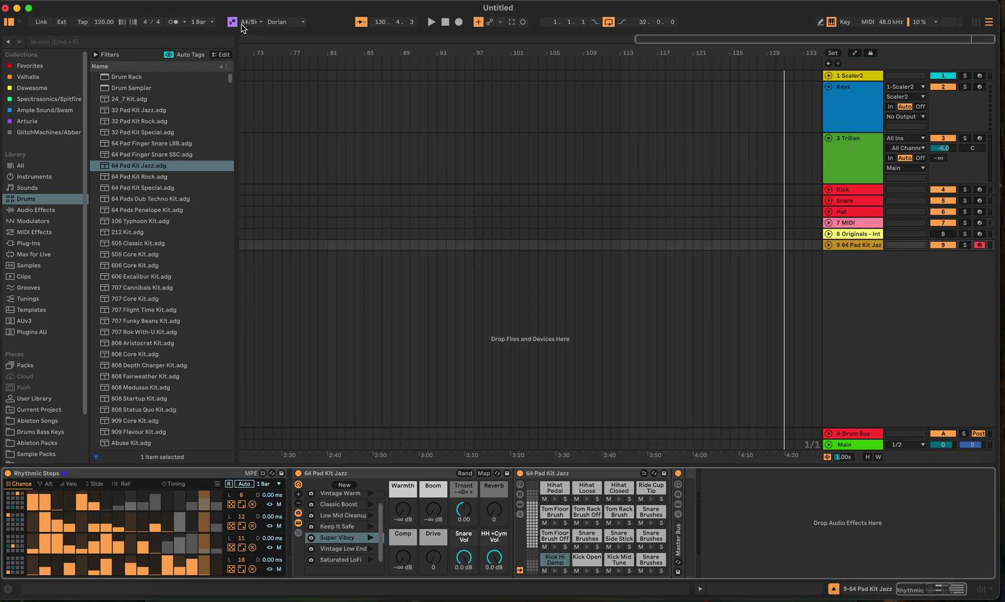
click(429, 23)
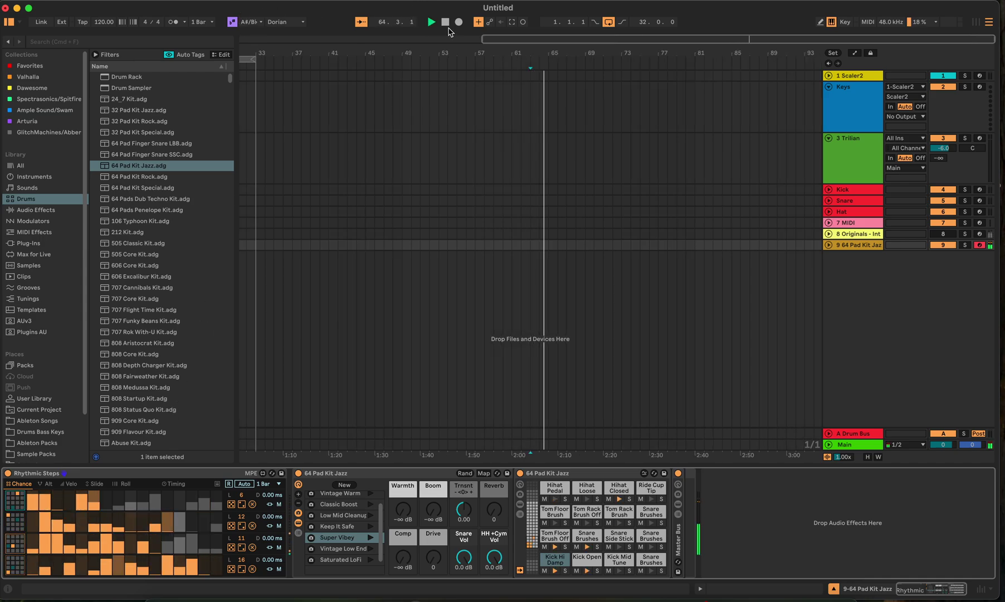
Stop playback, inspect the generators on tracks 7, 8 and 9, switch track 8 on, and replay from the start
click(445, 21)
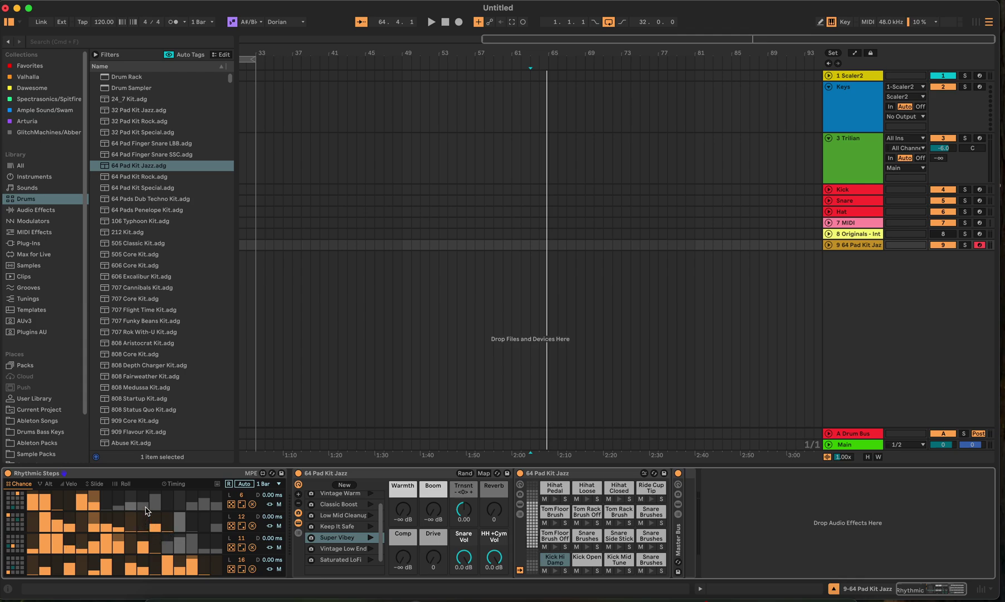
click(210, 478)
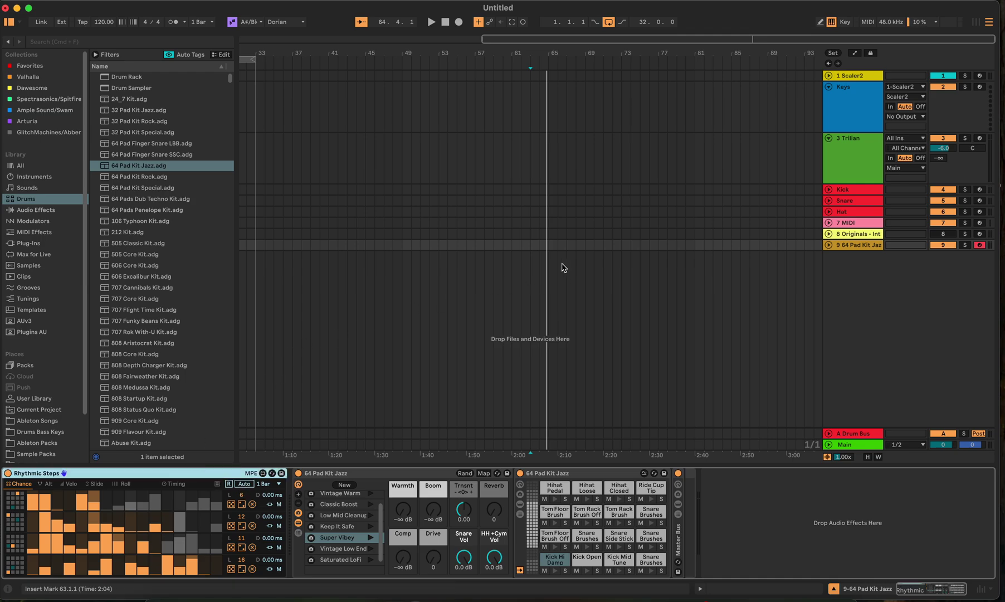
click(538, 222)
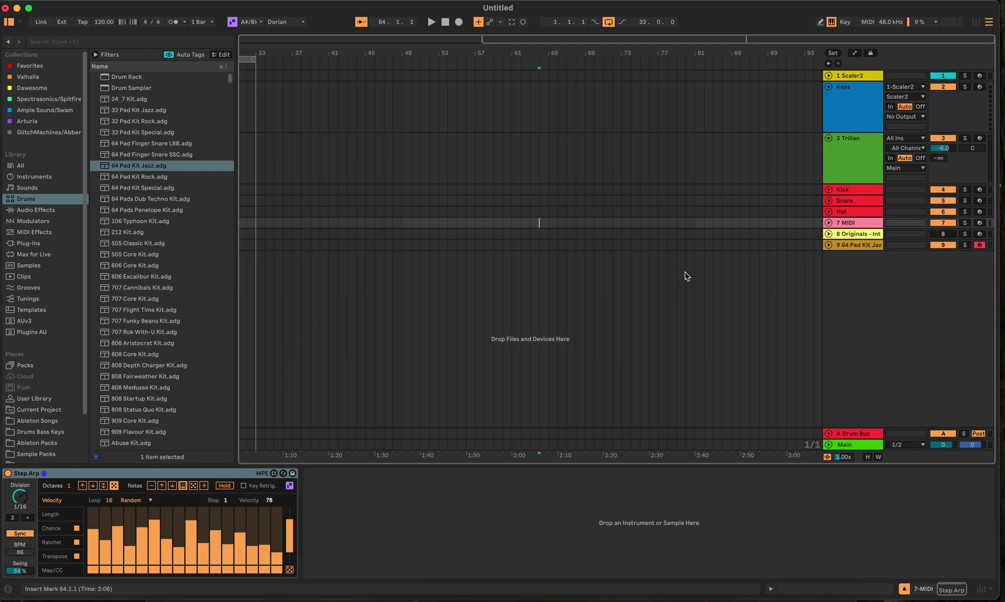
click(658, 234)
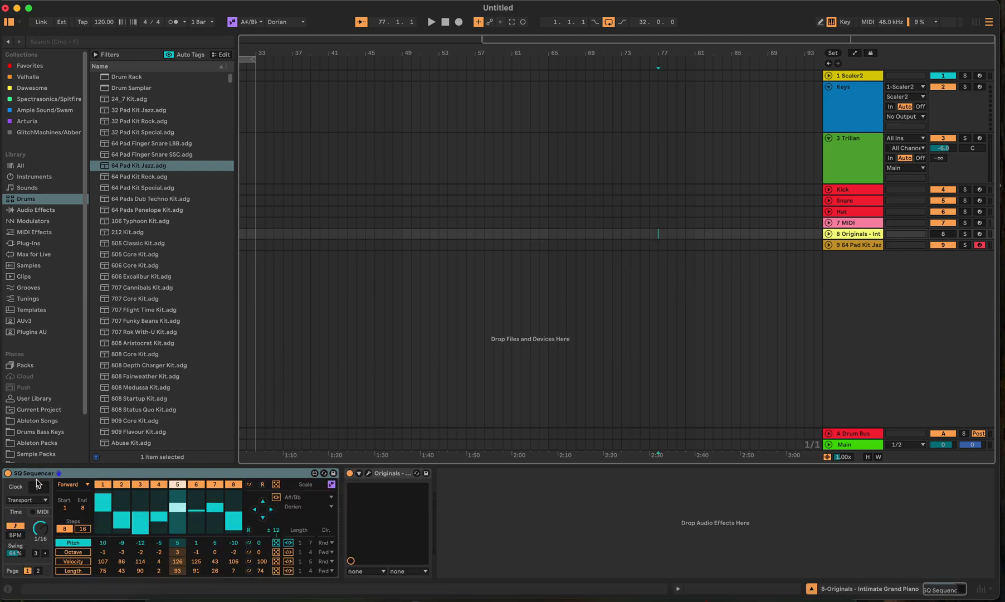
click(723, 248)
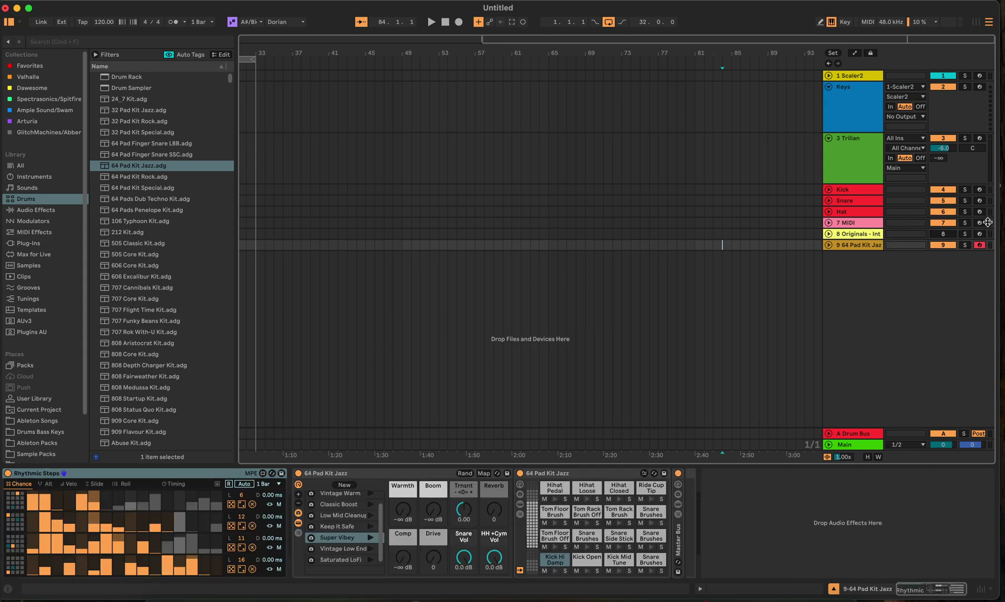
click(942, 234)
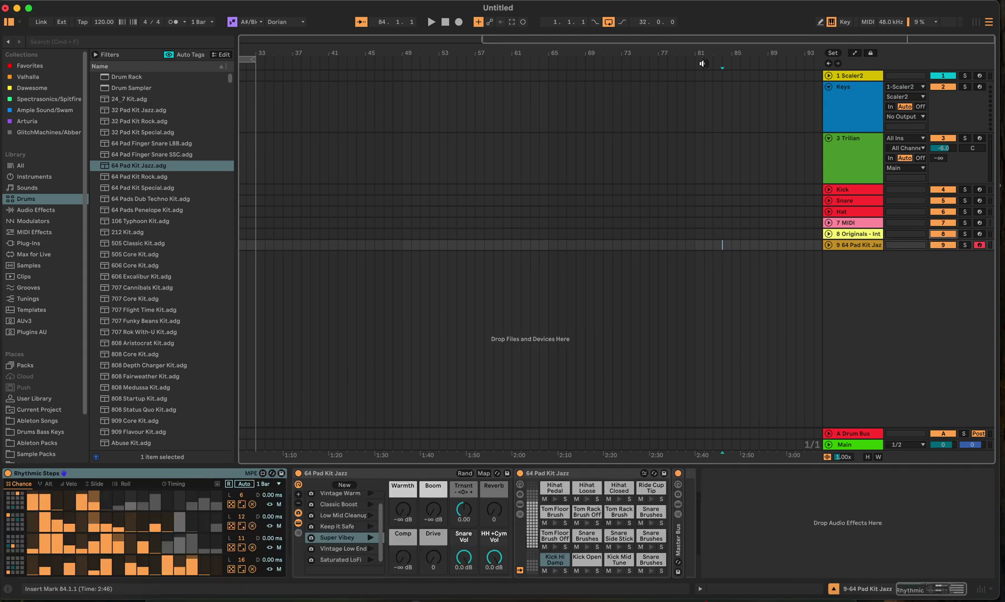
click(431, 23)
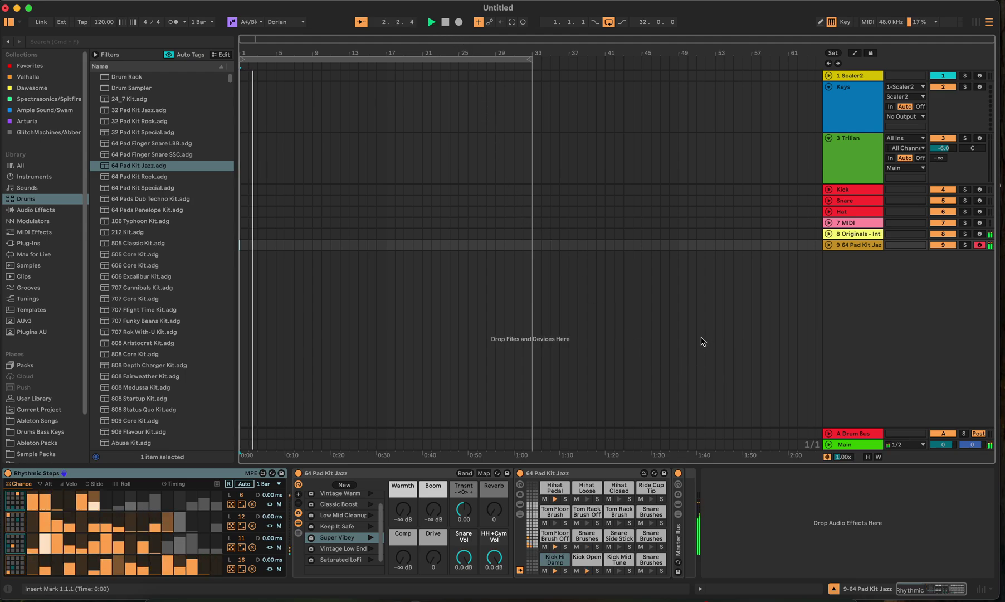
On track 8, randomize the SQ Sequencer's pitch, velocity and length rows
click(651, 234)
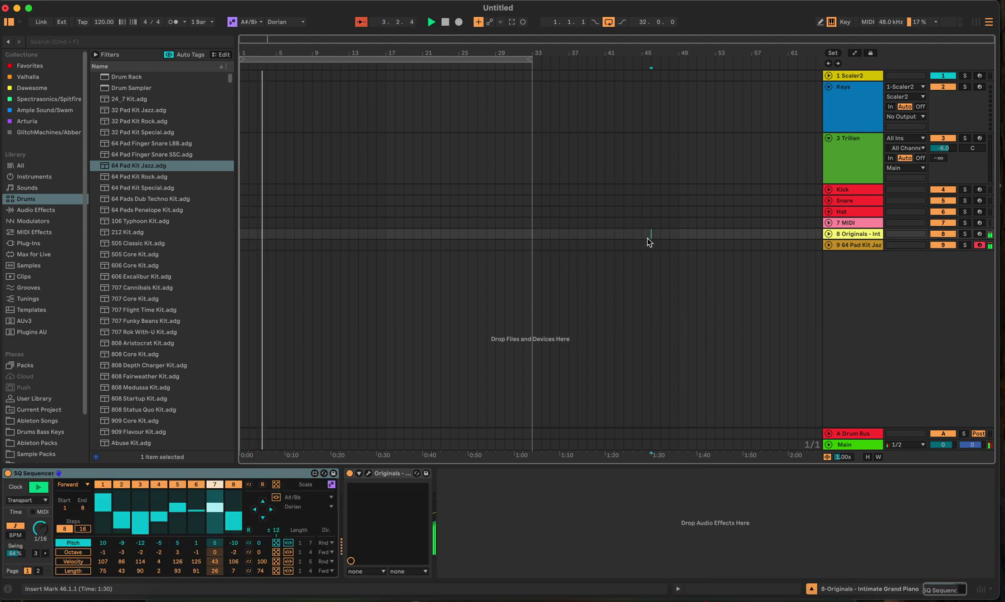
click(250, 480)
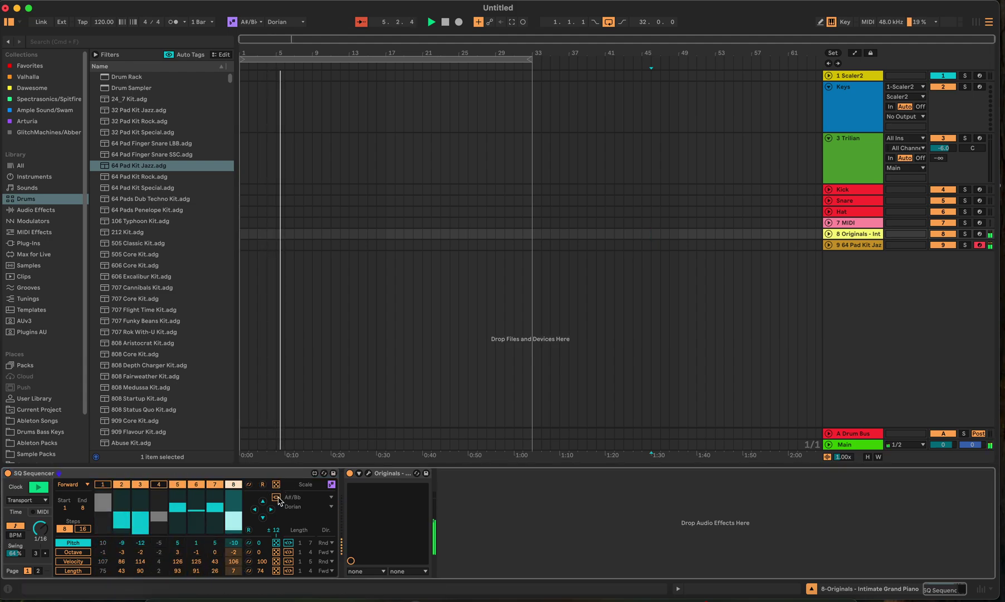
click(277, 484)
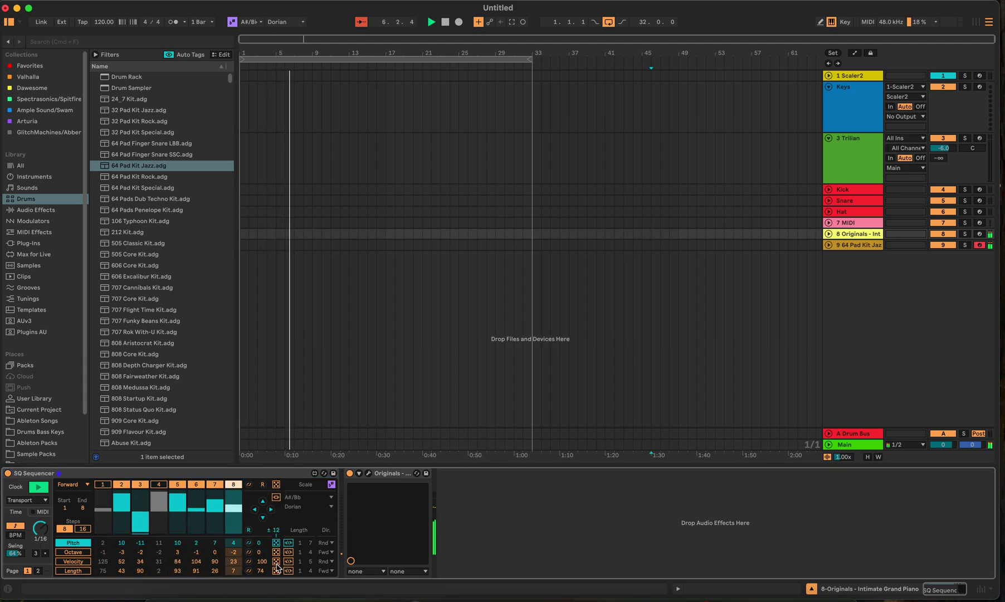
click(277, 558)
click(277, 543)
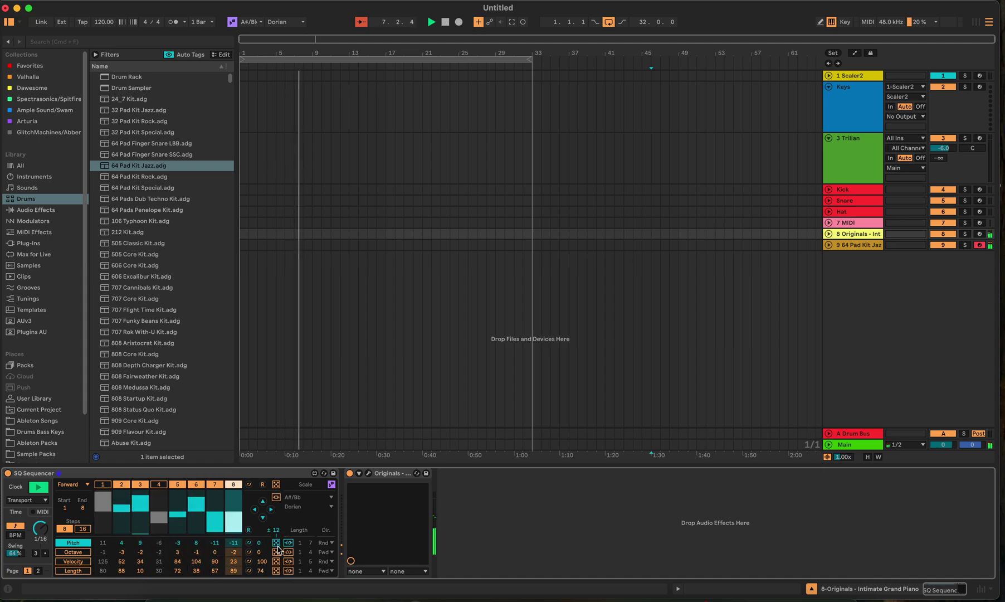
Set the SQ Sequencer's velocity row direction to Alt
click(329, 543)
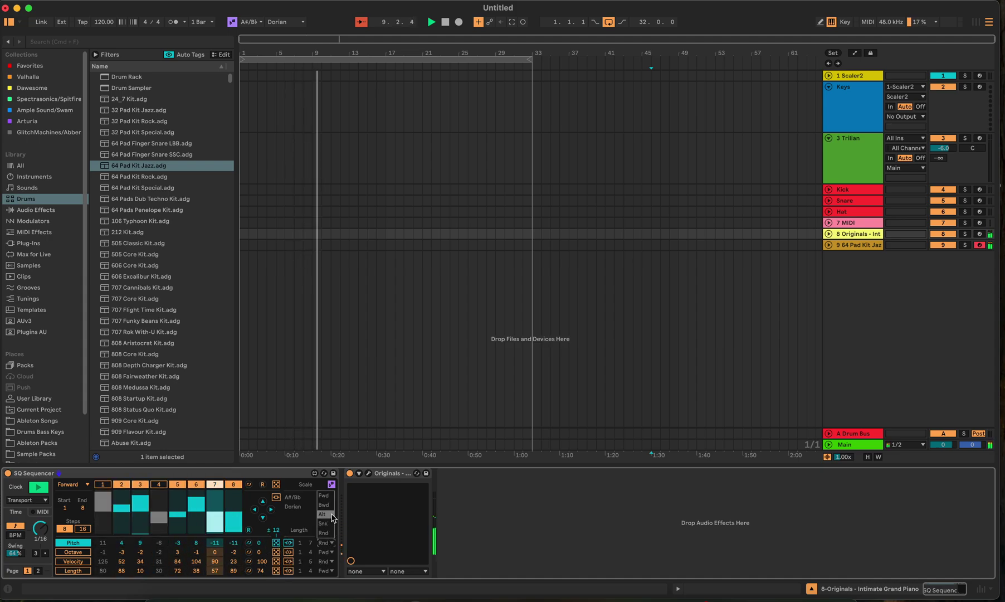
click(329, 496)
click(329, 561)
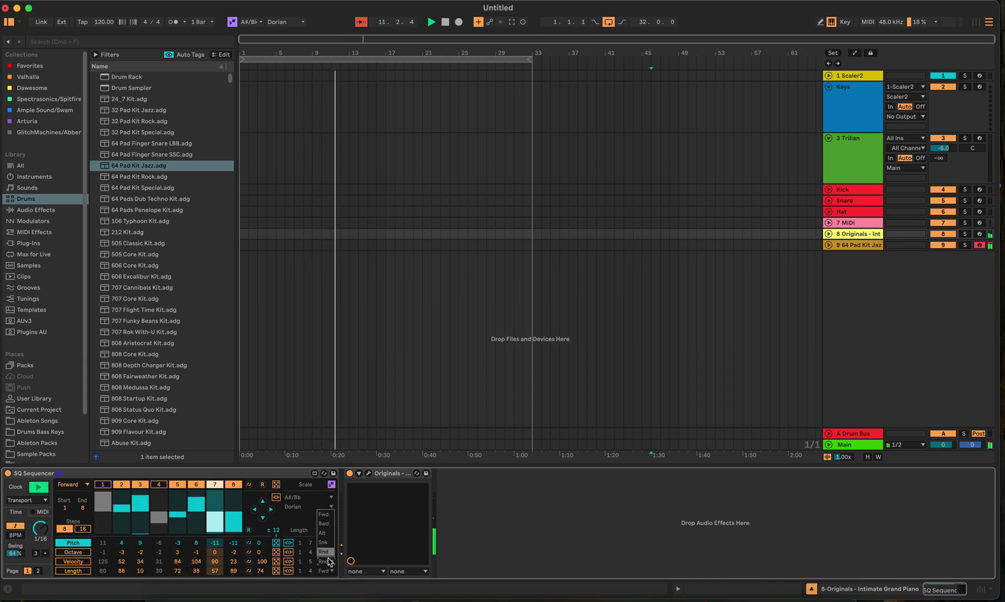
click(326, 533)
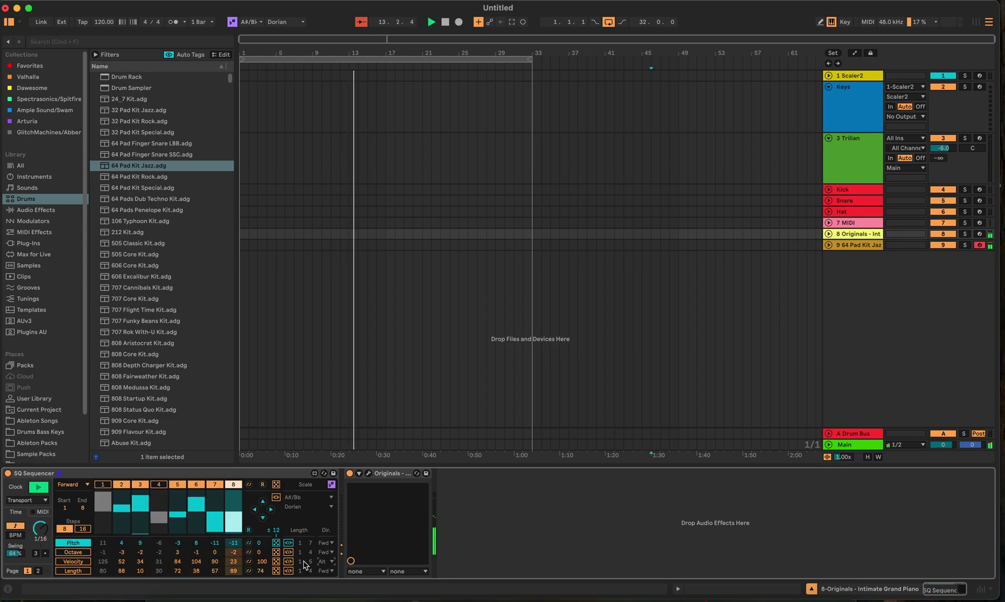
Re-roll the velocity, pitch, octave and note length rows, then stop playback
click(277, 560)
click(276, 551)
click(275, 542)
click(276, 571)
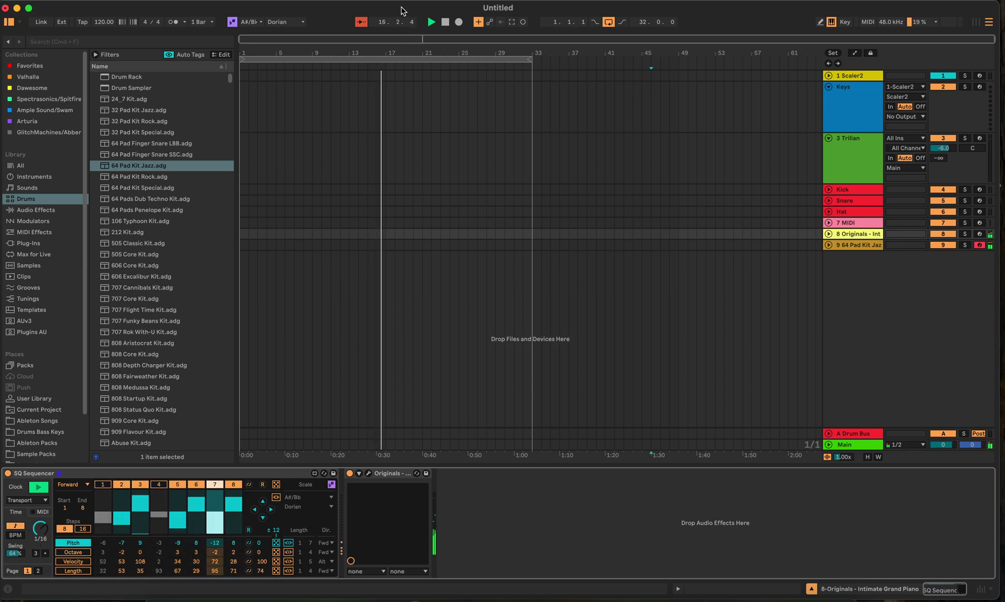
key(space)
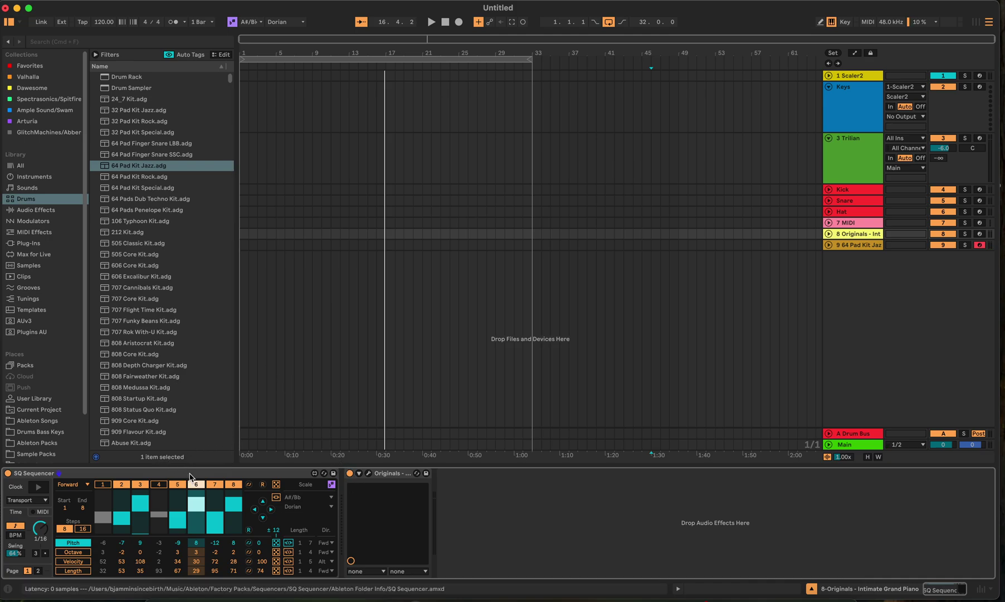
Step through tracks 9, 8 and 7 and arm the 7 MIDI track for recording
click(189, 475)
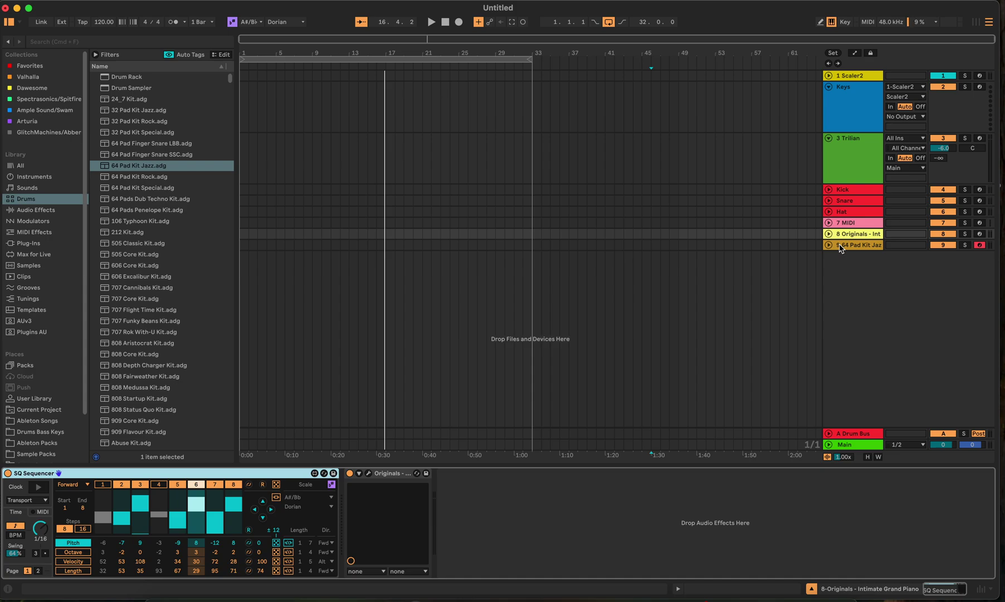
click(577, 246)
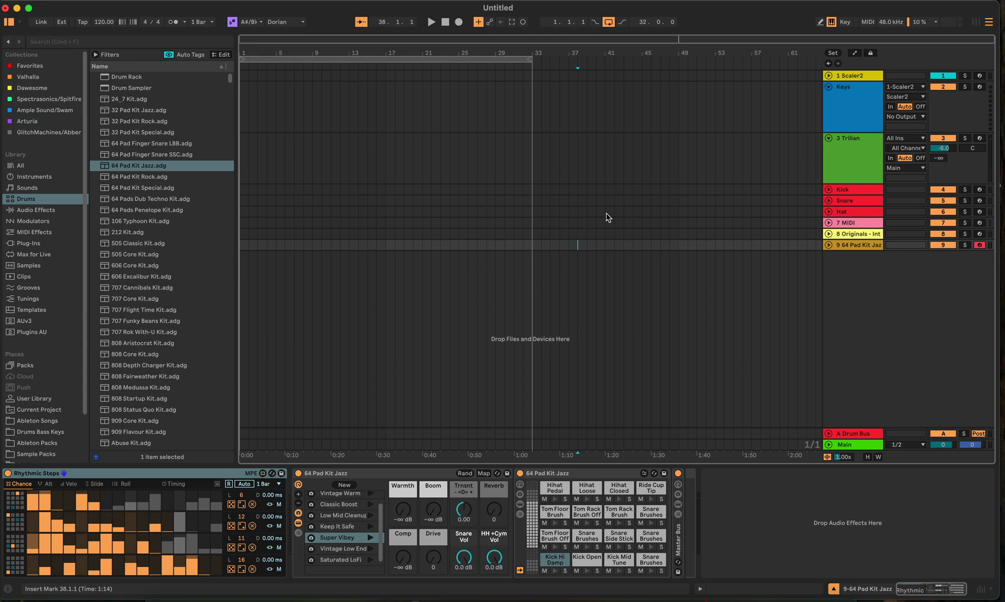
click(596, 233)
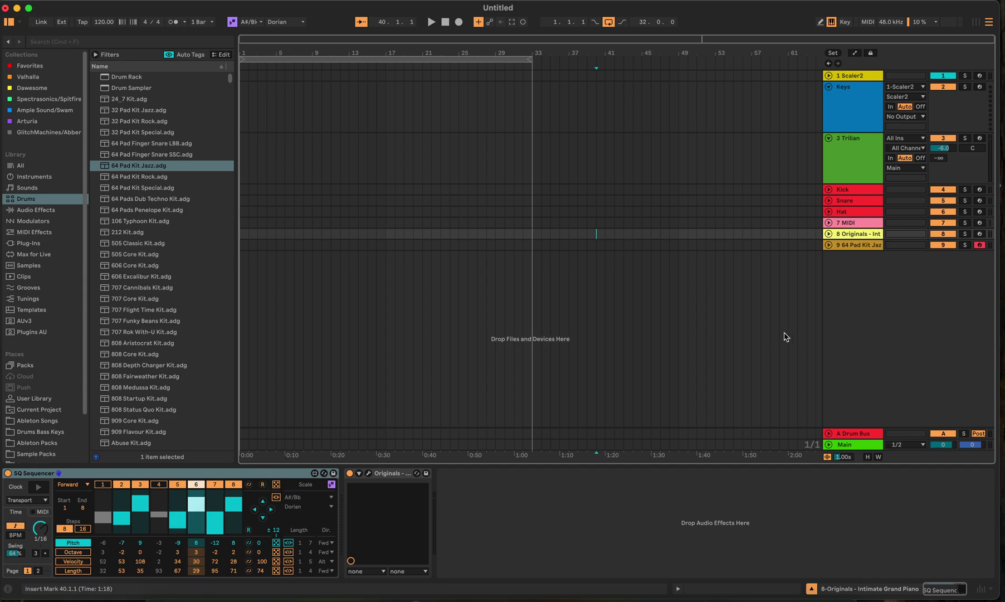
click(716, 223)
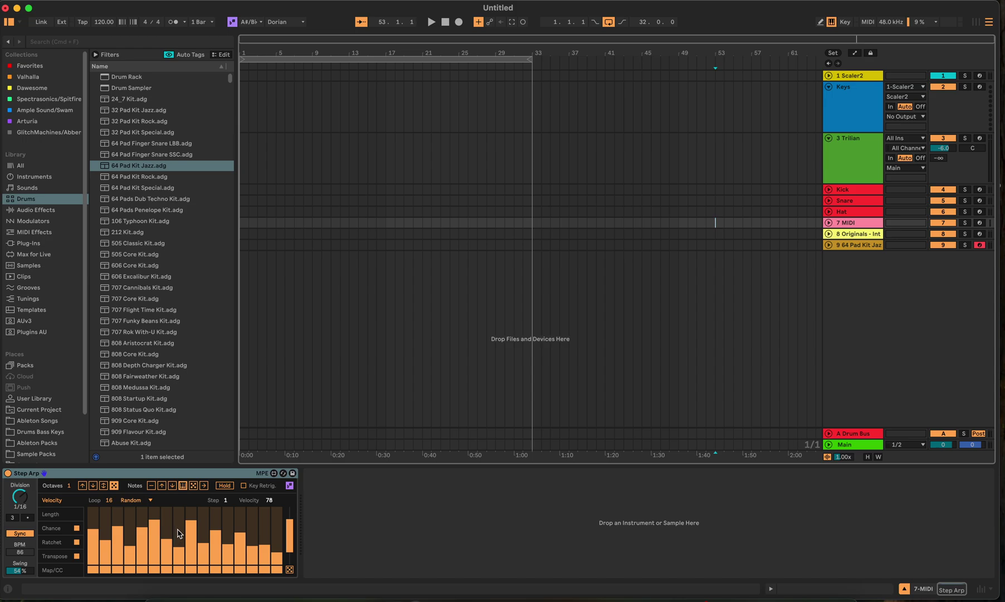
click(980, 223)
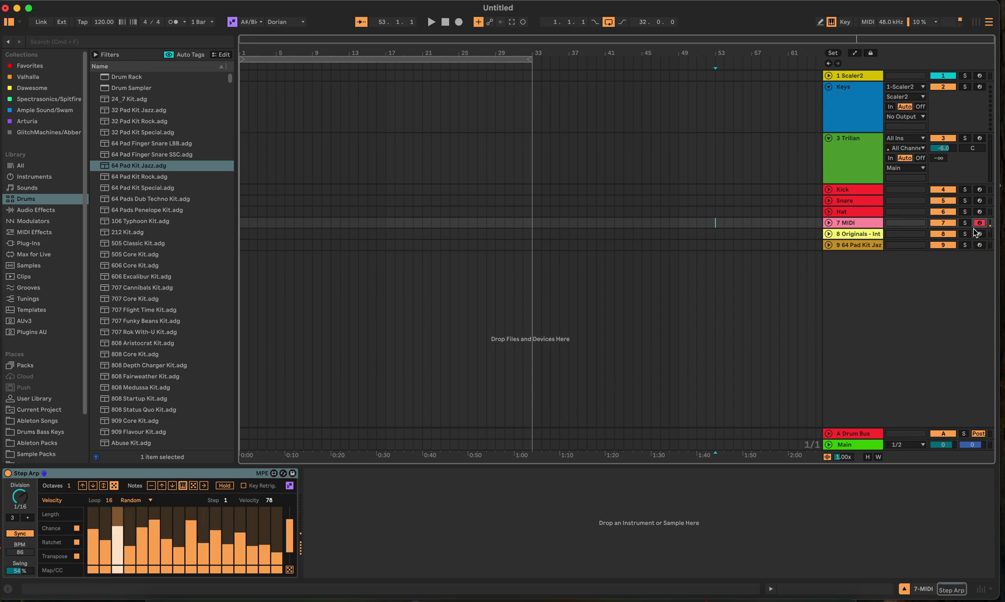
click(724, 234)
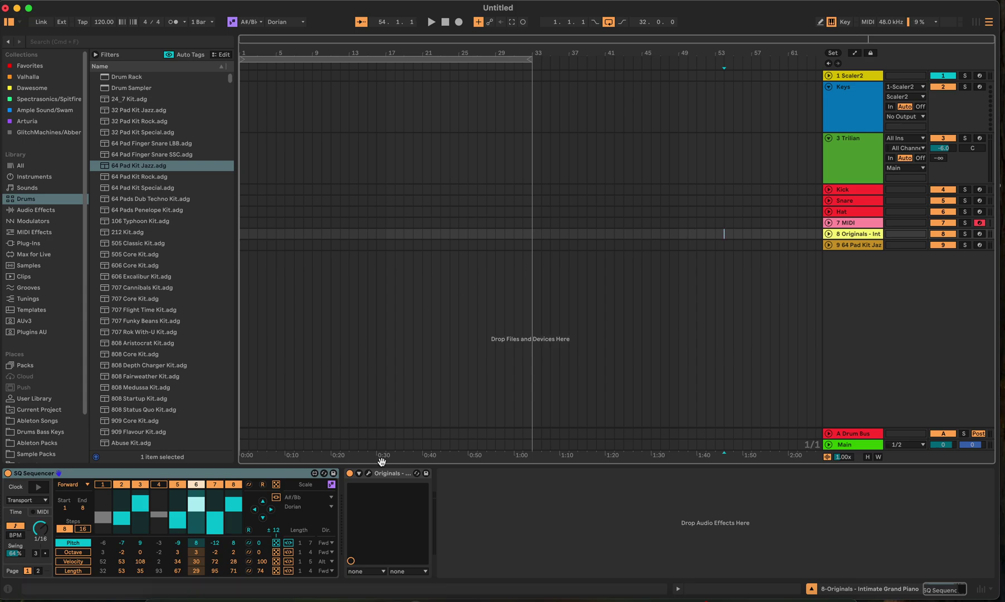
Move the Originals piano after Step Arp on track 7 and re-roll Step Arp's velocities five times
drag(382, 471, 569, 221)
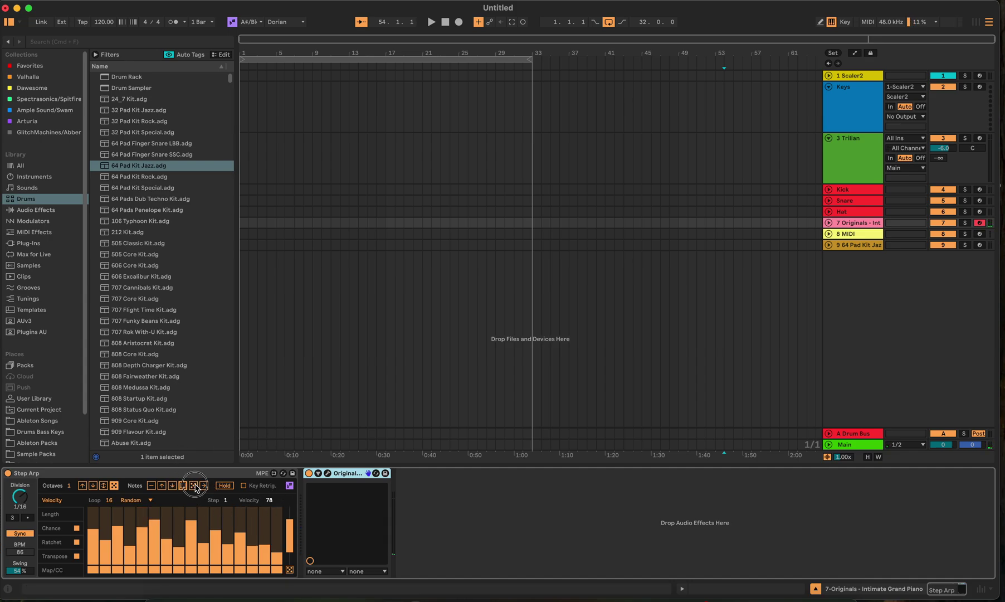
click(290, 570)
click(290, 570)
click(290, 570)
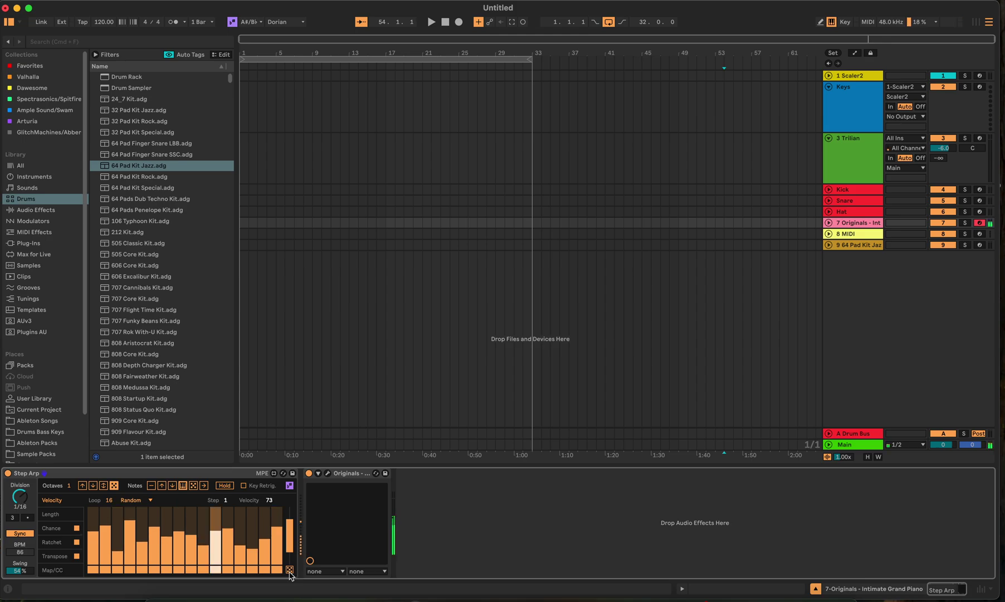
click(289, 570)
click(290, 570)
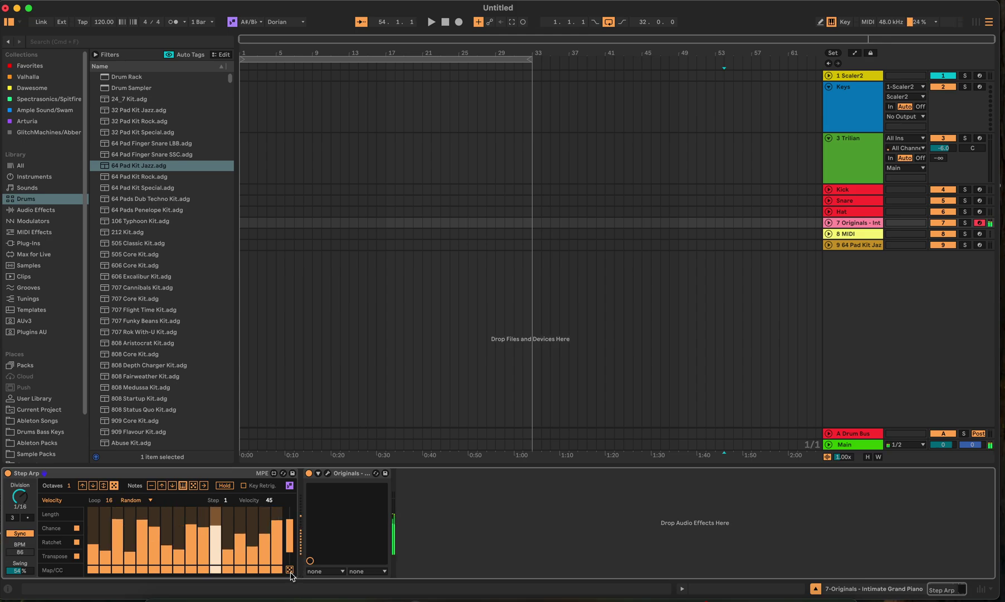